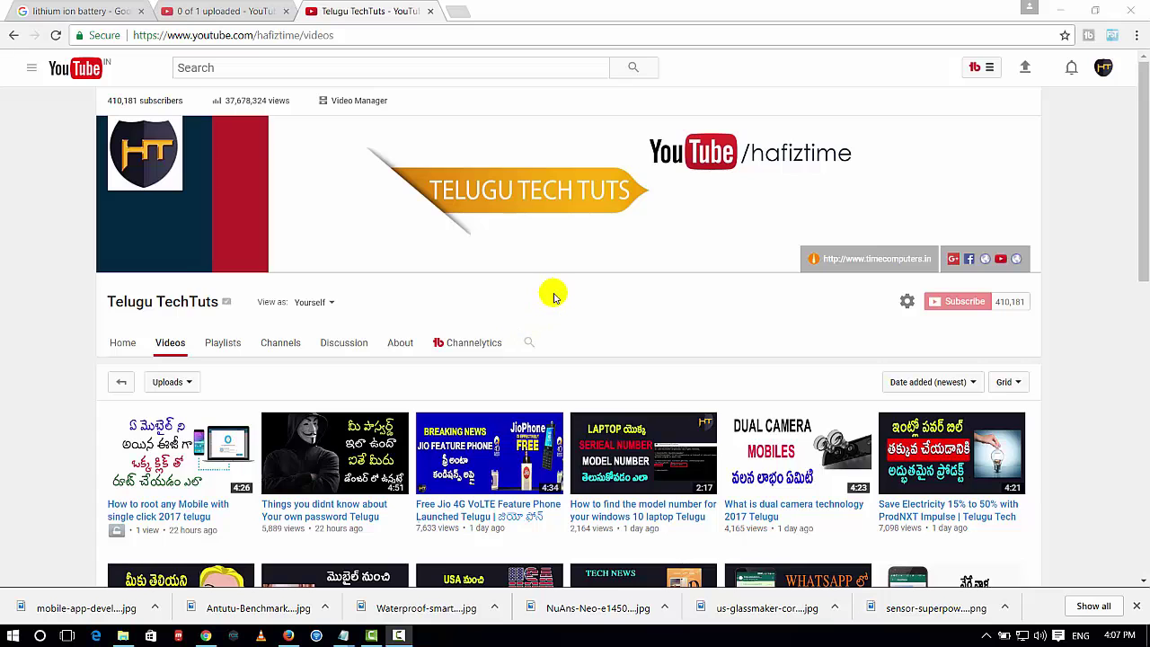
# Launch Word from the Run box using the winword command
pyautogui.press('super+r')
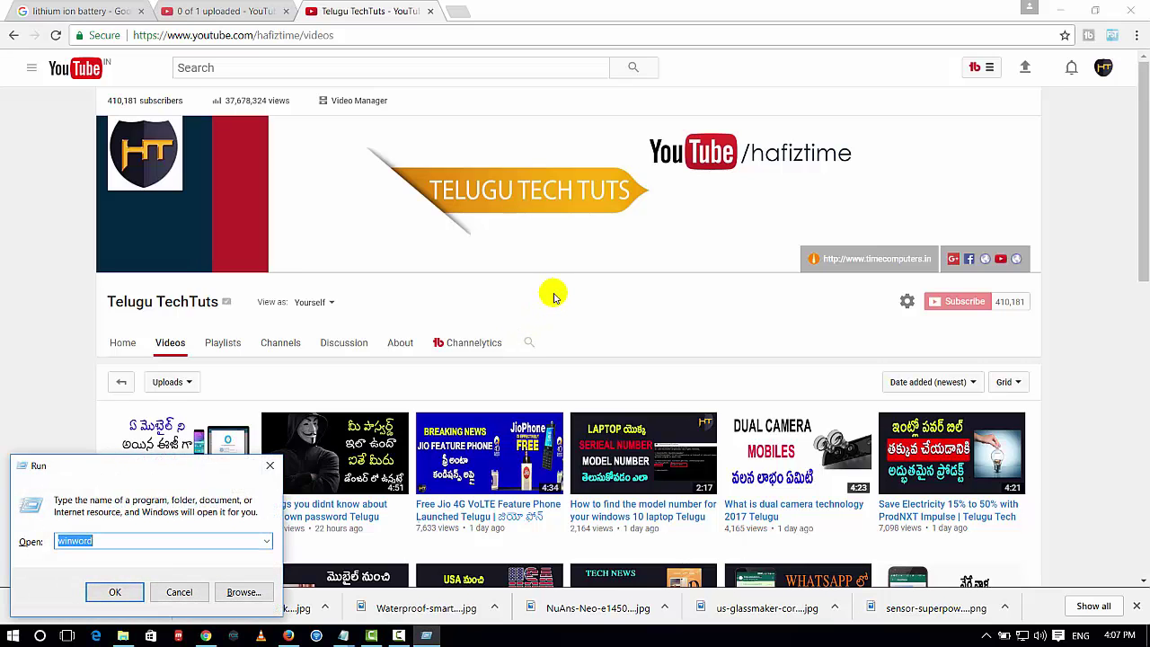
pyautogui.press('Return')
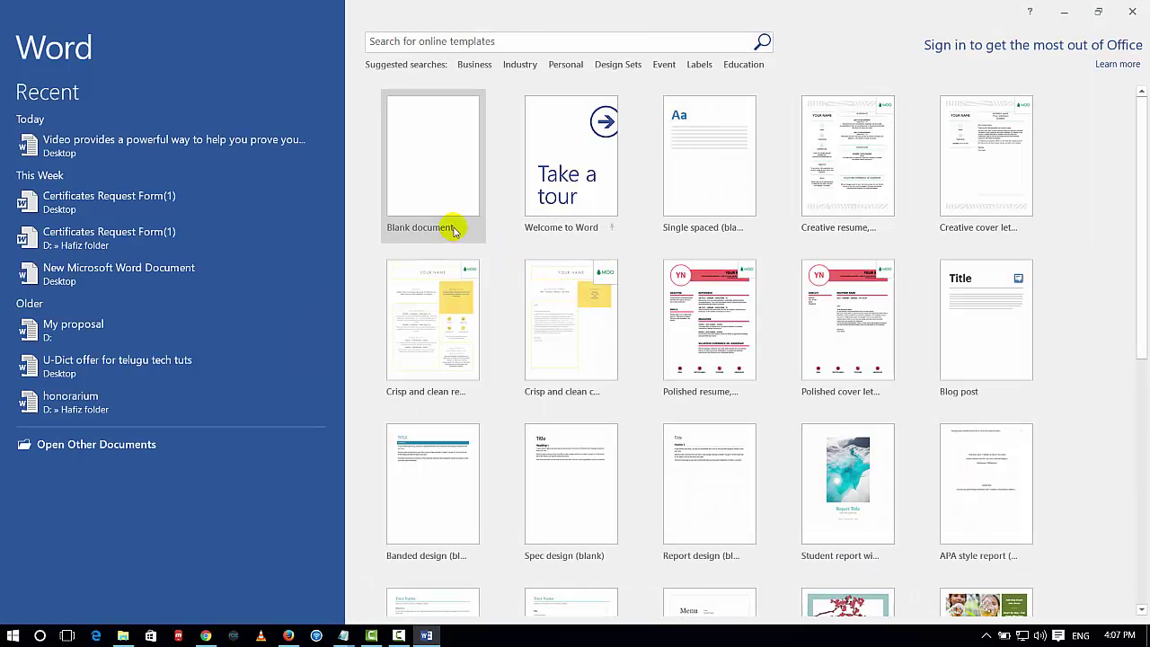
# Start a blank document, fill it with five =rand() sample paragraphs, and select them
pyautogui.click(453, 231)
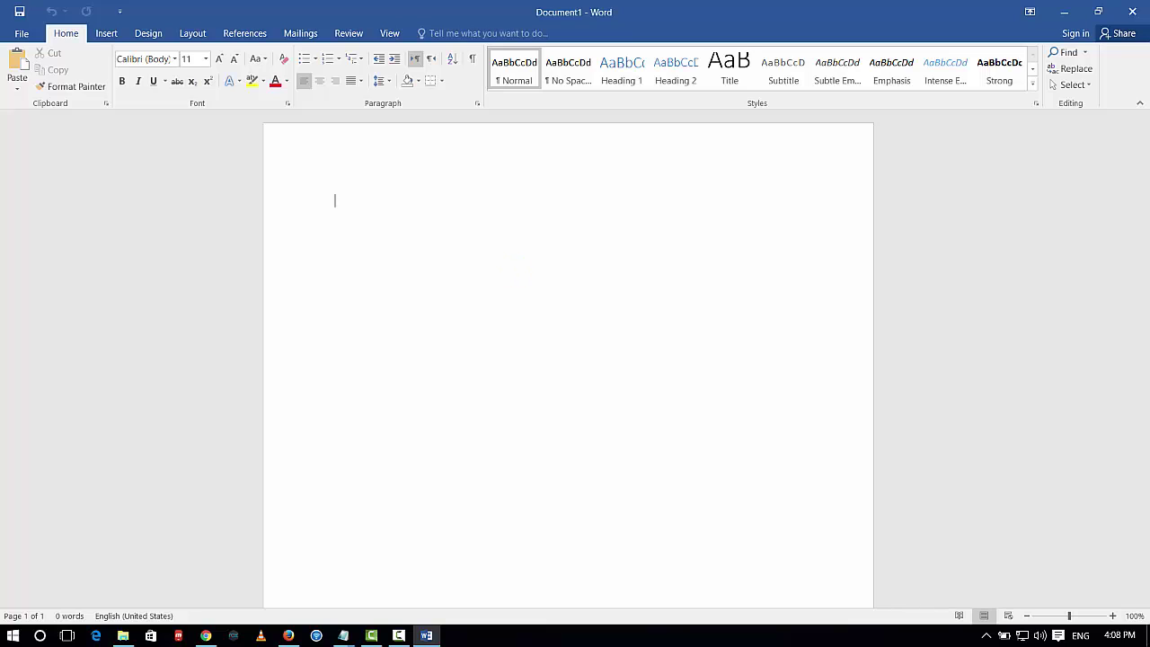
pyautogui.write('=ran')
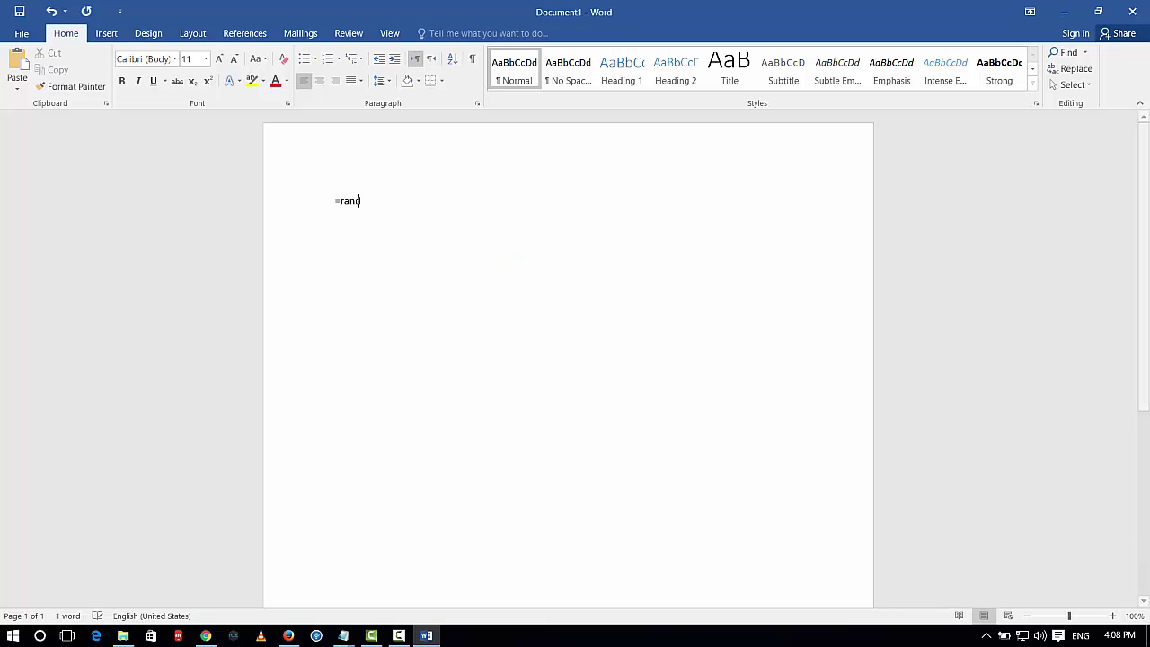
pyautogui.write('d()')
pyautogui.press('Return')
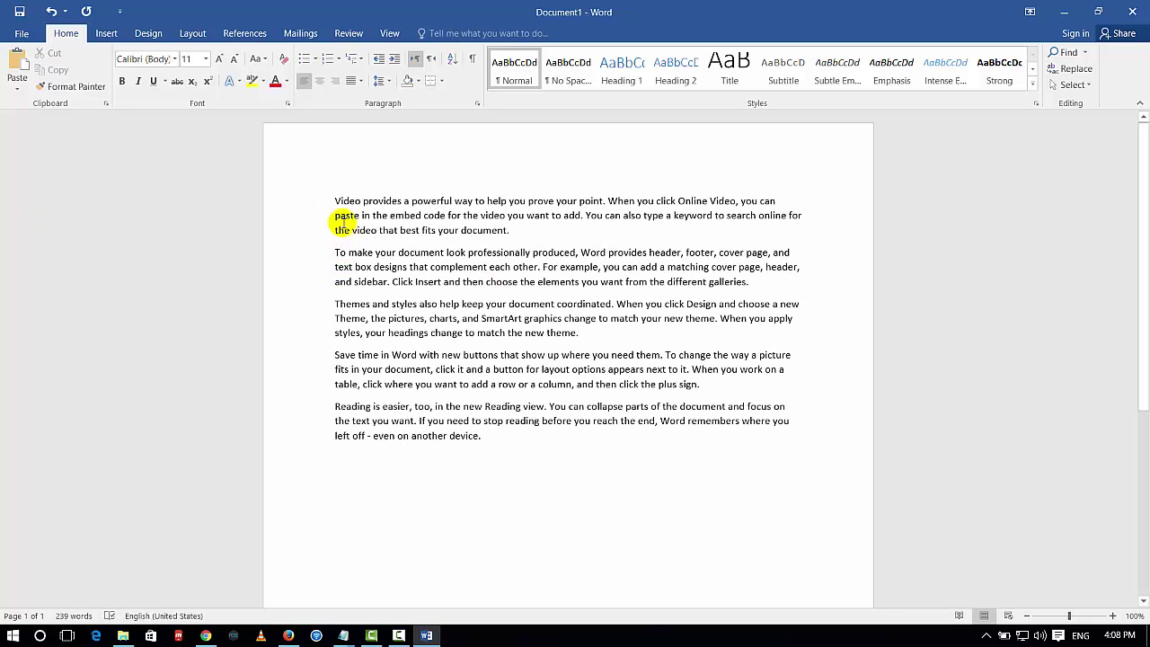
pyautogui.moveTo(335, 200); pyautogui.dragTo(508, 439)
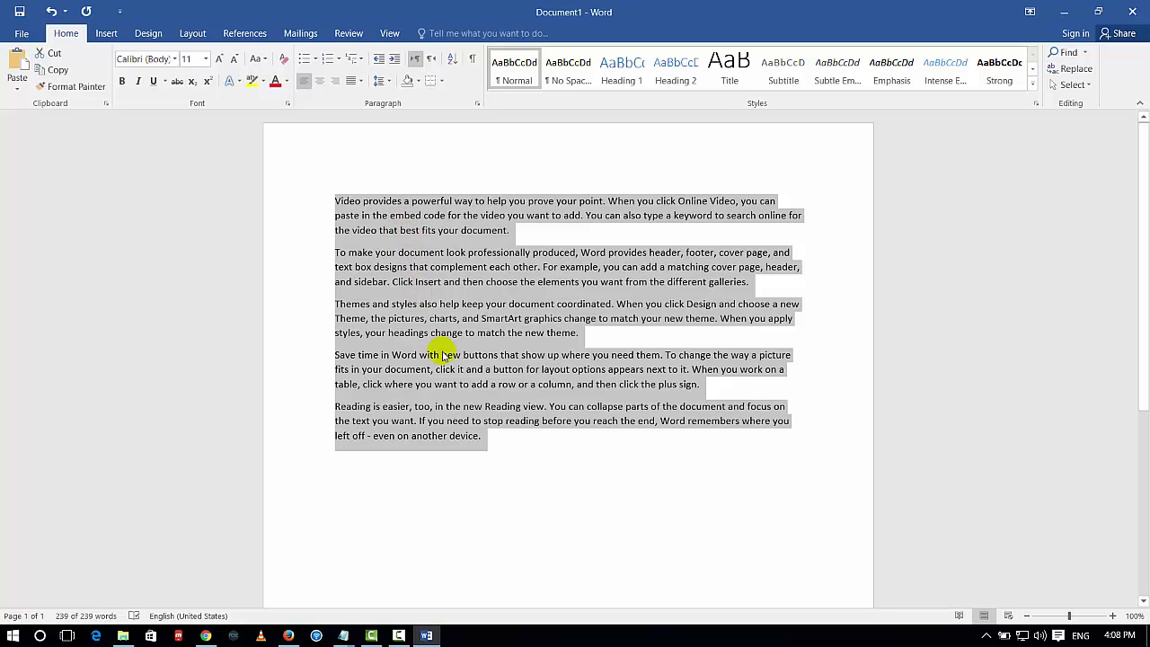
pyautogui.press('Delete')
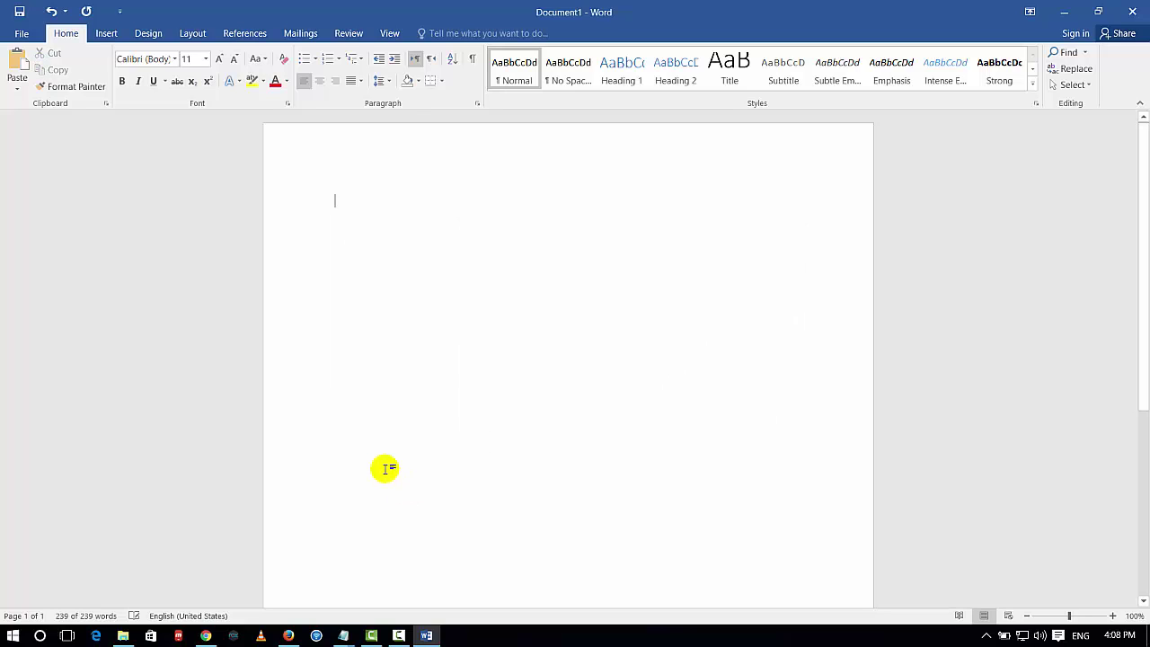
pyautogui.write('=rand')
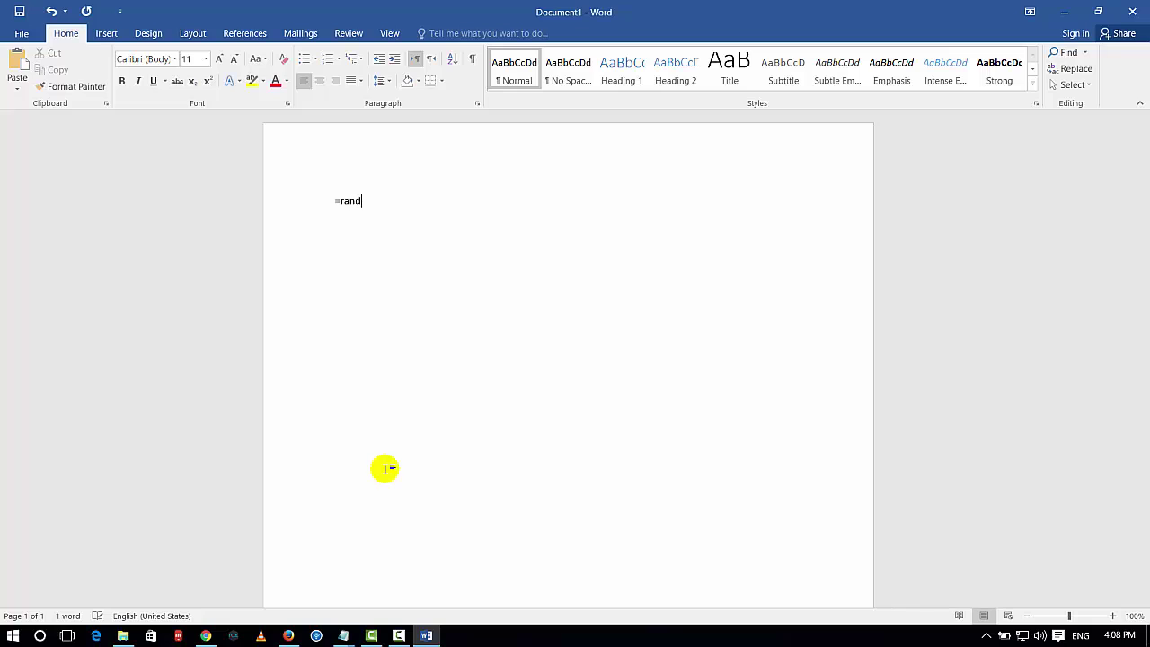
pyautogui.write('(100')
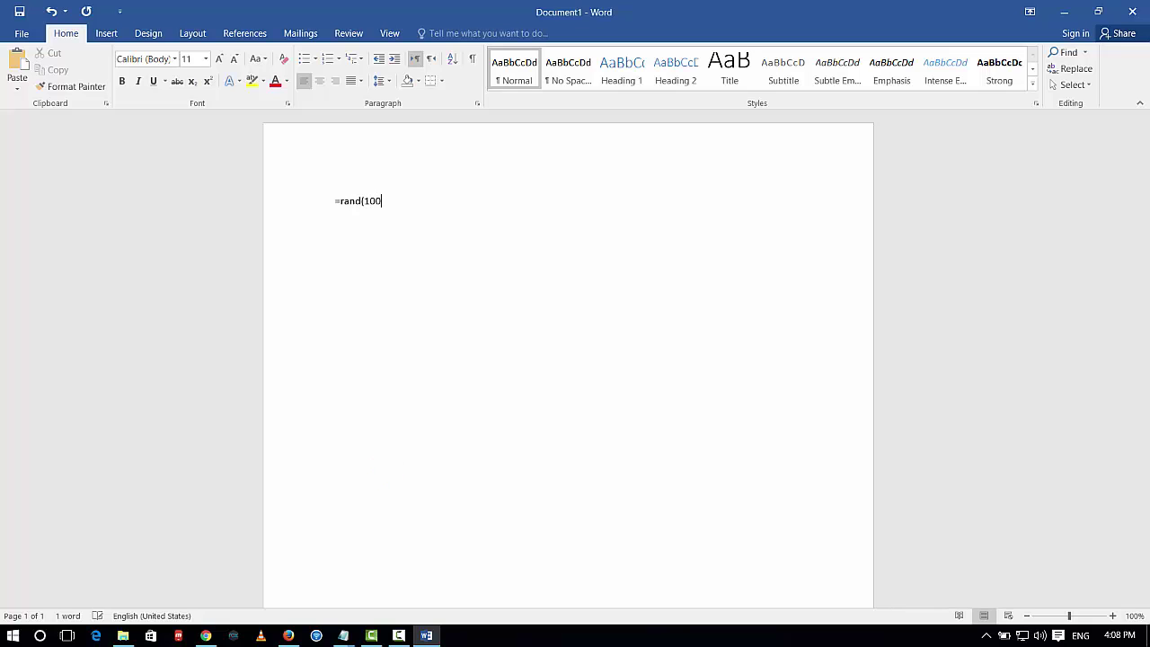
pyautogui.write(',2')
pyautogui.write(')')
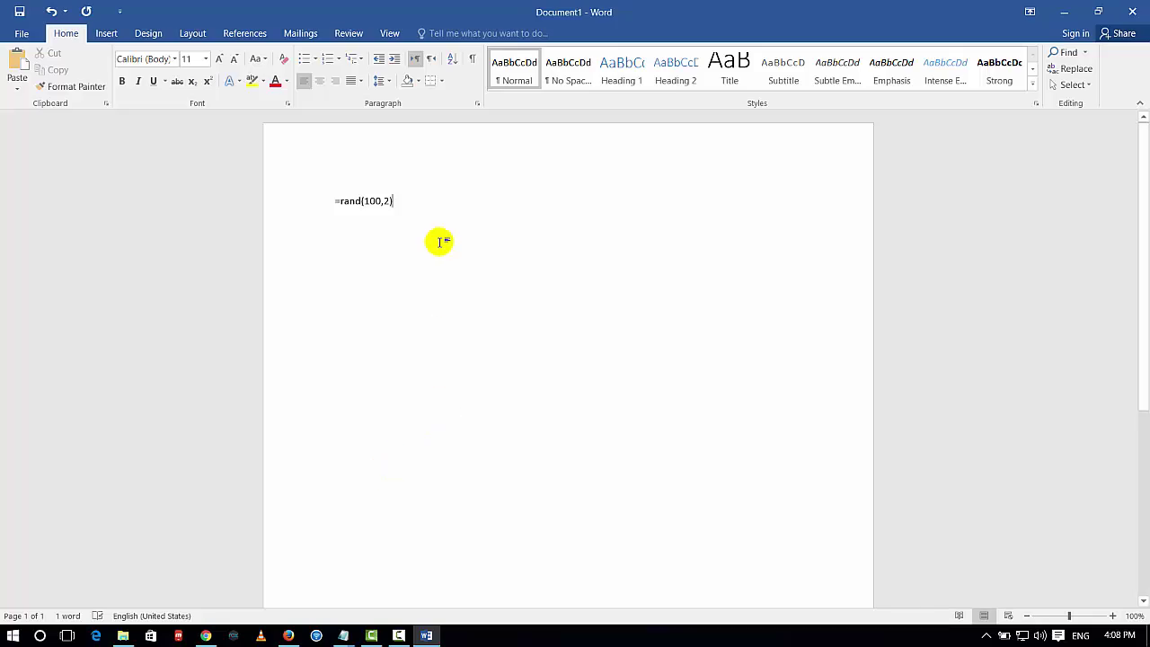
pyautogui.press('Return')
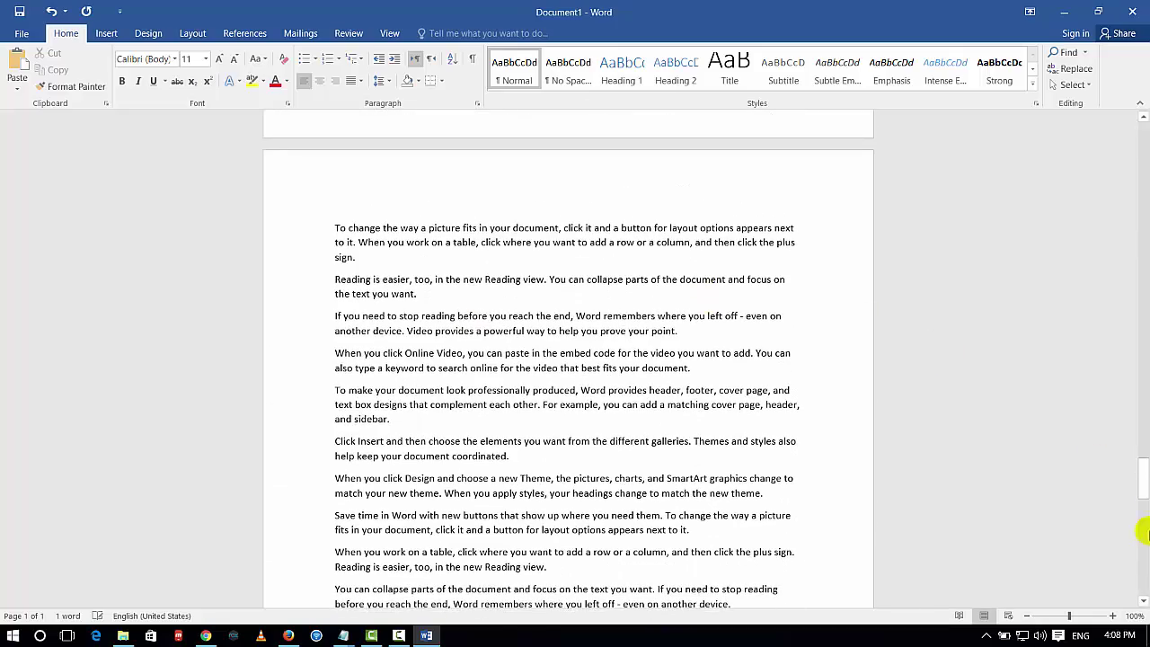
pyautogui.moveTo(1143, 480); pyautogui.dragTo(1143, 115)
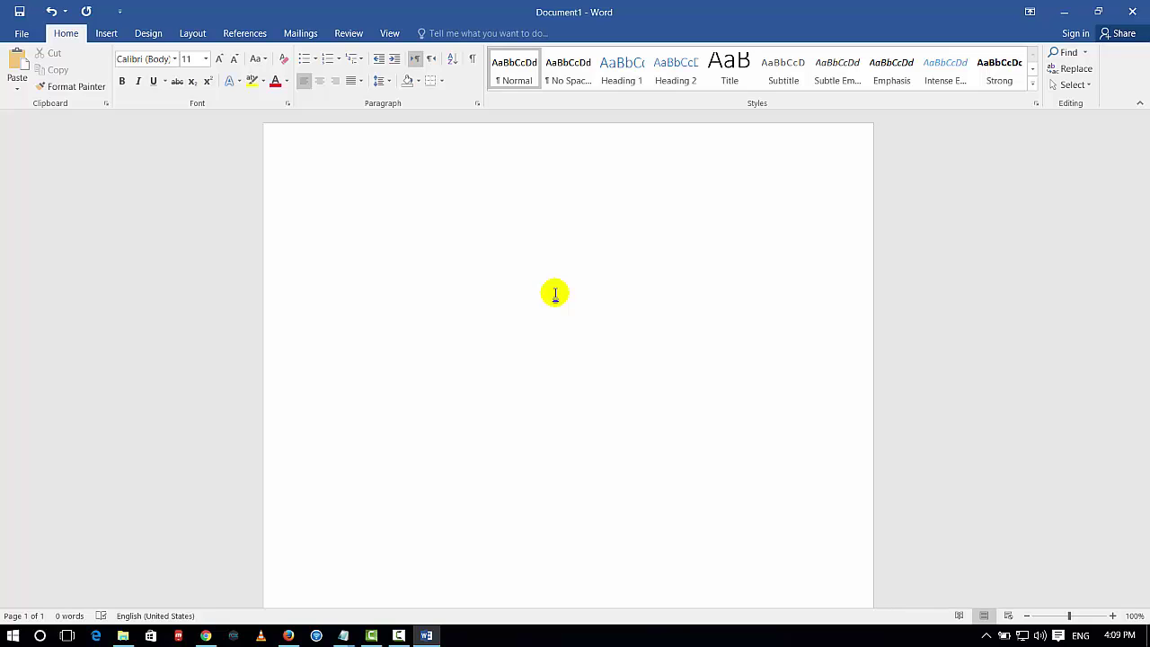
pyautogui.write('---')
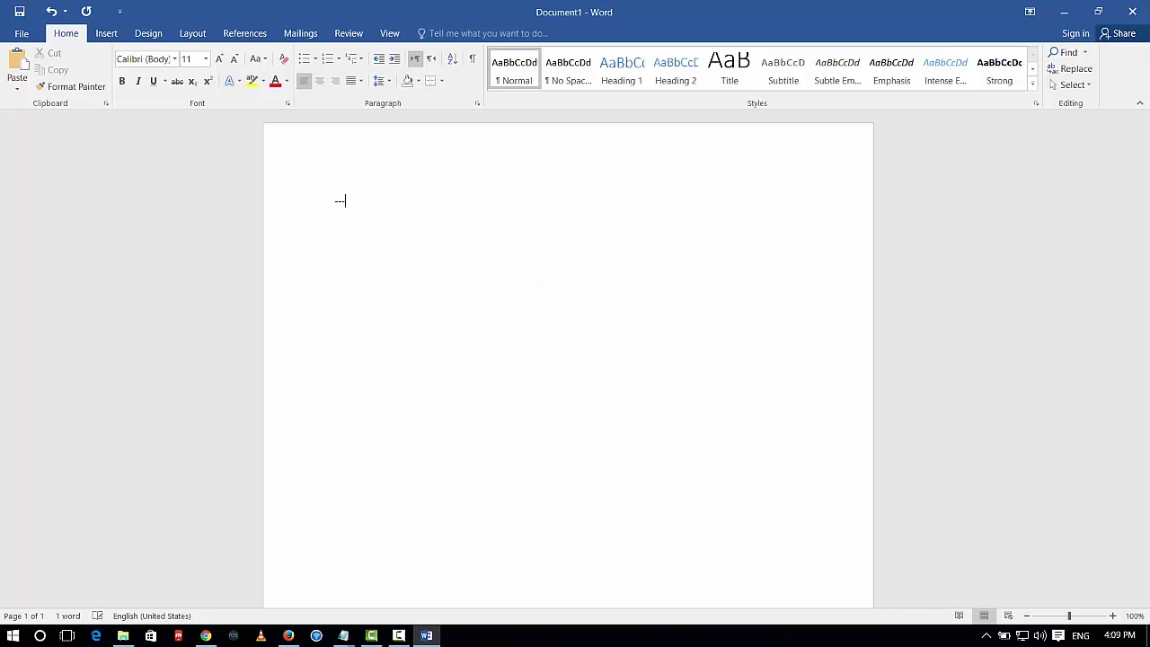
pyautogui.press('Return')
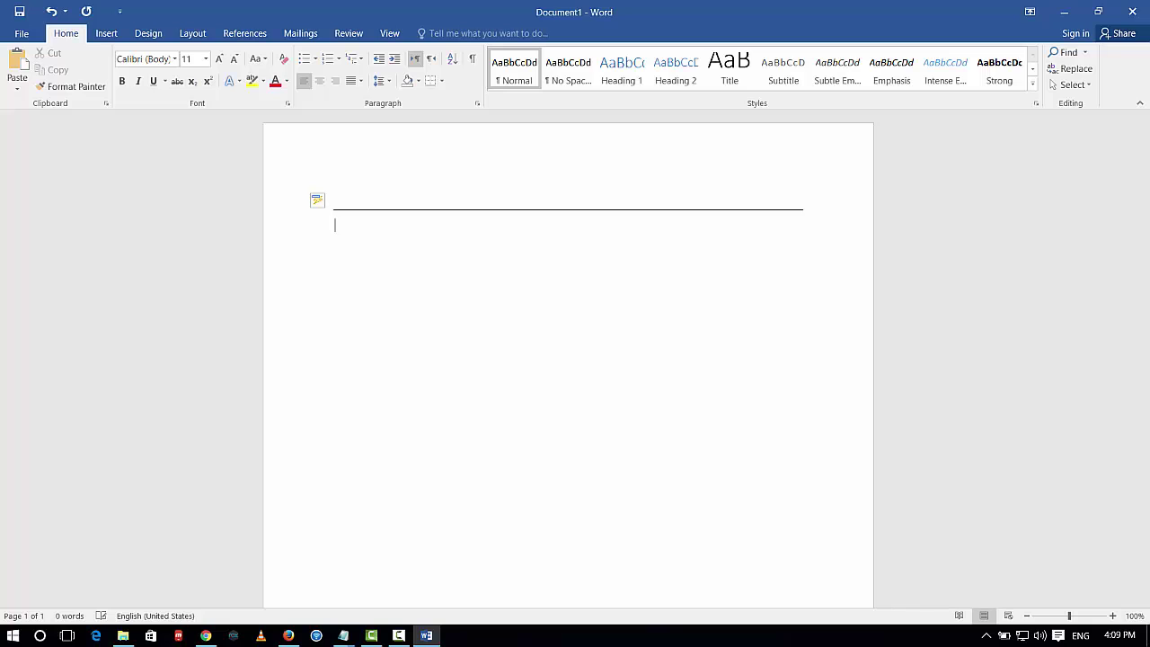
pyautogui.write('=')
pyautogui.write('rand()')
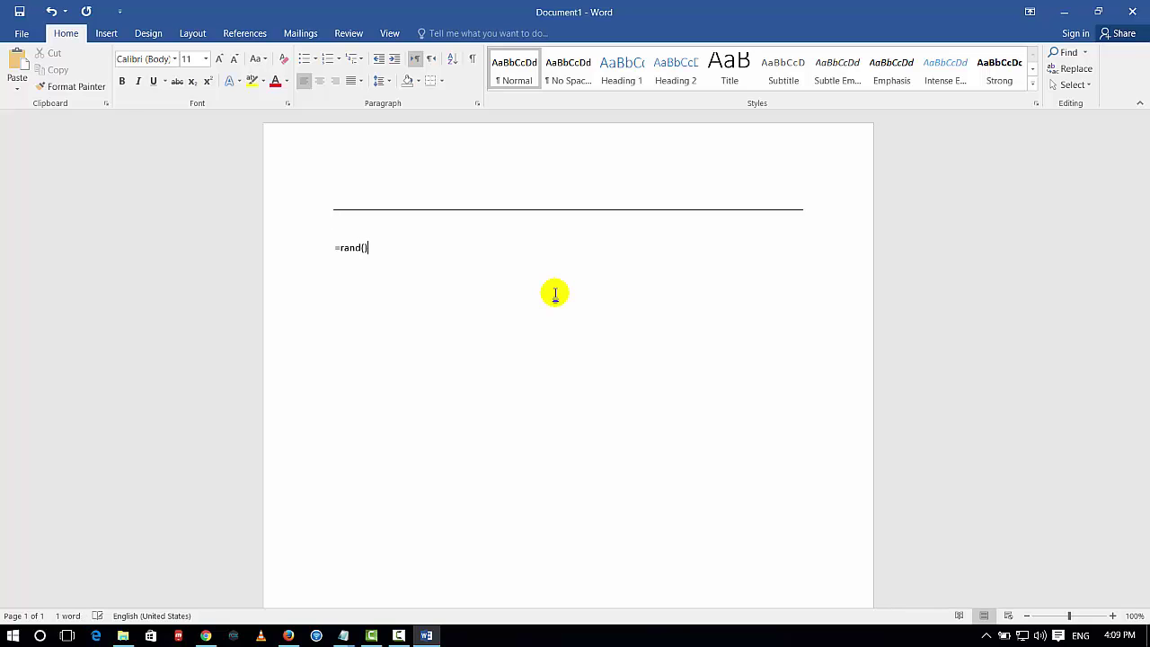
pyautogui.press('Return')
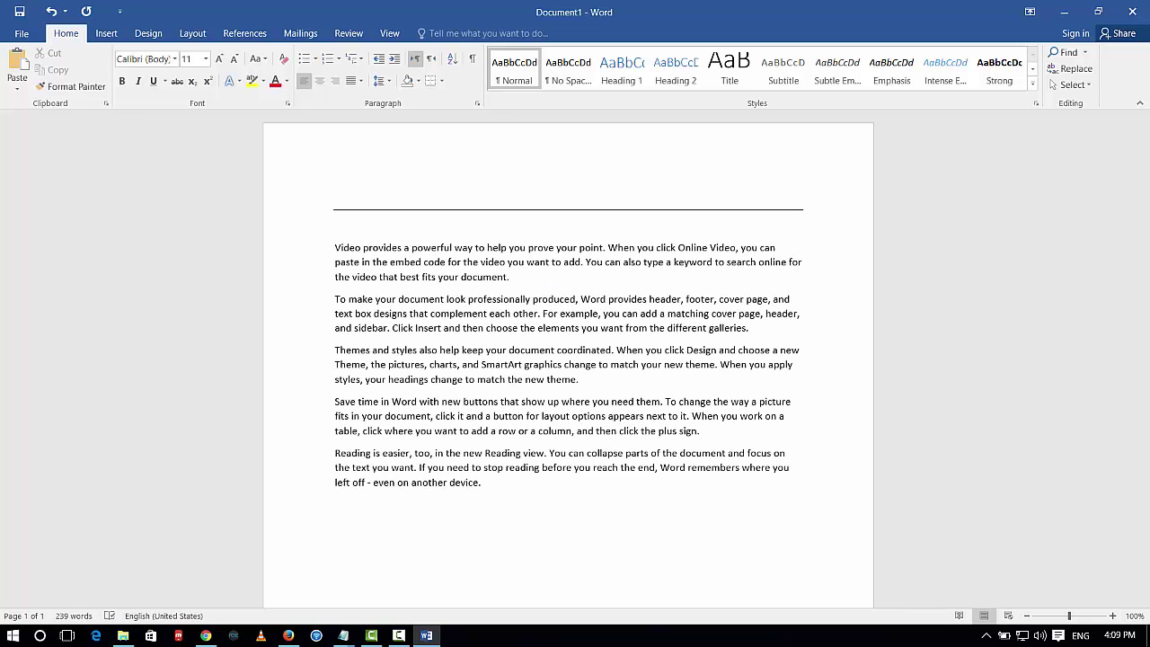
pyautogui.write('---')
pyautogui.press('Return')
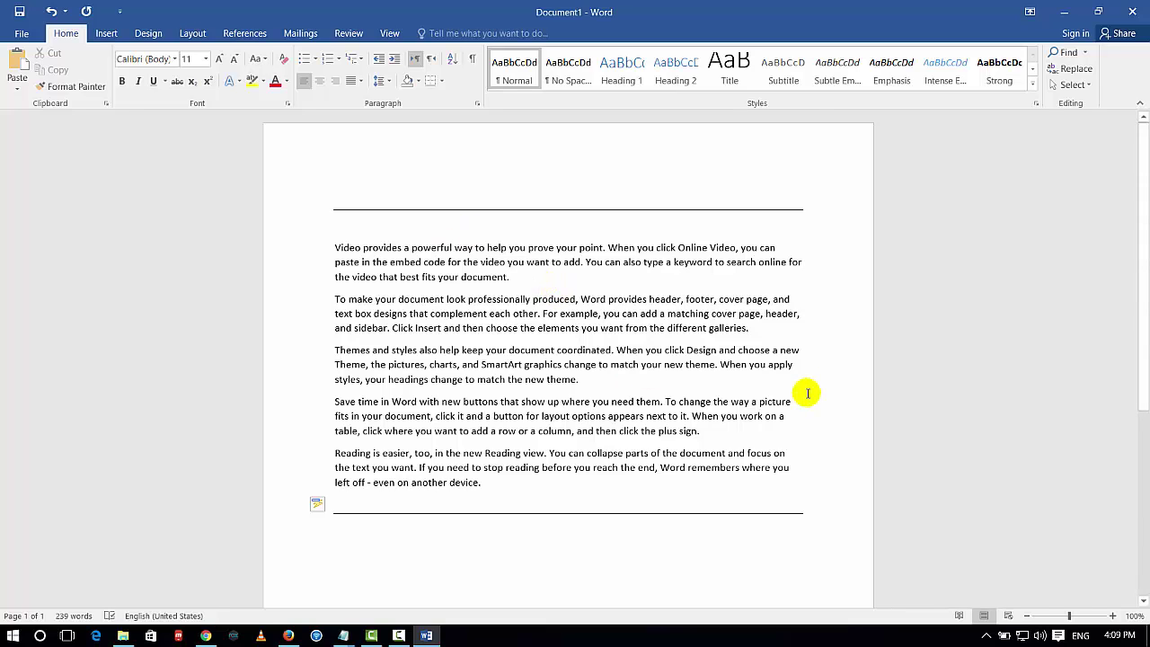
pyautogui.hotkey('ctrl', 'a')
pyautogui.press('Delete')
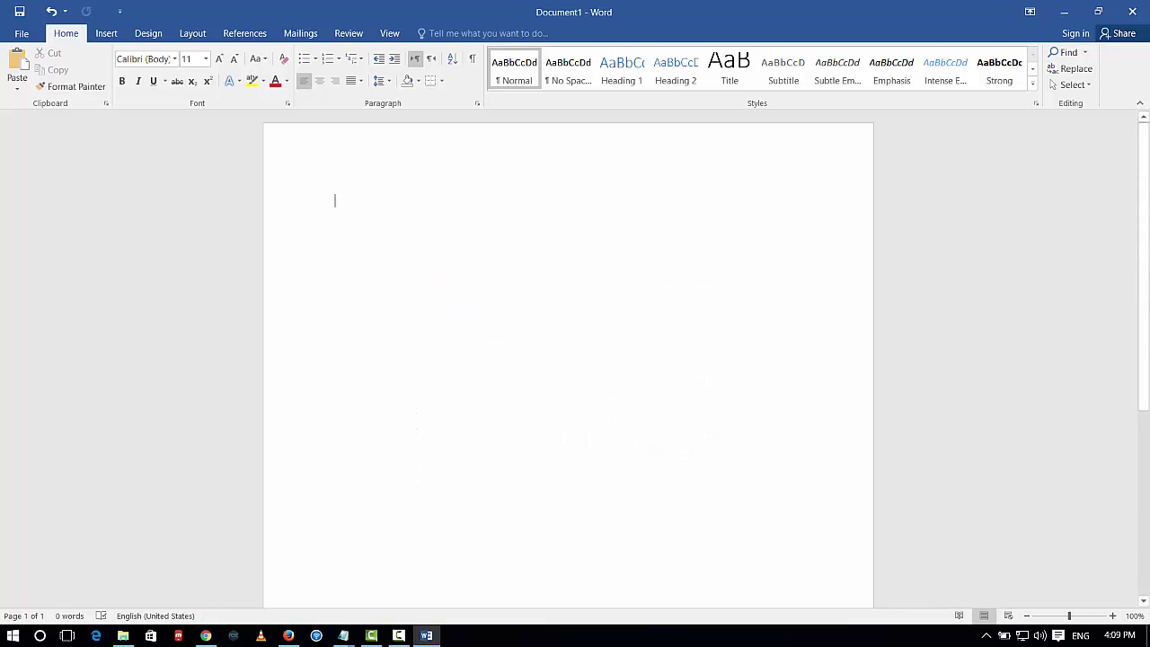
# Generate about seven pages of sample text with =rand(100,2)
pyautogui.write('=rand(')
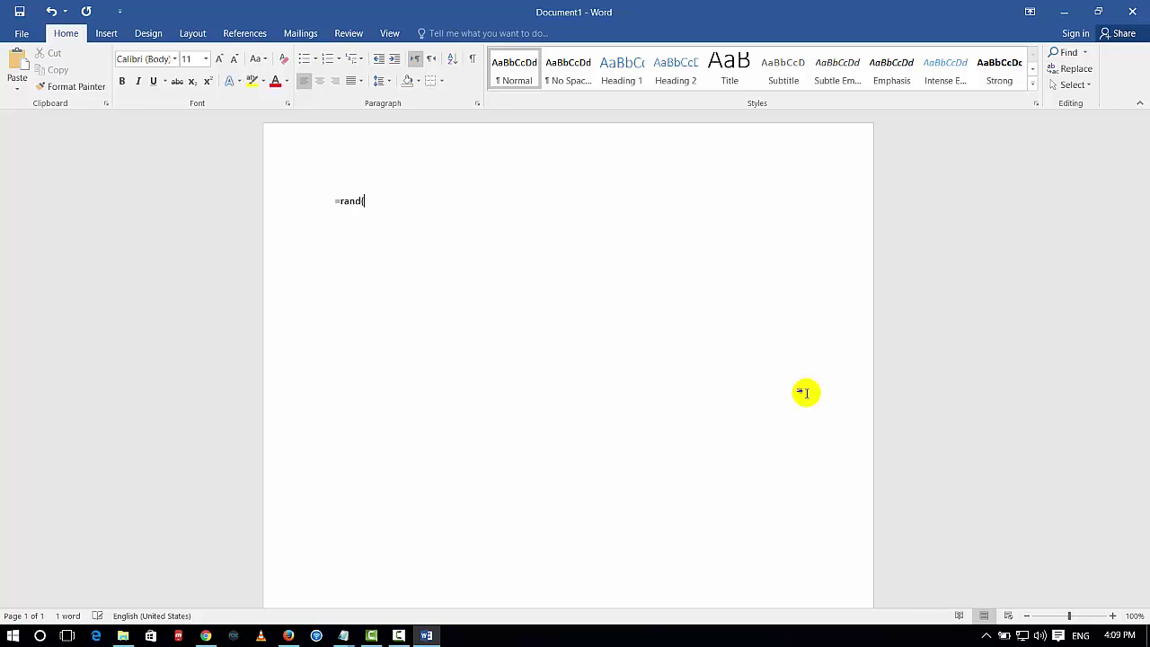
pyautogui.write('100,2')
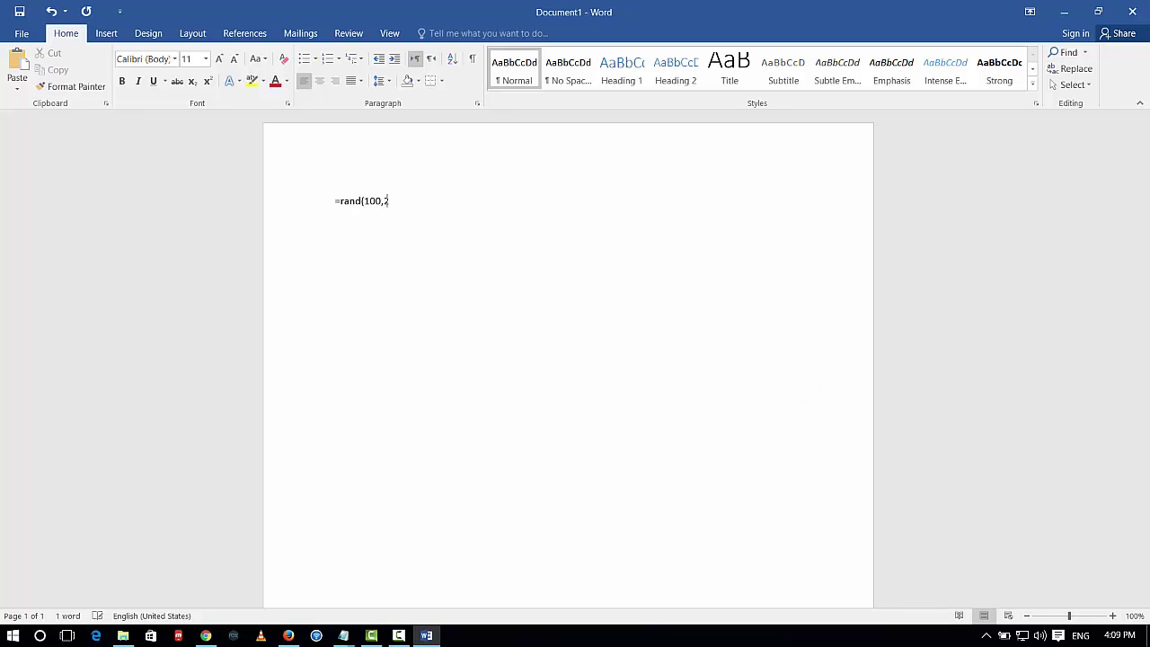
pyautogui.write(')')
pyautogui.press('Return')
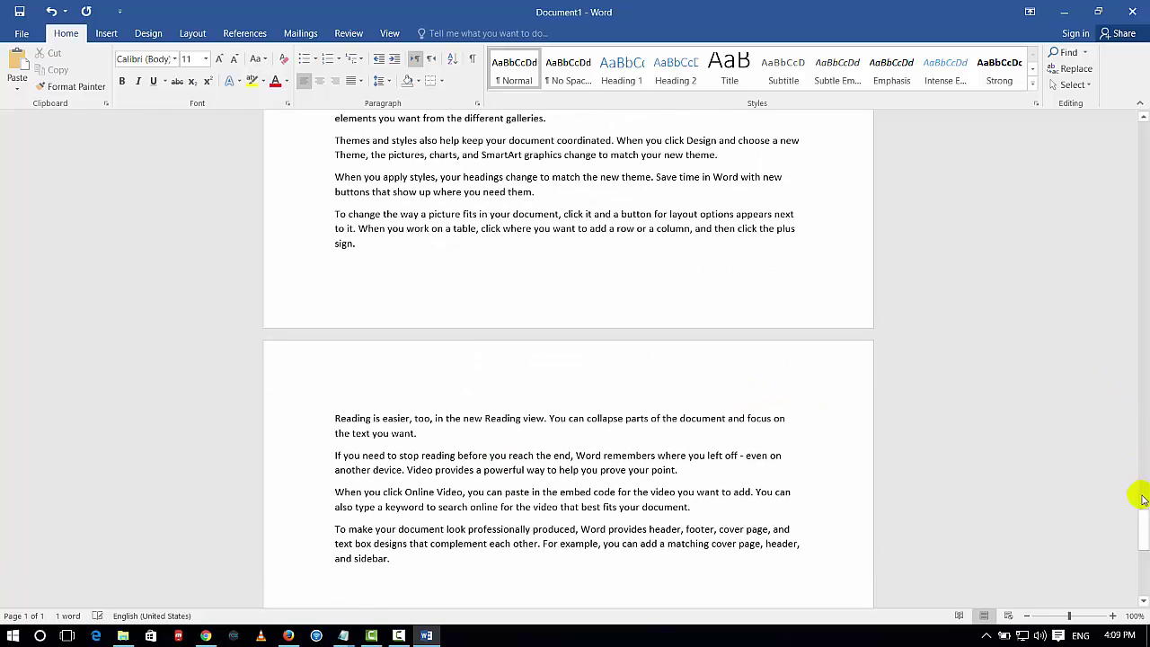
pyautogui.moveTo(1142, 500); pyautogui.dragTo(1143, 552)
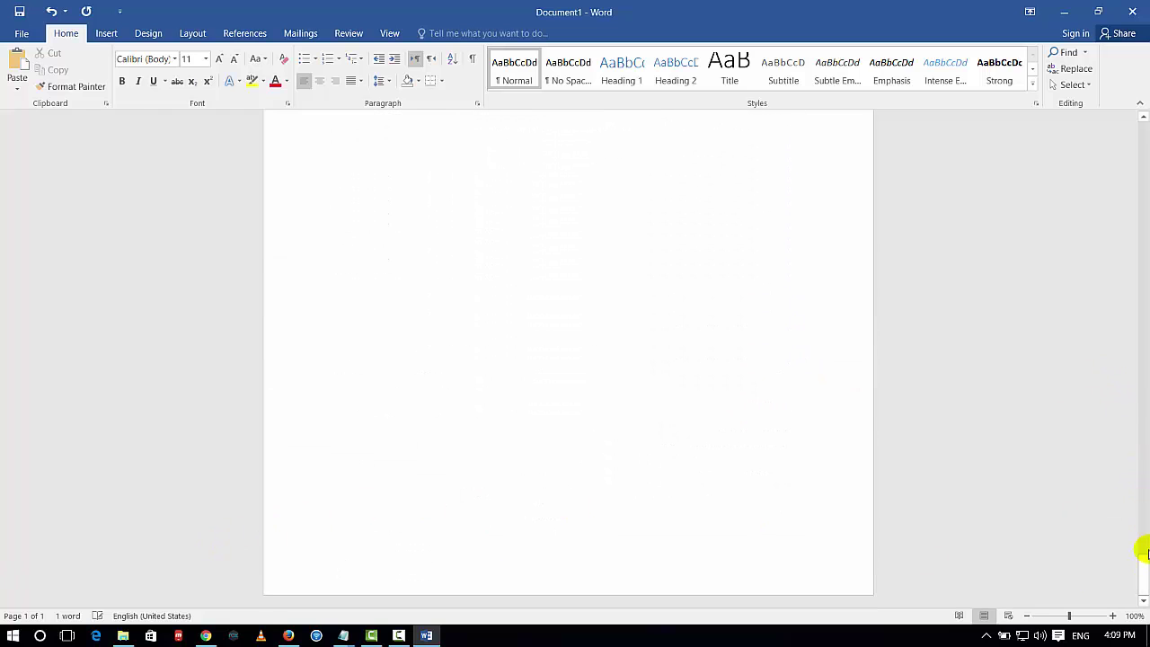
pyautogui.moveTo(1143, 553); pyautogui.dragTo(1143, 342)
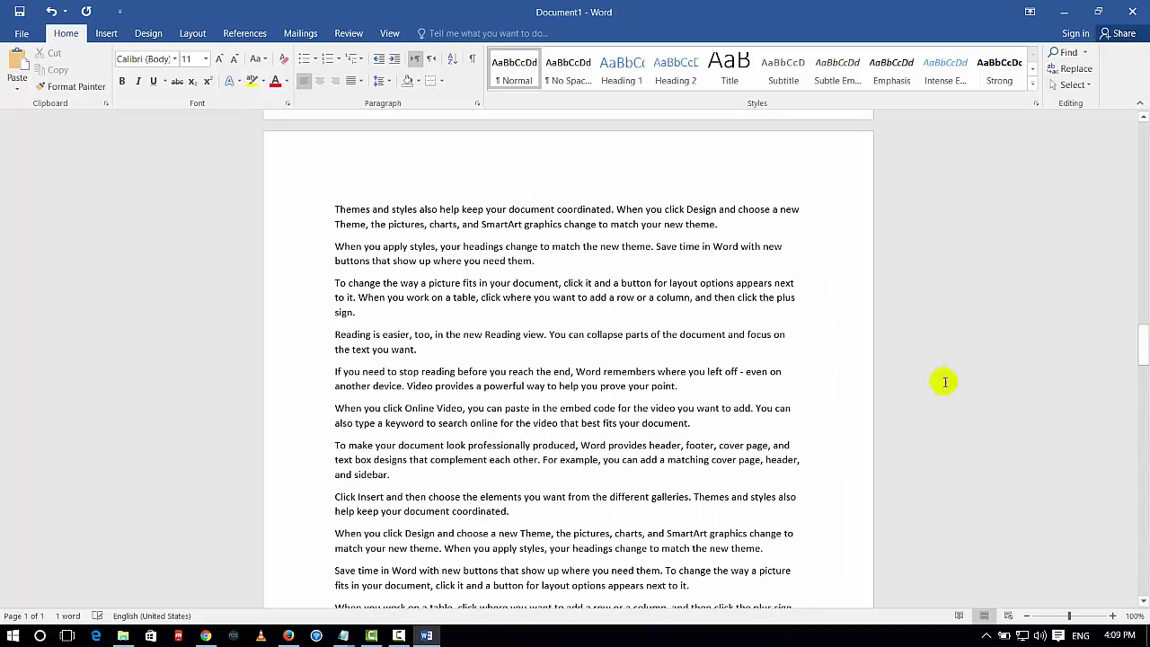
pyautogui.scroll(-3, 700, 349)
pyautogui.scroll(-5, 700, 349)
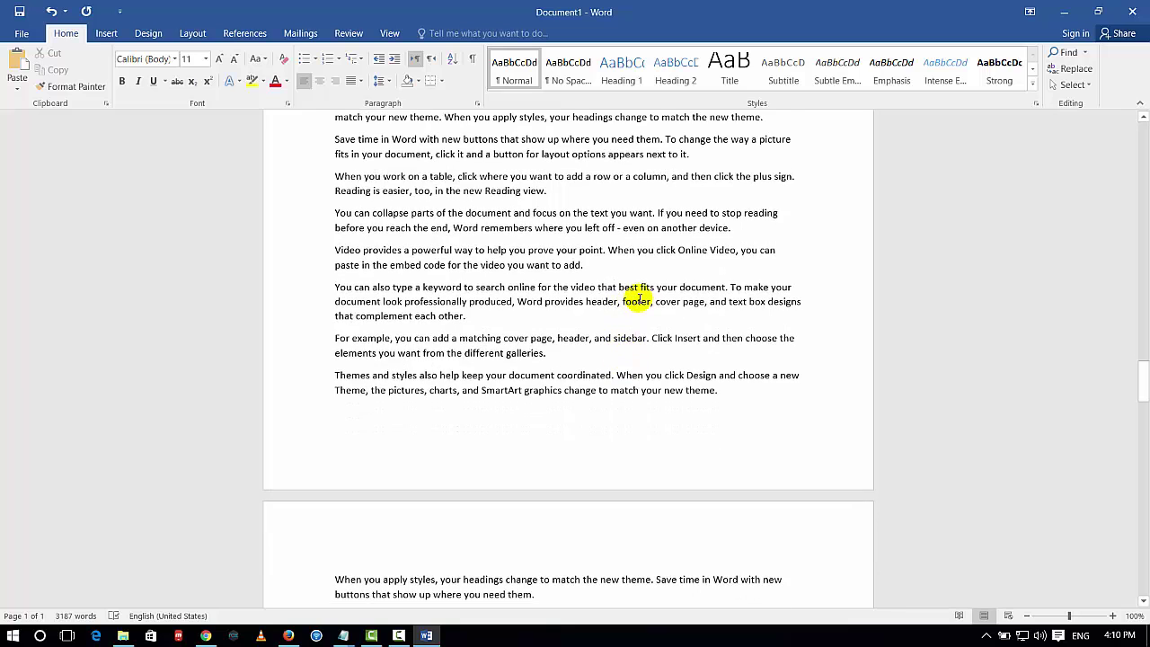
pyautogui.scroll(2, 647, 360)
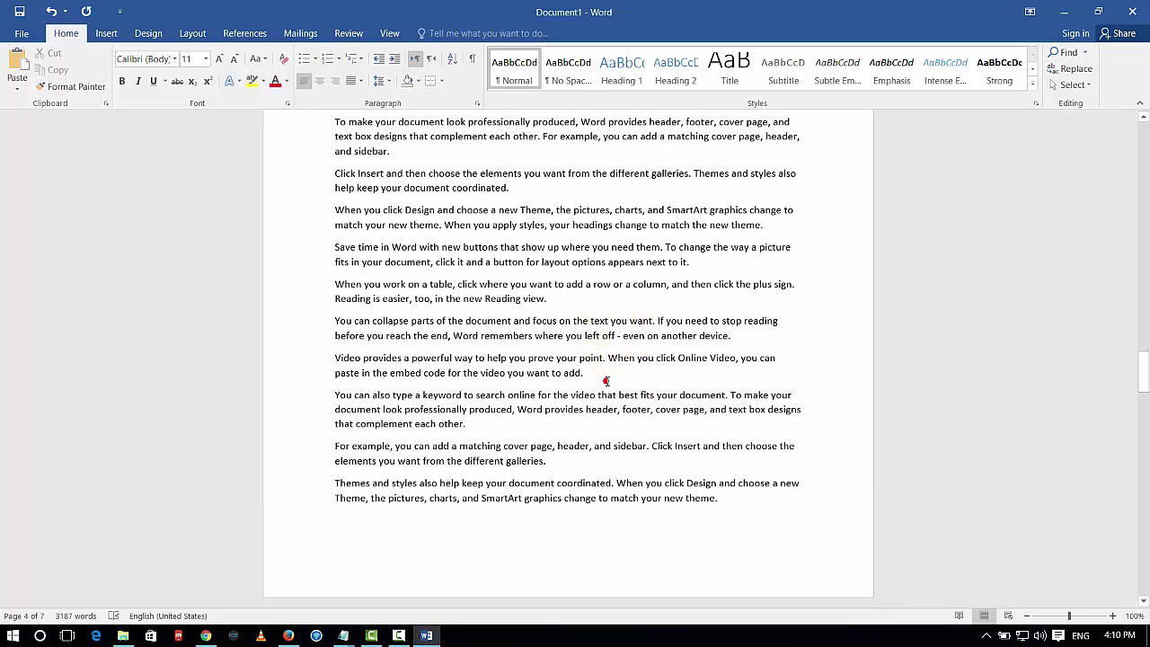
# Replace the trailing words 'add.' and 'view.' with 'hafiz', then bring up Save As
pyautogui.click(607, 381)
pyautogui.press('BackSpace')
pyautogui.press('BackSpace')
pyautogui.press('BackSpace')
pyautogui.press('BackSpace')
pyautogui.write('h')
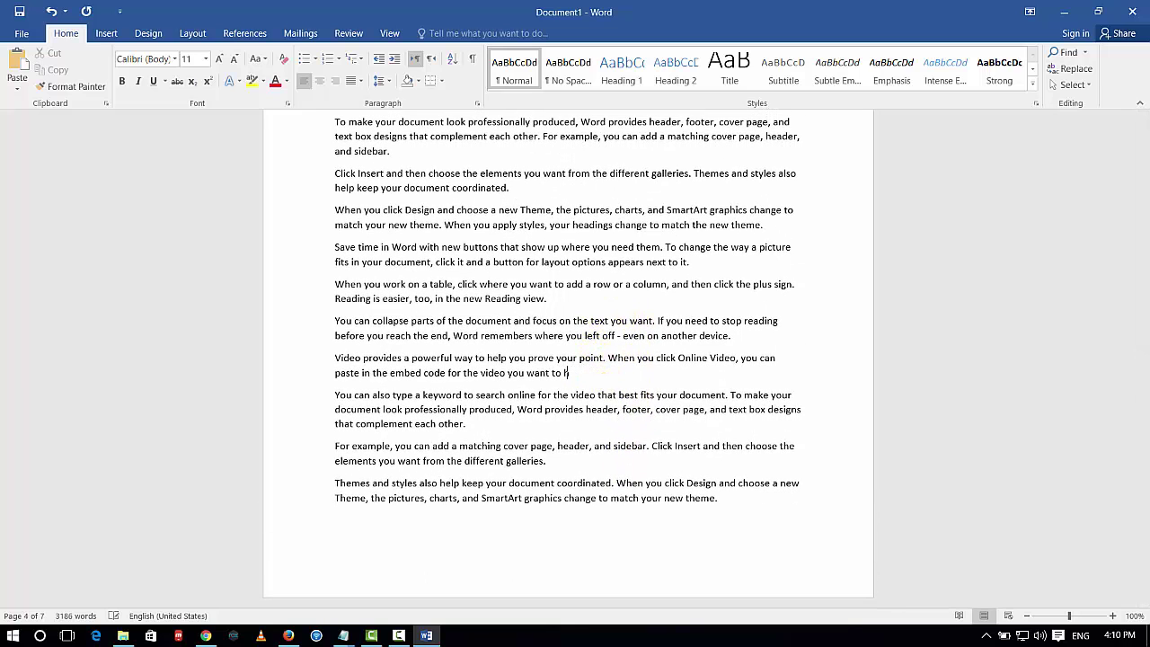
pyautogui.write('afiz')
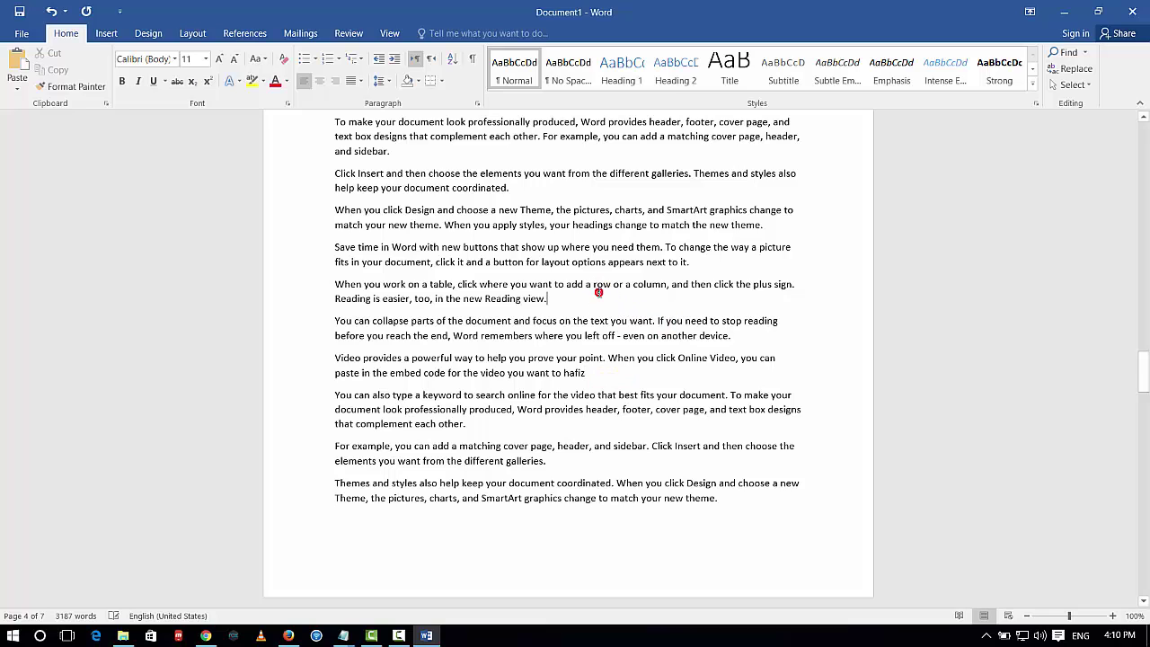
pyautogui.click(600, 292)
pyautogui.press('BackSpace')
pyautogui.press('BackSpace')
pyautogui.press('BackSpace')
pyautogui.press('BackSpace')
pyautogui.write('ha')
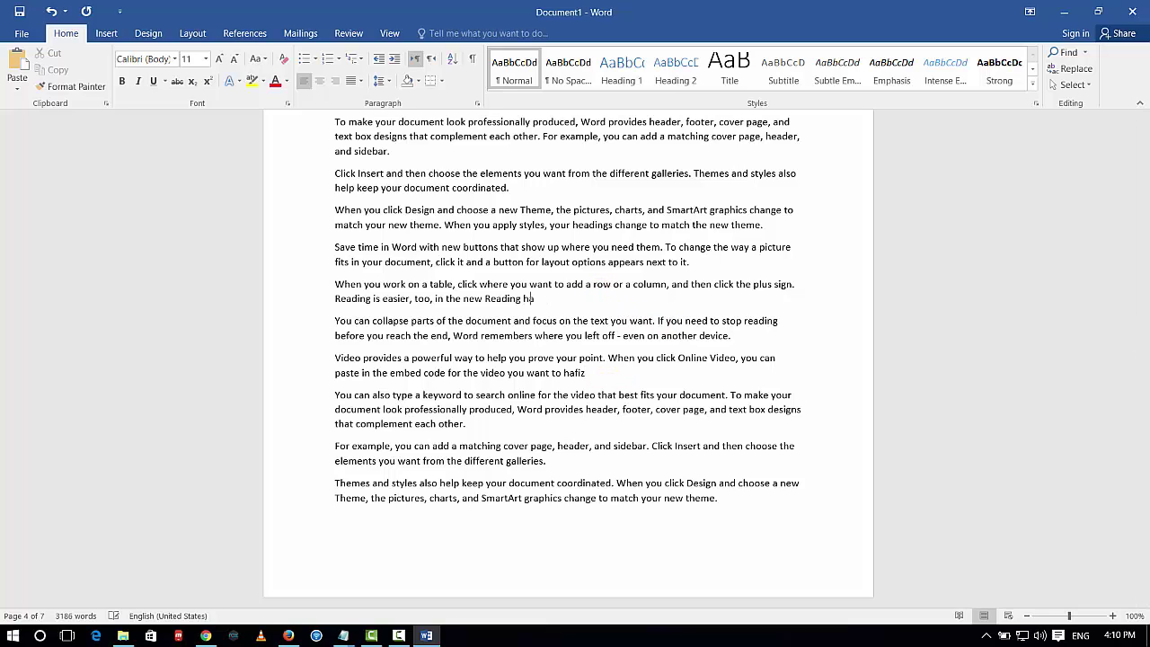
pyautogui.write('fiz')
pyautogui.scroll(2, 586, 270)
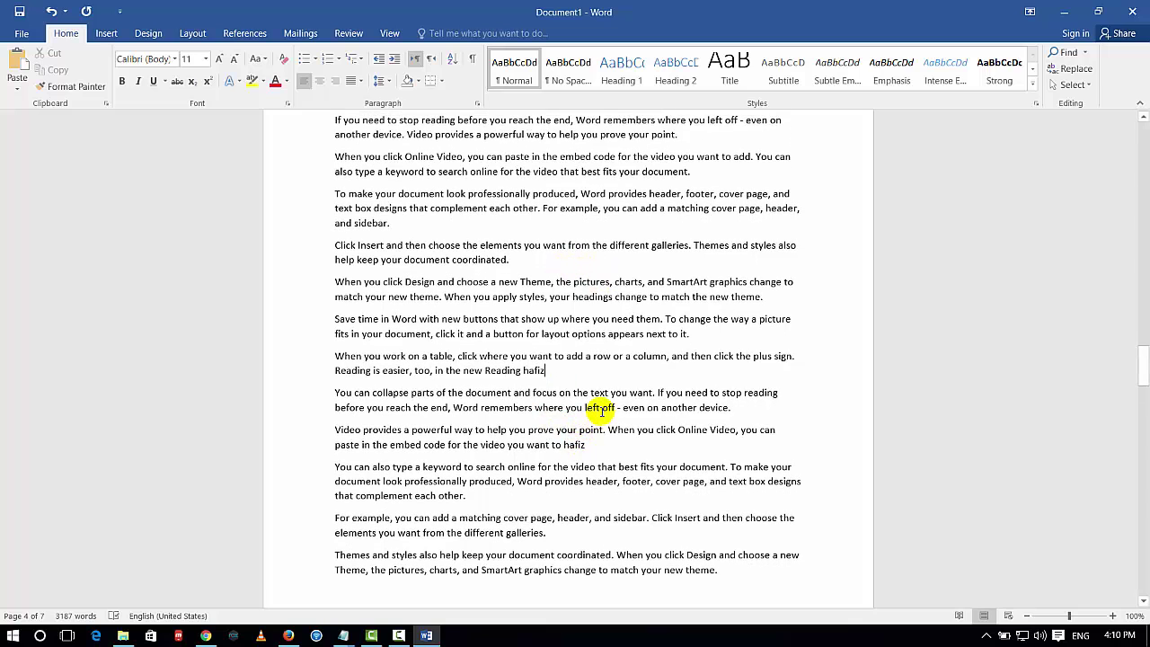
pyautogui.press('F12')
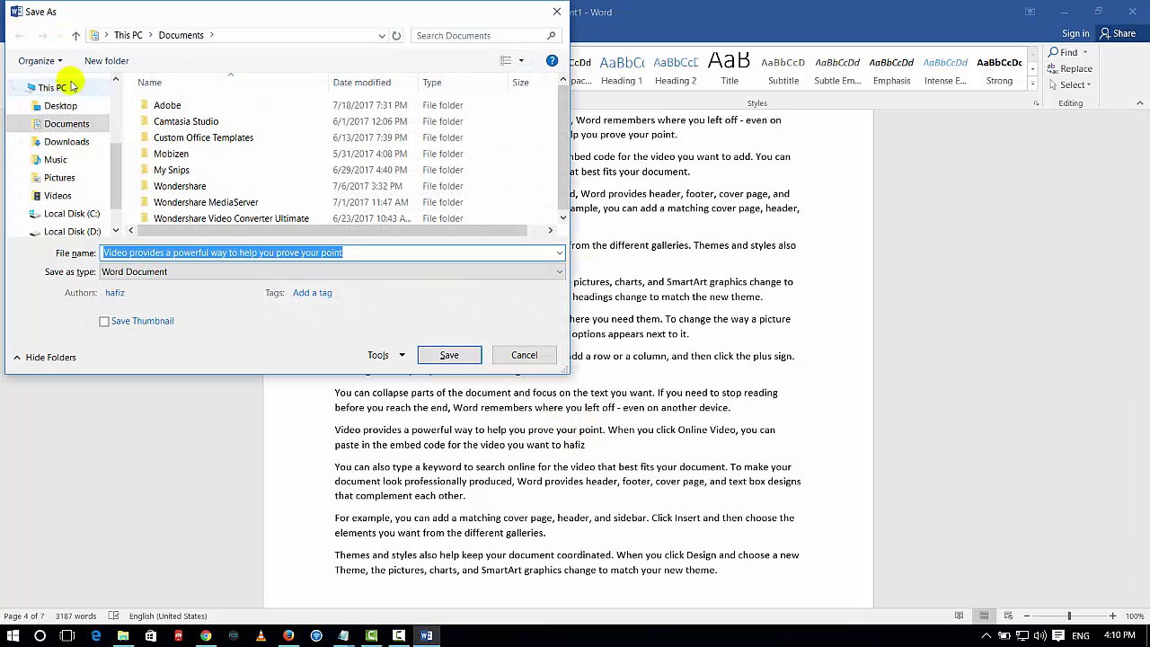
# Save the document to the Desktop under the suggested name, close Word, and reopen it
pyautogui.click(61, 105)
pyautogui.click(449, 355)
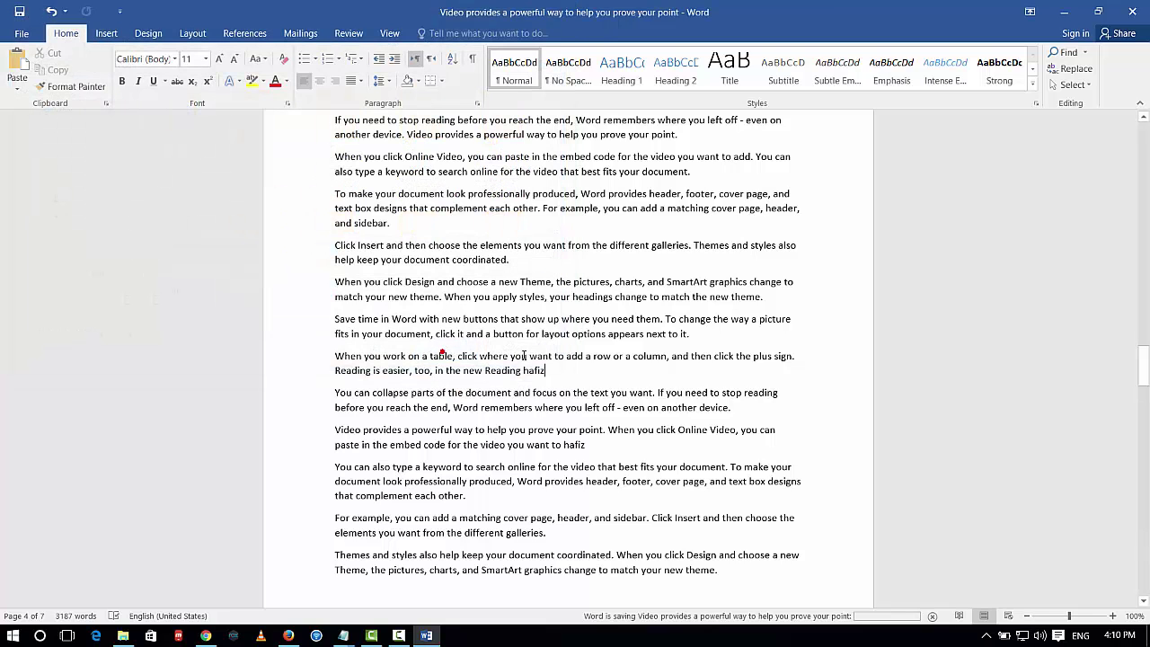
pyautogui.click(1140, 22)
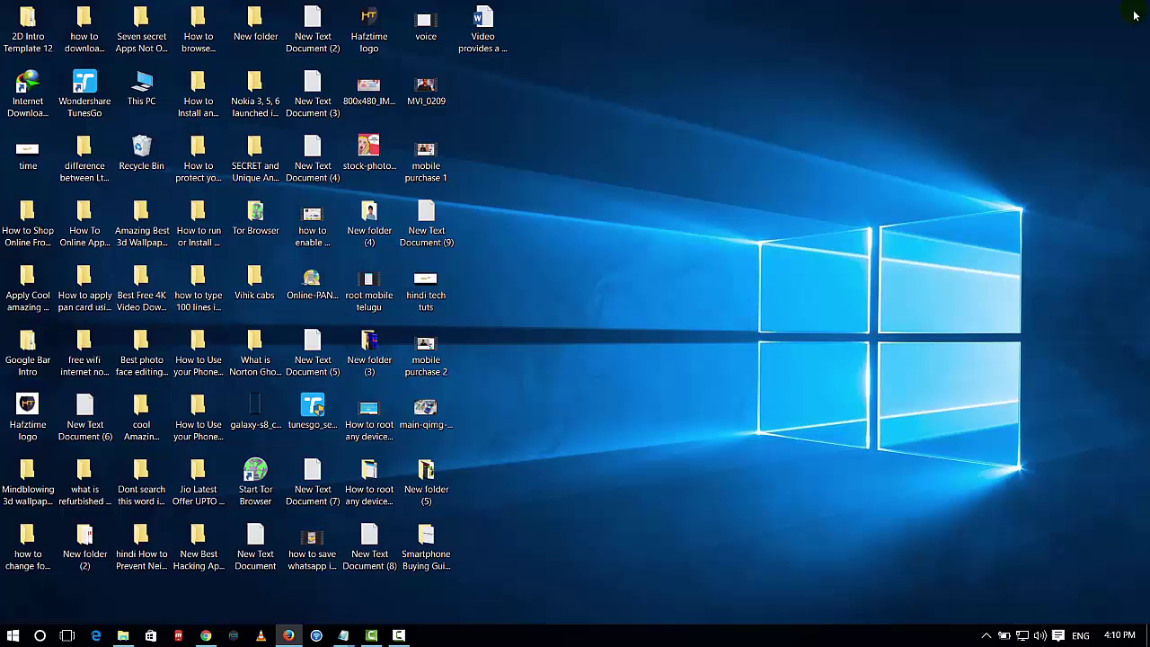
pyautogui.click(500, 43)
pyautogui.doubleClick(499, 43)
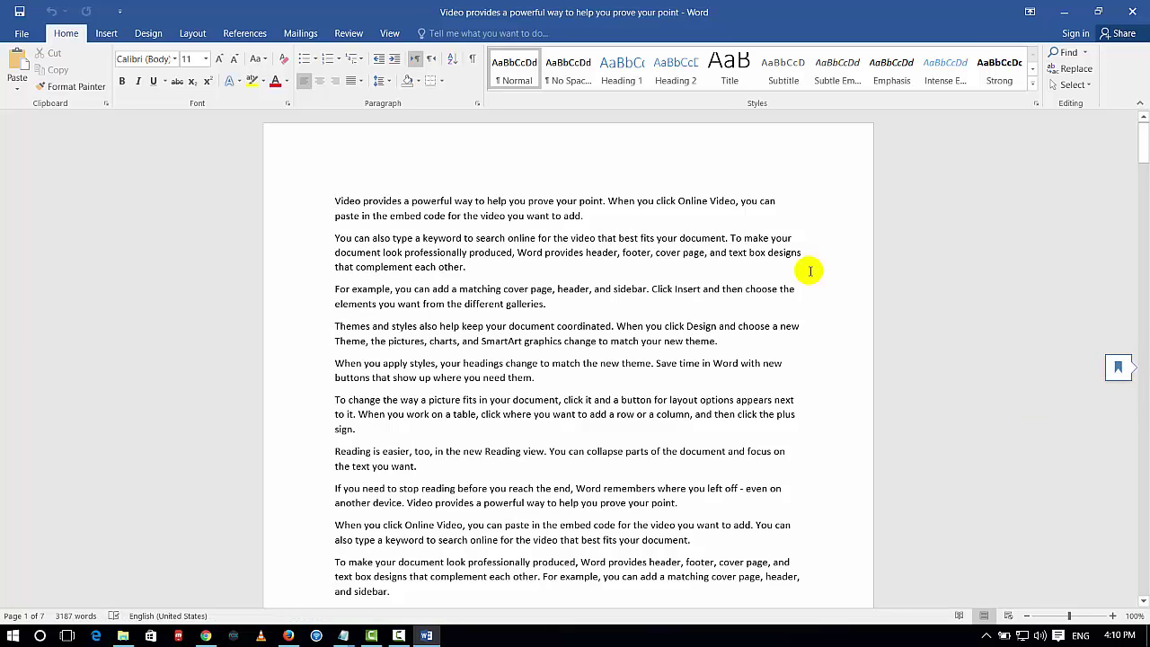
# Make the first word uppercase VIDEO with Shift+F3, then place the caret after 'hafiz'
pyautogui.hotkey('shift', 'F3')
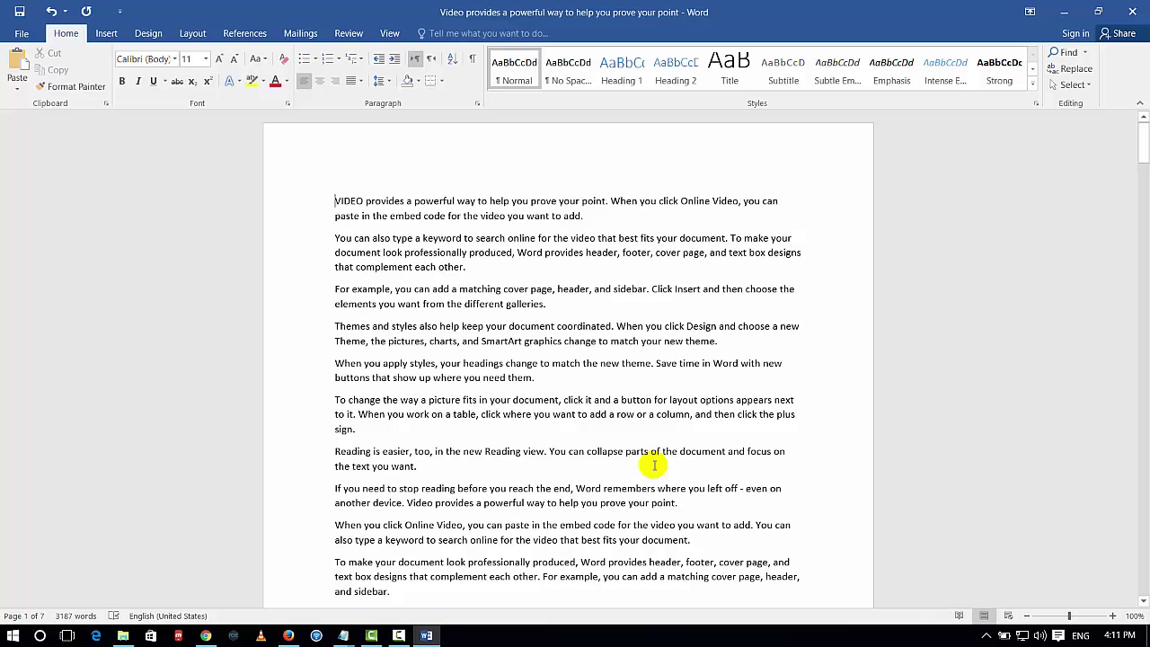
pyautogui.scroll(-3, 654, 464)
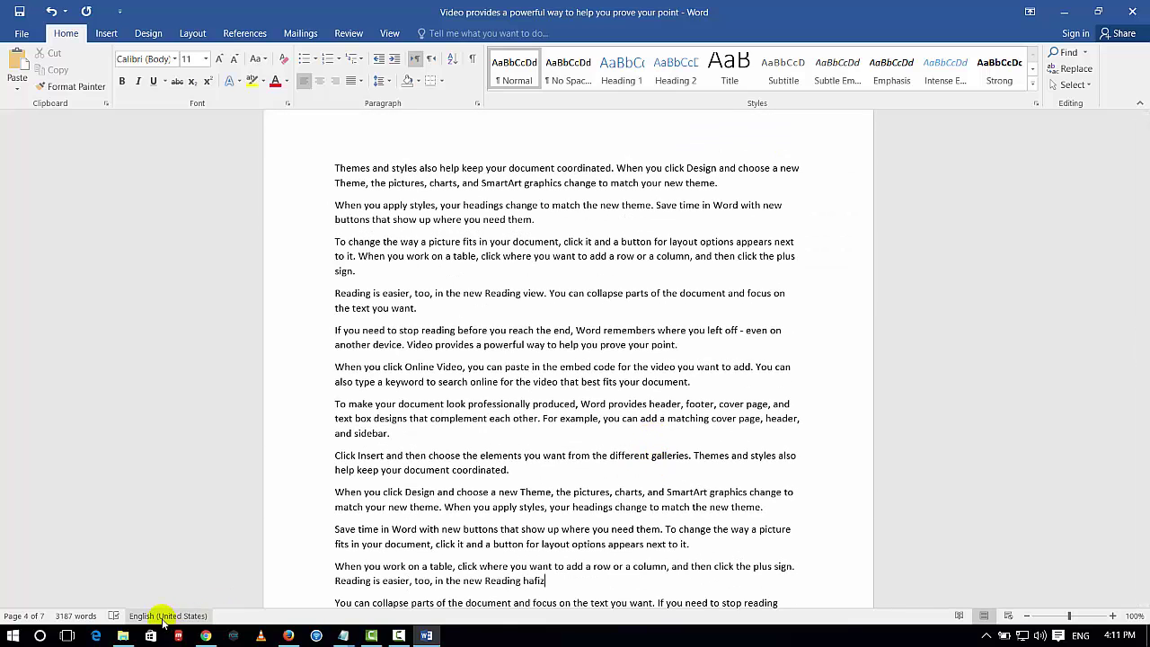
pyautogui.click(553, 580)
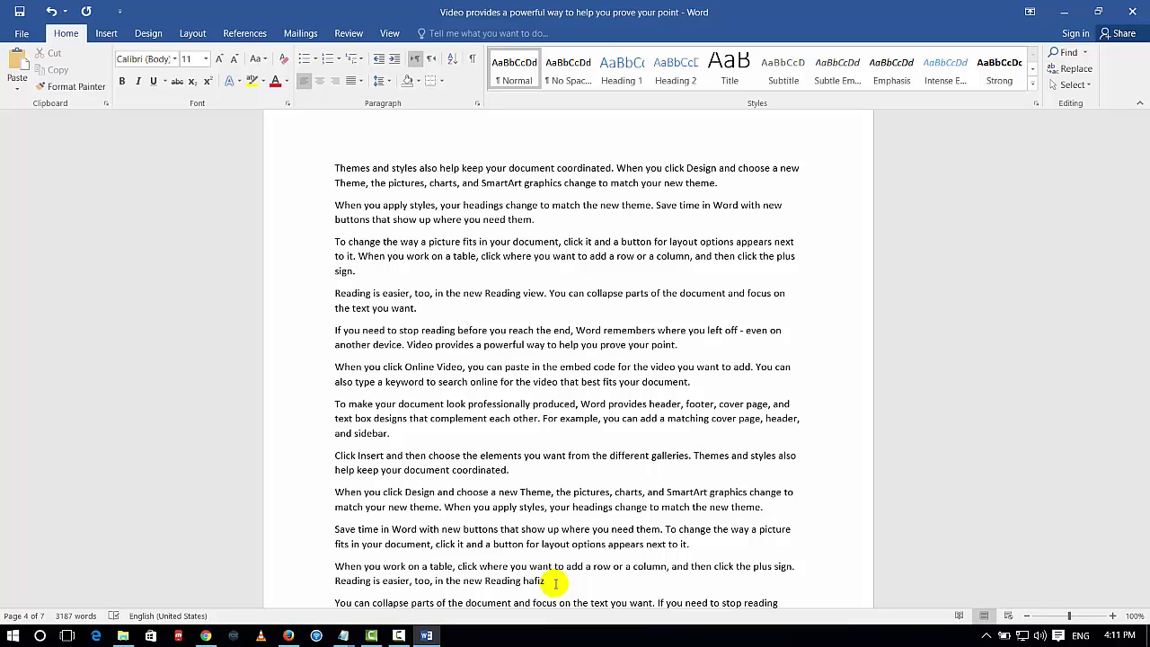
# Restore 'view.' in place of 'hafiz' and delete the phrase 'for the video … best' on page 2
pyautogui.hotkey('ctrl', 'z')
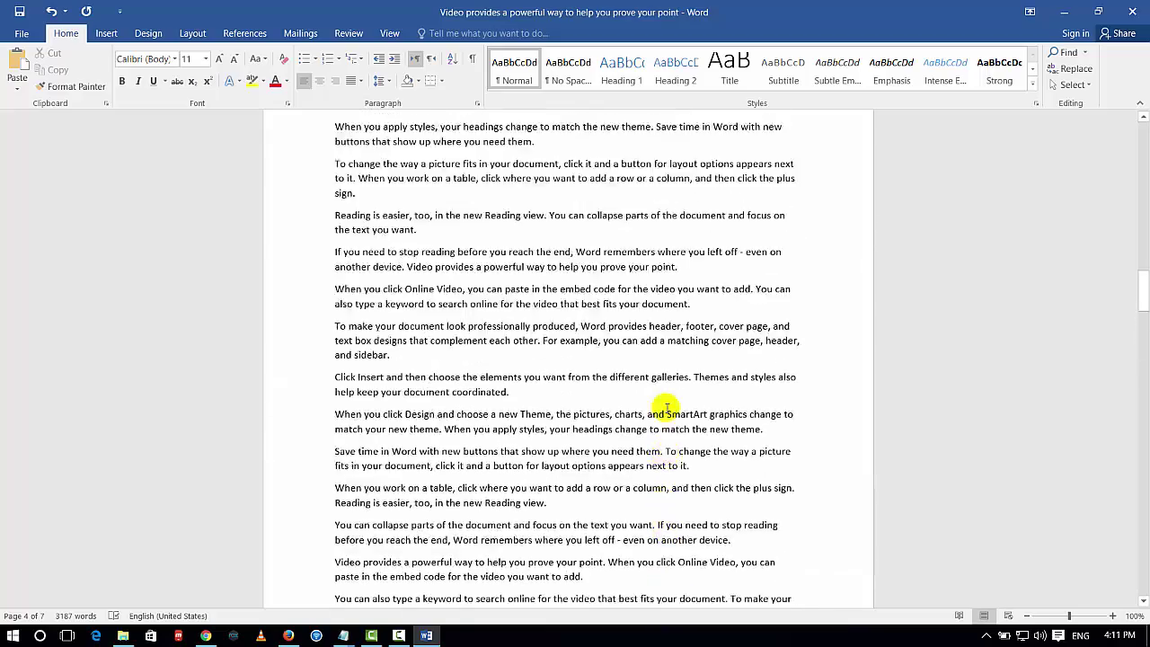
pyautogui.hotkey('ctrl', 'z')
pyautogui.moveTo(618, 256); pyautogui.dragTo(617, 269)
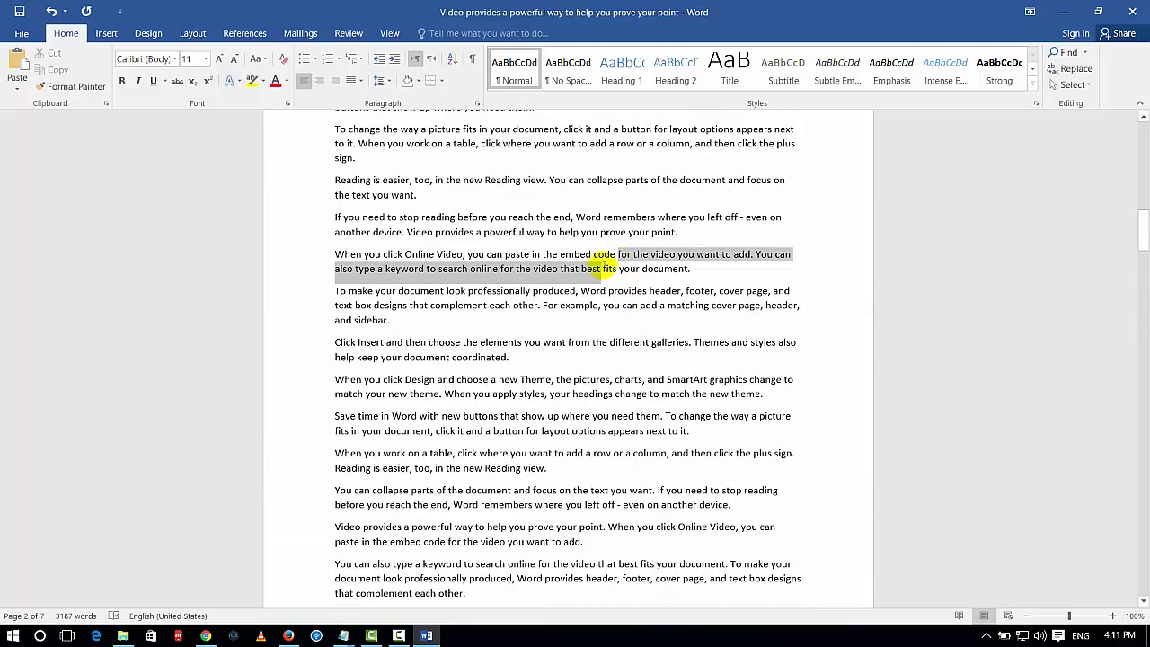
pyautogui.press('Delete')
# Step back through earlier editing spots on pages 3 and 1, then return to the top
pyautogui.scroll(-6, 598, 275)
pyautogui.hotkey('ctrl', 'z')
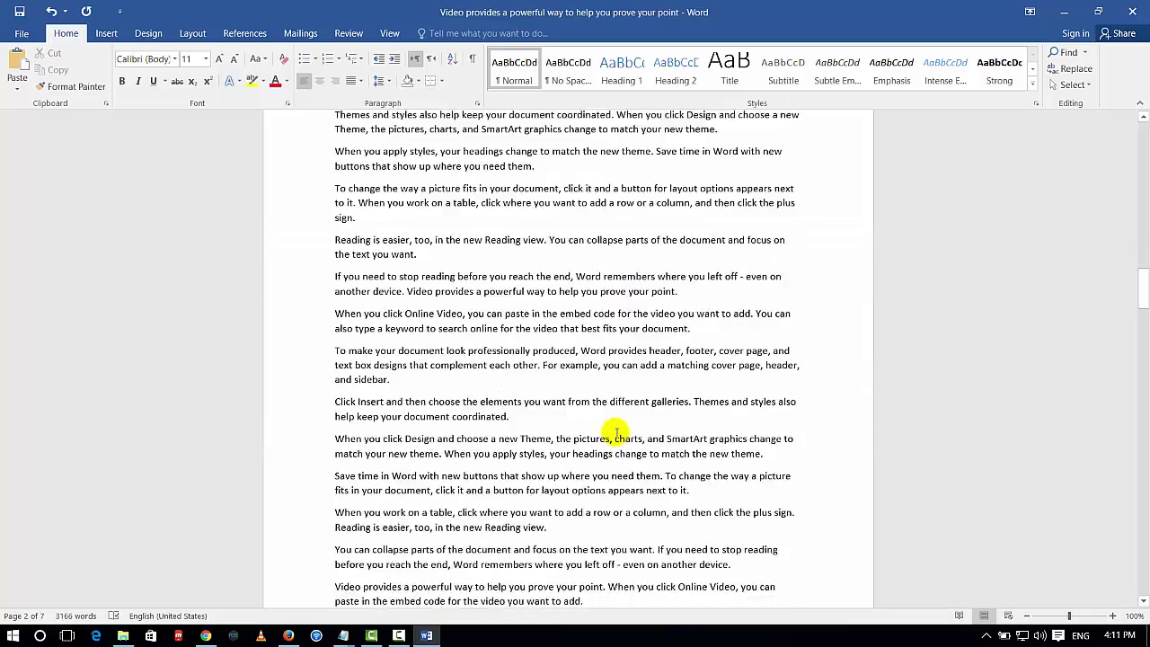
pyautogui.hotkey('ctrl', 'z')
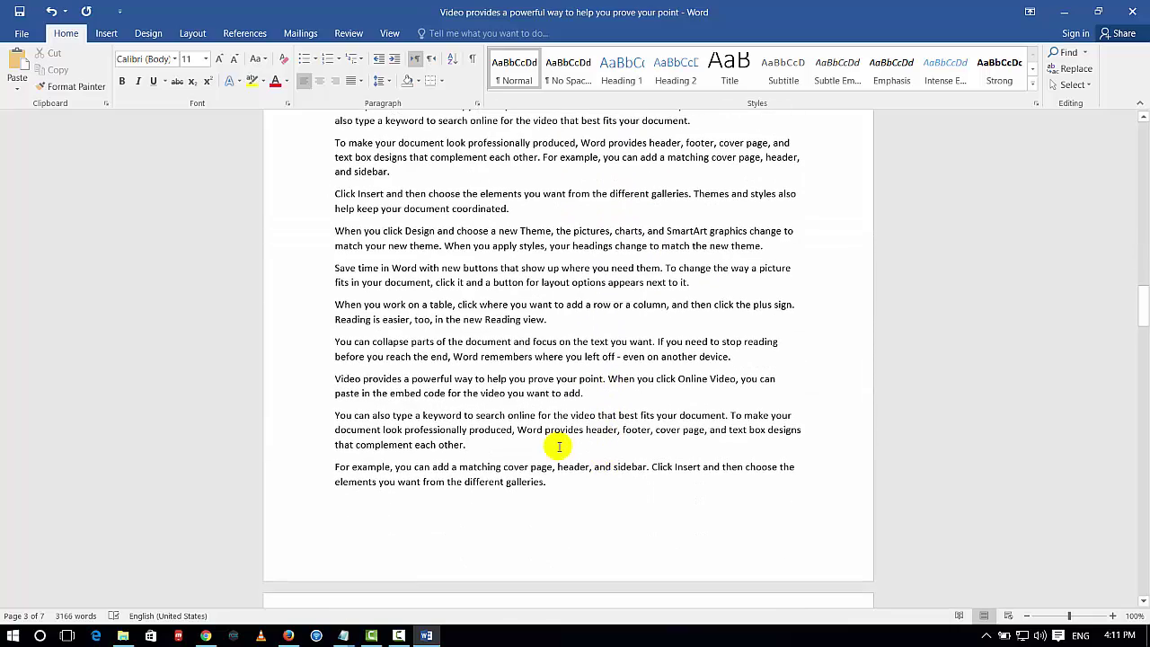
pyautogui.hotkey('ctrl', 'z')
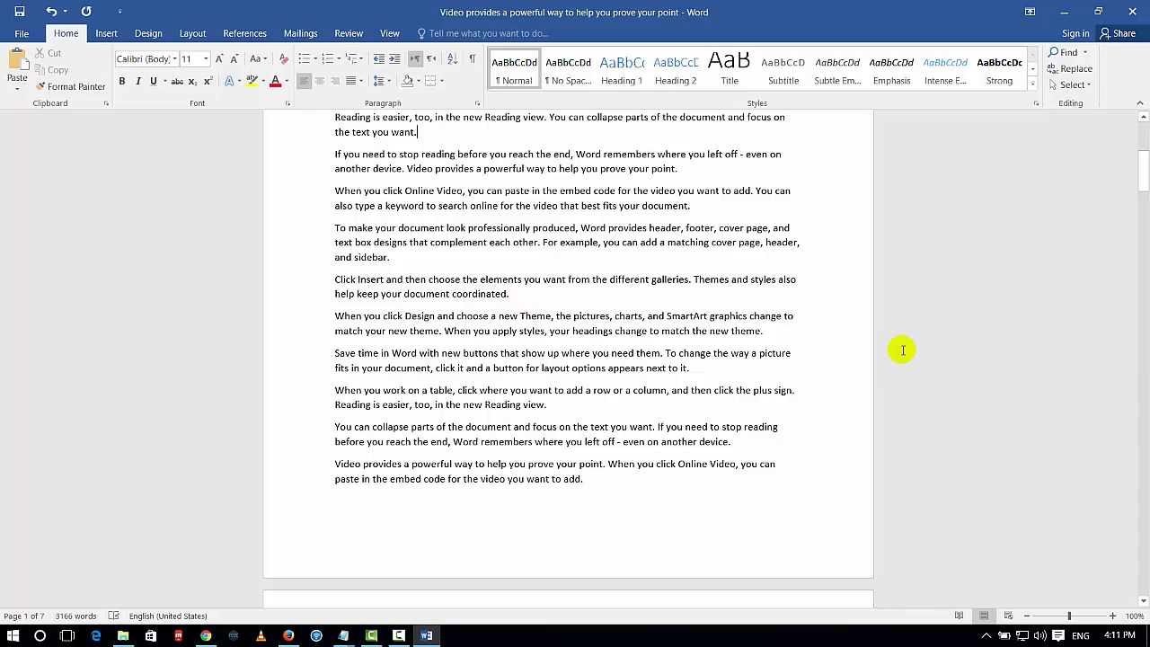
pyautogui.scroll(2, 862, 363)
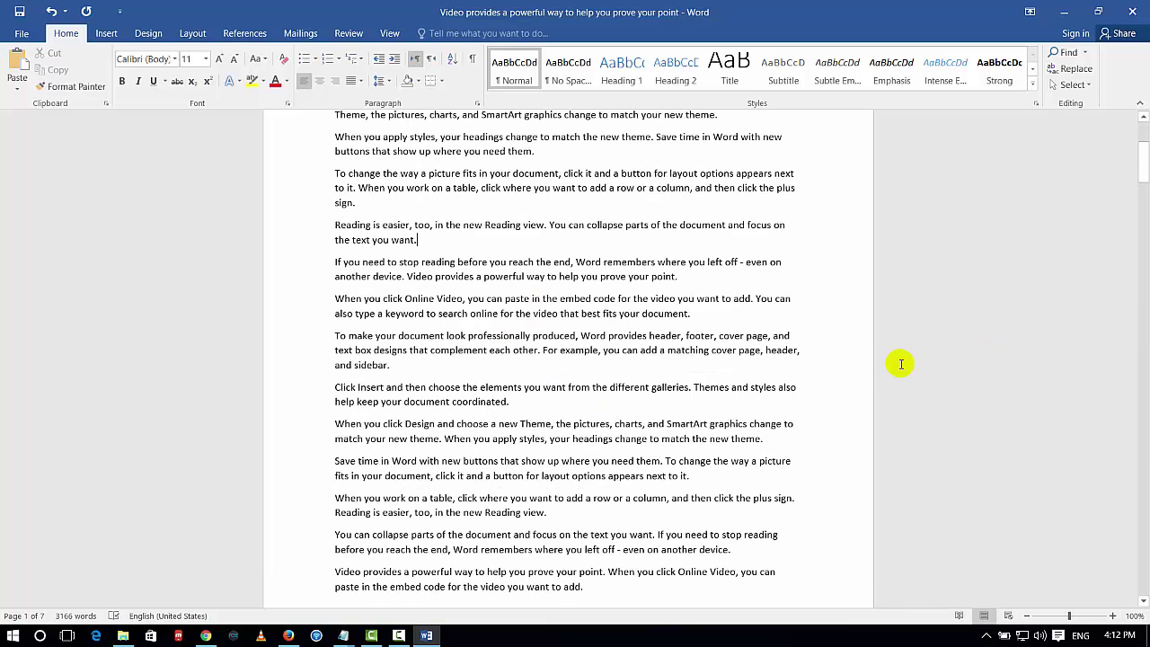
pyautogui.scroll(3, 557, 351)
pyautogui.scroll(1, 498, 313)
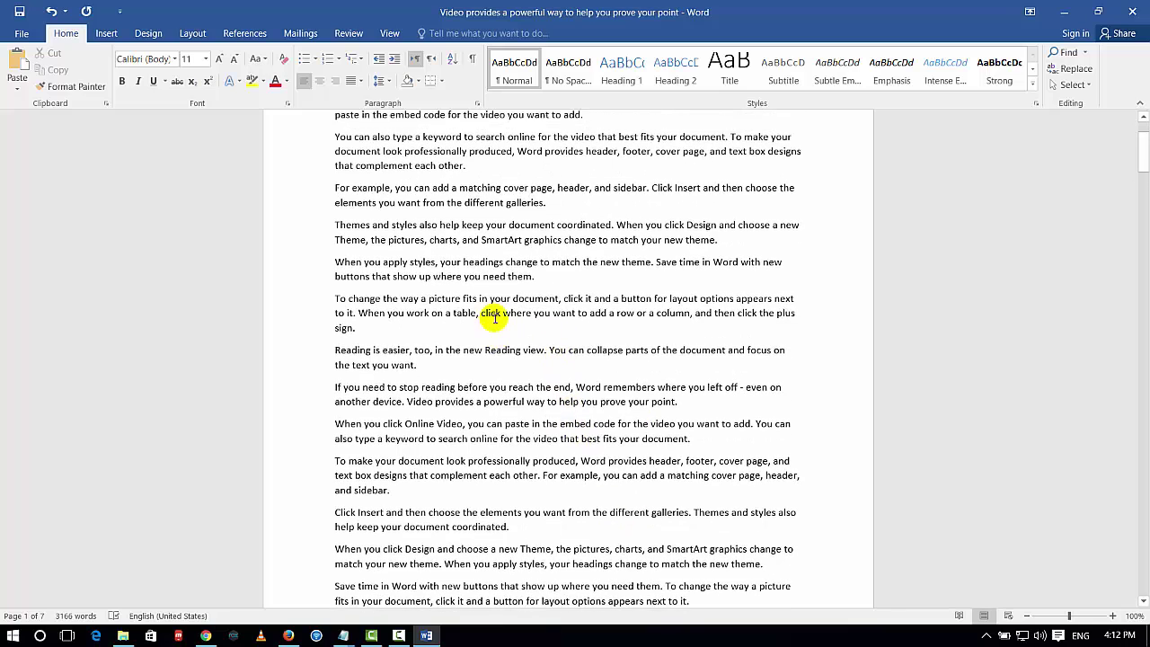
pyautogui.scroll(2, 490, 308)
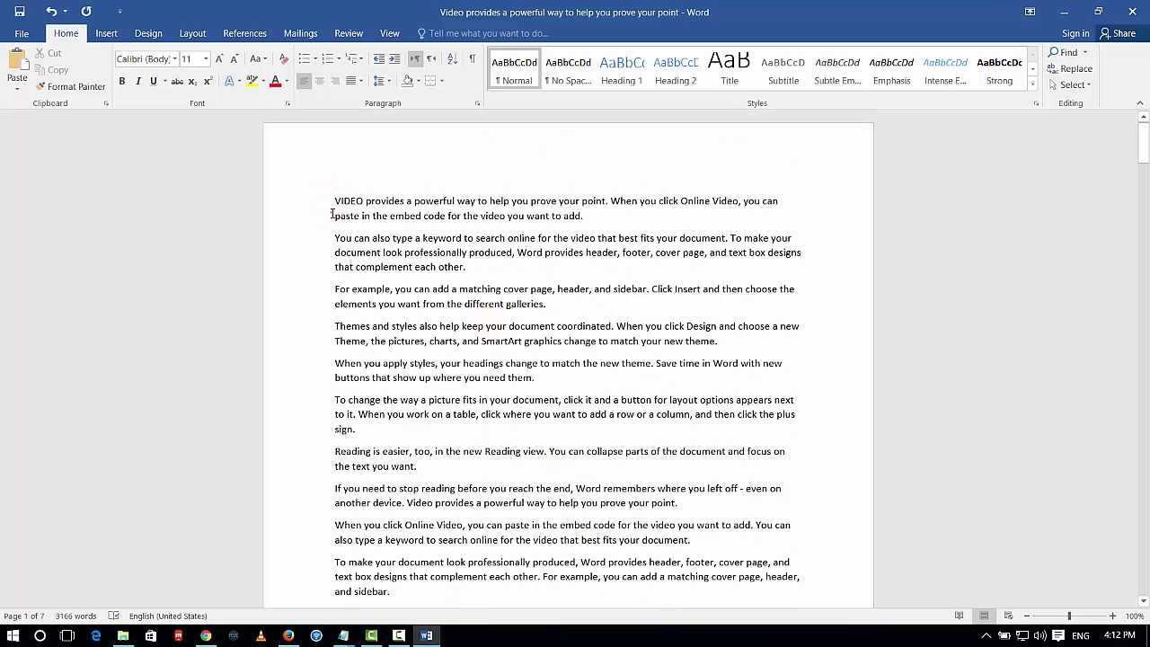
# Enlarge the line 'paste in the embed code for the video you want to add.' to 17 pt, then delete it
pyautogui.moveTo(335, 214); pyautogui.dragTo(550, 215)
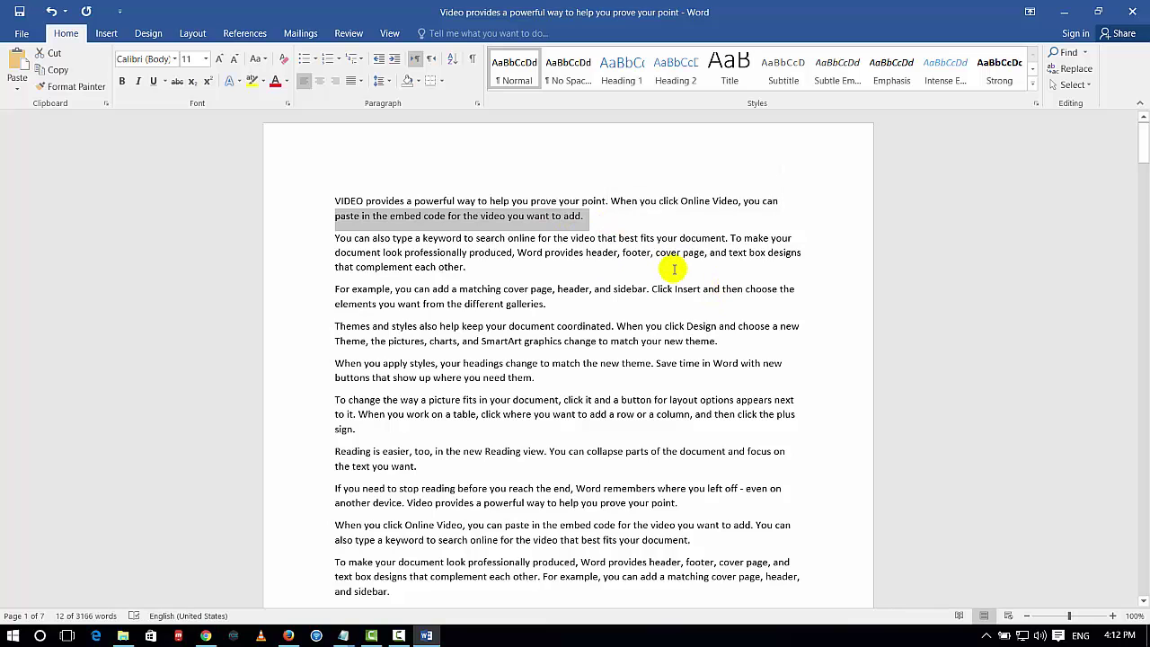
pyautogui.hotkey('ctrl', 'shift', '.')
pyautogui.hotkey('ctrl', 'shift', '.')
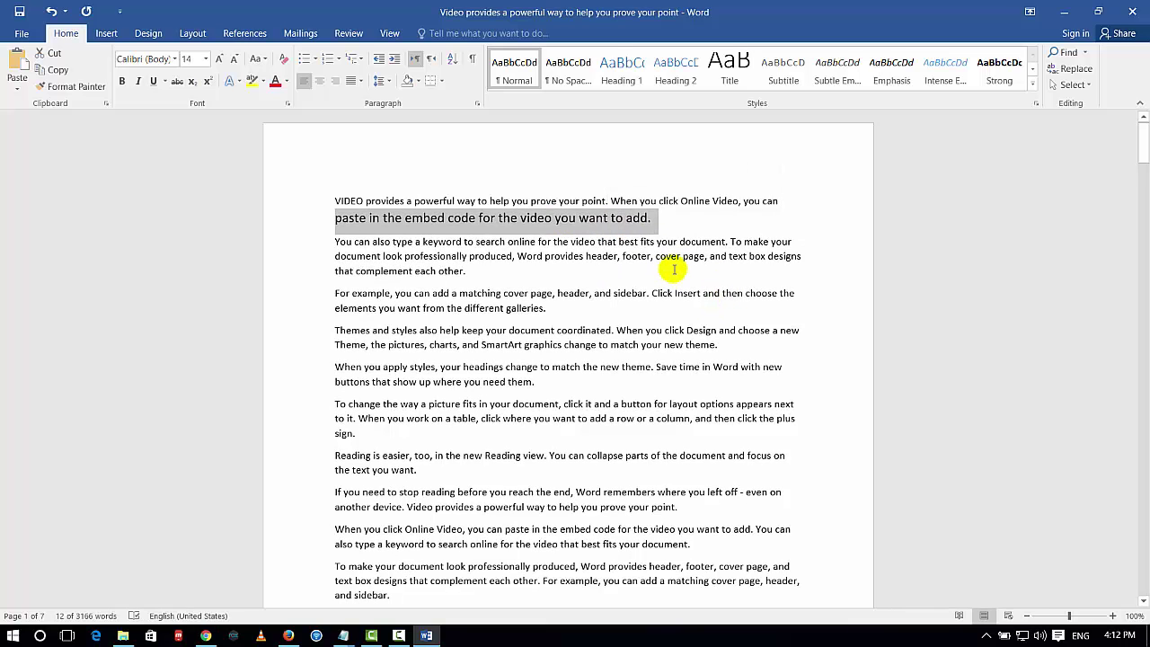
pyautogui.hotkey('ctrl', ']')
pyautogui.hotkey('ctrl', ']')
pyautogui.hotkey('ctrl', ']')
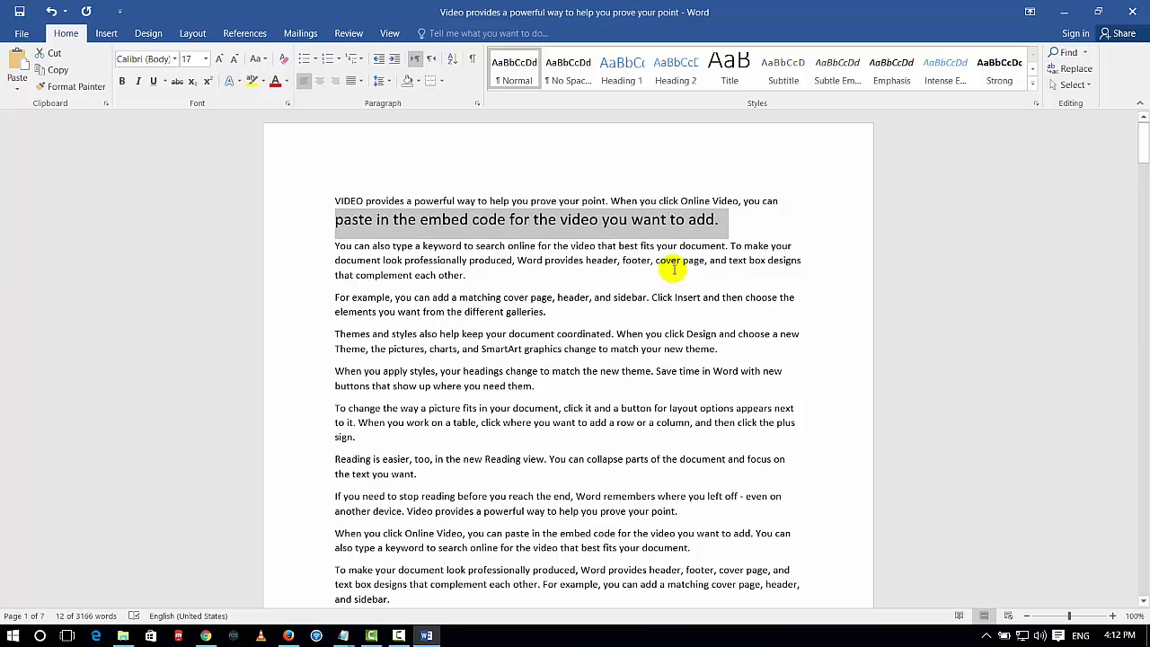
pyautogui.press('Delete')
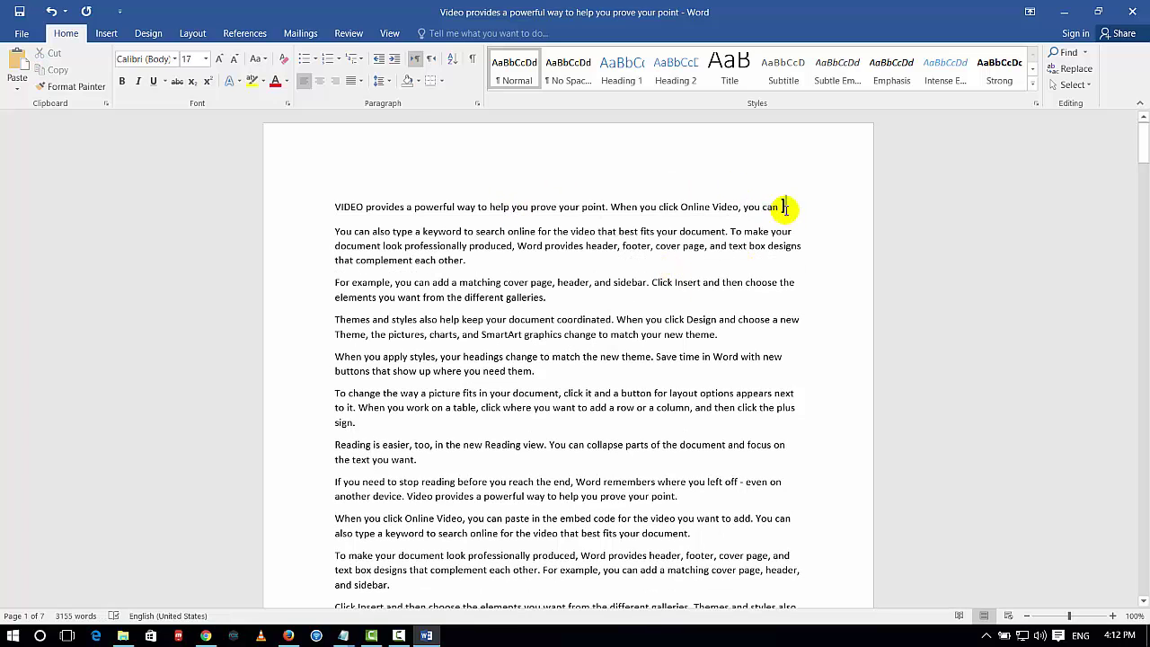
# Enlarge the word 'can' and add a large bracket after it, shrinking it one step
pyautogui.doubleClick(783, 207)
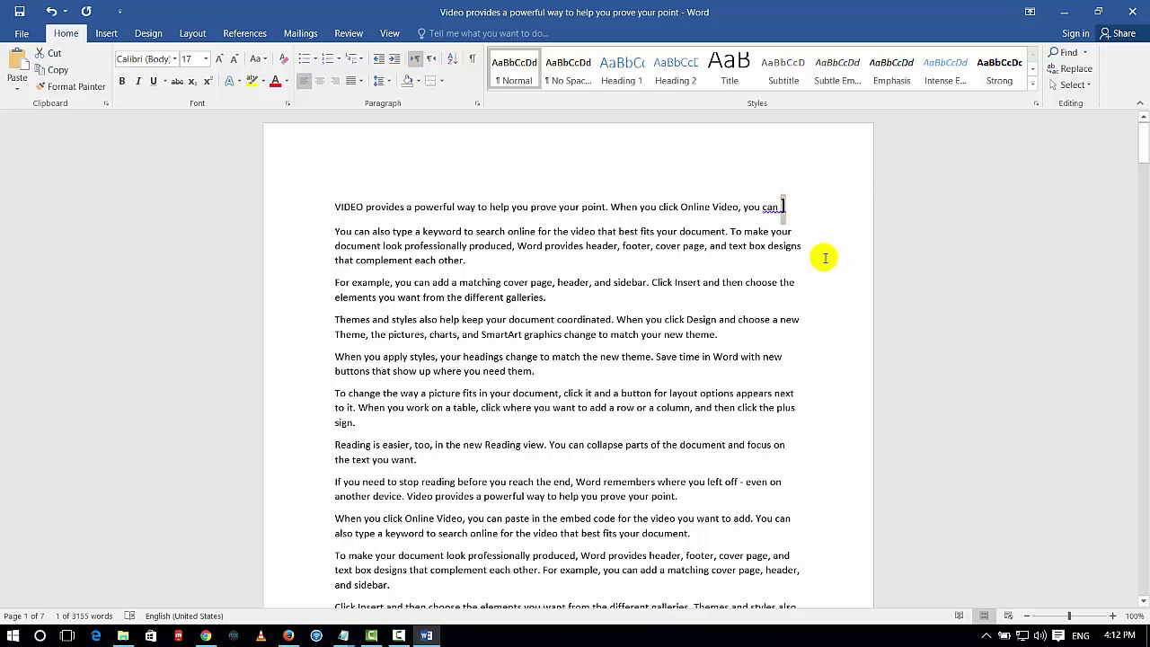
pyautogui.hotkey('ctrl', ']')
pyautogui.hotkey('ctrl', ']')
pyautogui.hotkey('ctrl', ']')
pyautogui.hotkey('ctrl', ']')
pyautogui.hotkey('ctrl', ']')
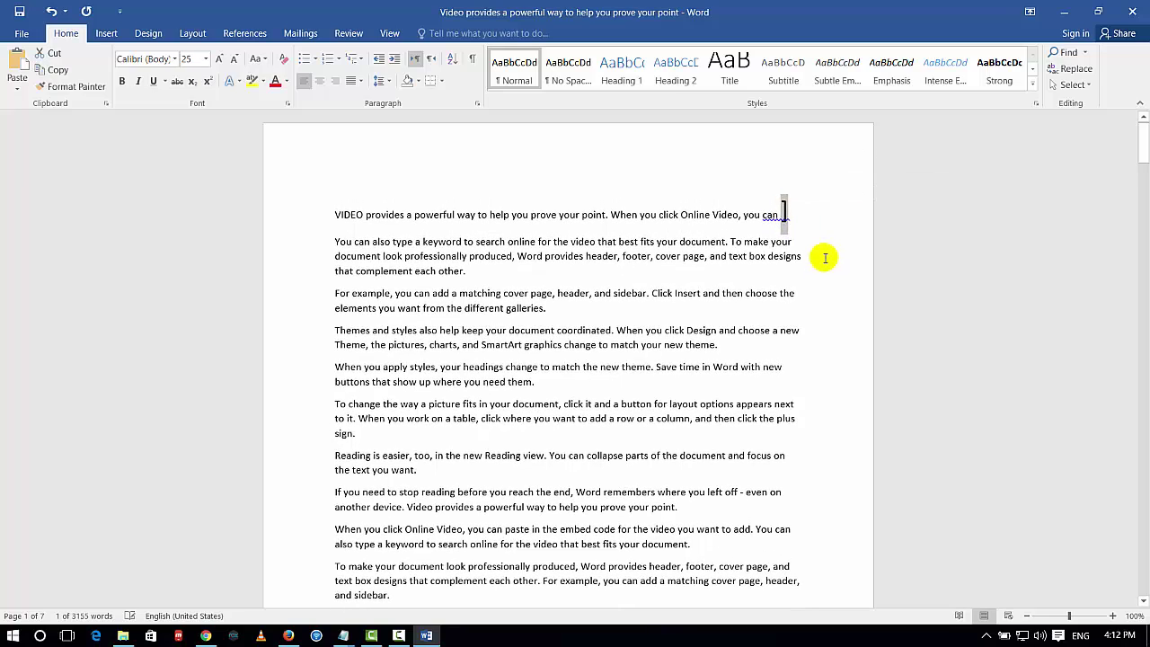
pyautogui.hotkey('ctrl', ']')
pyautogui.hotkey('ctrl', ']')
pyautogui.hotkey('ctrl', ']')
pyautogui.hotkey('ctrl', ']')
pyautogui.hotkey('ctrl', ']')
pyautogui.hotkey('ctrl', ']')
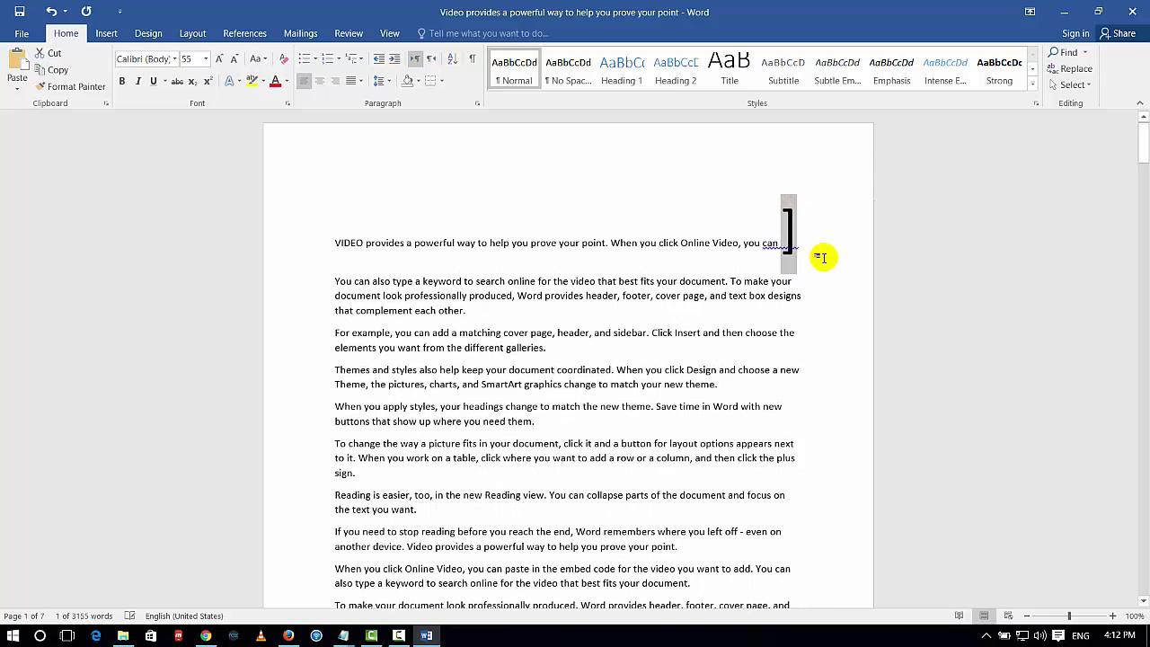
pyautogui.write('[')
pyautogui.hotkey('ctrl', '[')
pyautogui.hotkey('ctrl', '[')
pyautogui.hotkey('ctrl', '[')
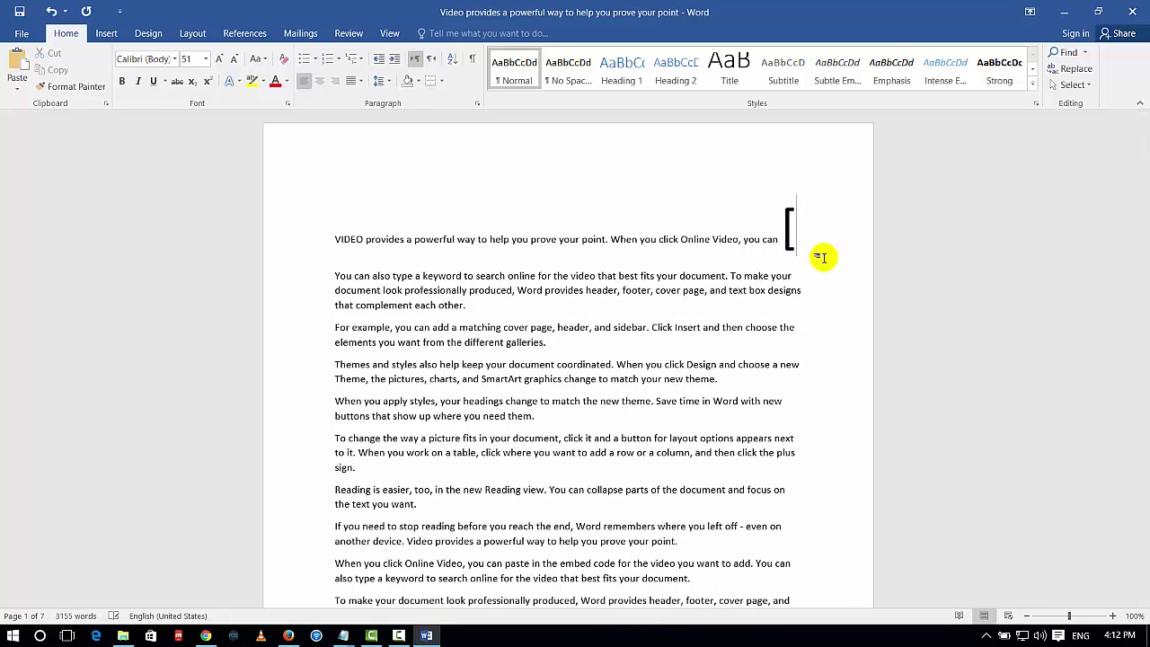
# Resize the first line's font back to about 11 pt, then select all document text
pyautogui.click(323, 238)
pyautogui.moveTo(436, 246); pyautogui.dragTo(434, 244)
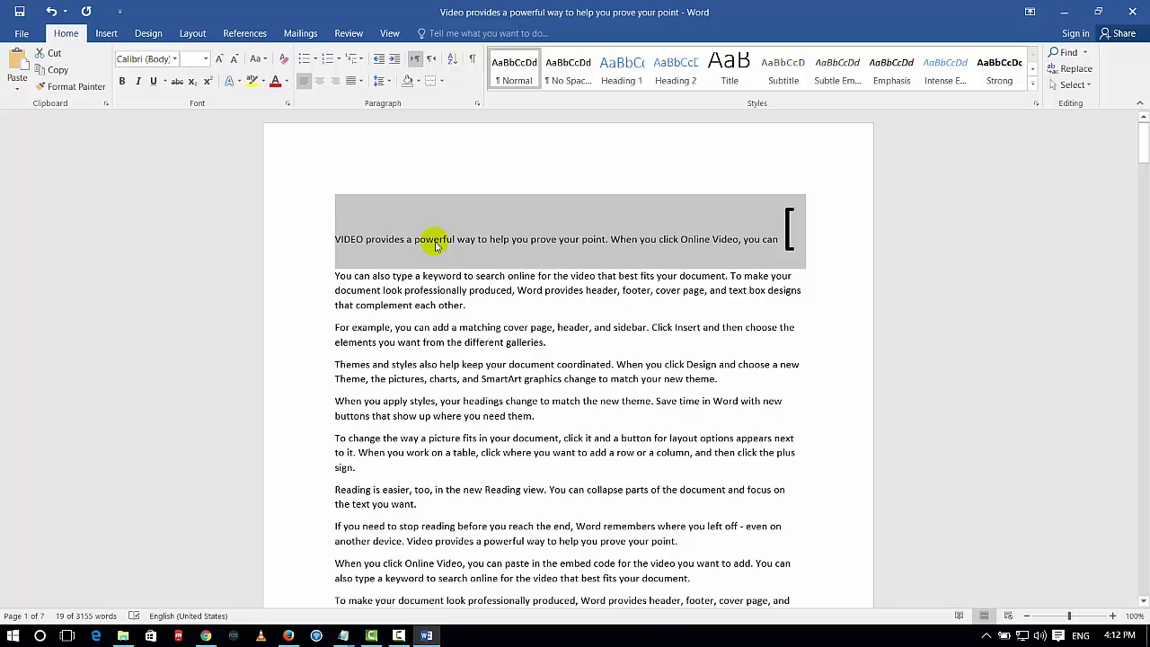
pyautogui.hotkey('ctrl', ']')
pyautogui.hotkey('ctrl', ']')
pyautogui.hotkey('ctrl', ']')
pyautogui.hotkey('ctrl', ']')
pyautogui.hotkey('ctrl', ']')
pyautogui.hotkey('ctrl', ']')
pyautogui.hotkey('ctrl', ']')
pyautogui.hotkey('ctrl', '[')
pyautogui.hotkey('ctrl', '[')
pyautogui.hotkey('ctrl', '[')
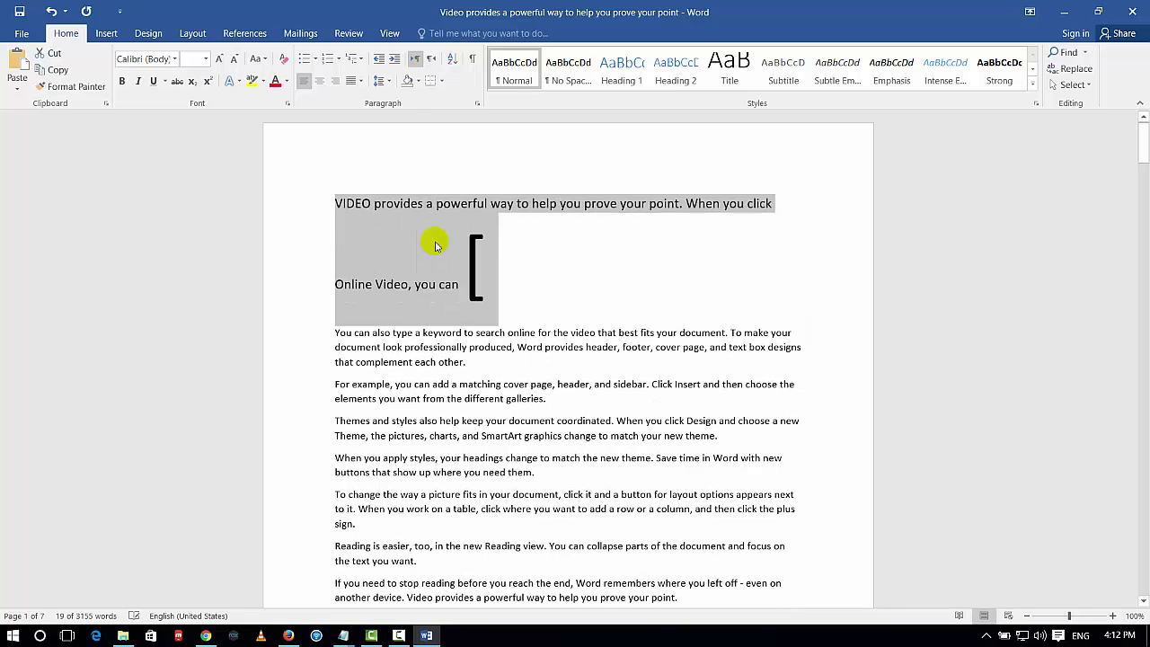
pyautogui.hotkey('ctrl', '[')
pyautogui.hotkey('ctrl', '[')
pyautogui.hotkey('ctrl', '[')
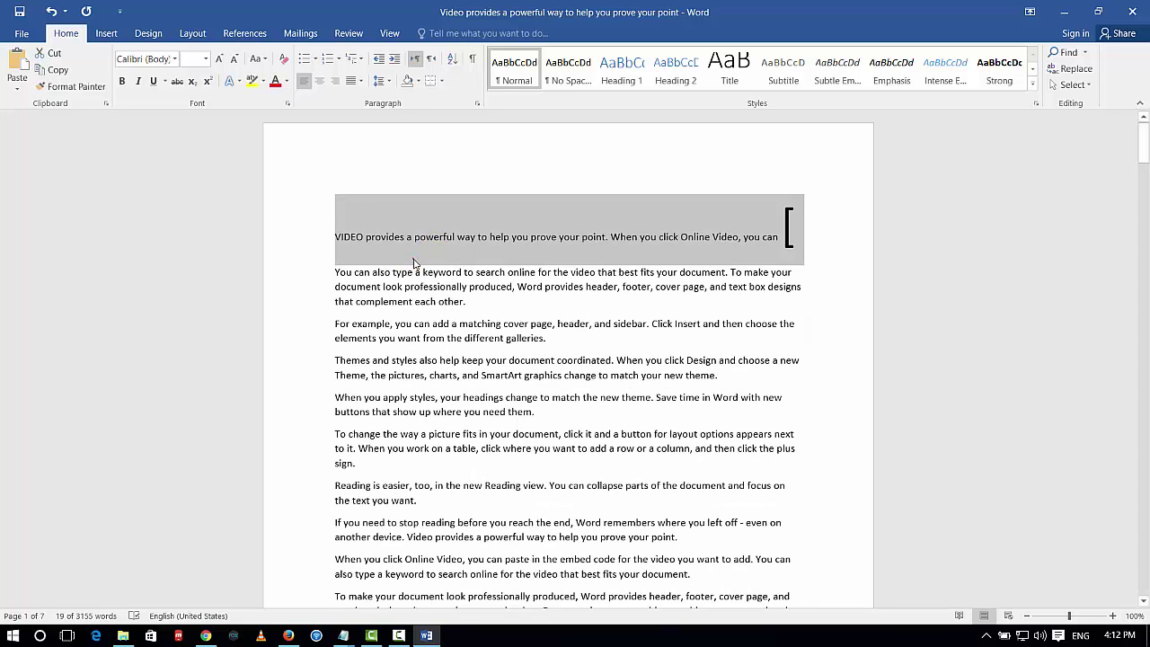
pyautogui.click(409, 253)
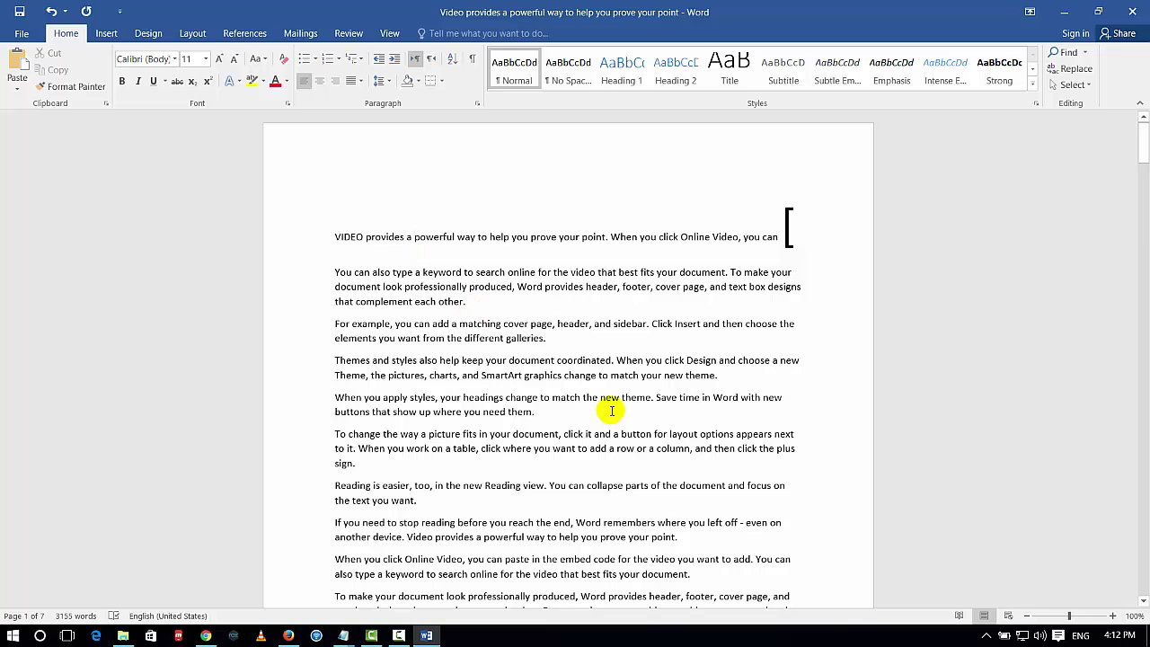
pyautogui.hotkey('ctrl', 'a')
# Delete all the selected text and place the caret on the empty page
pyautogui.press('Delete')
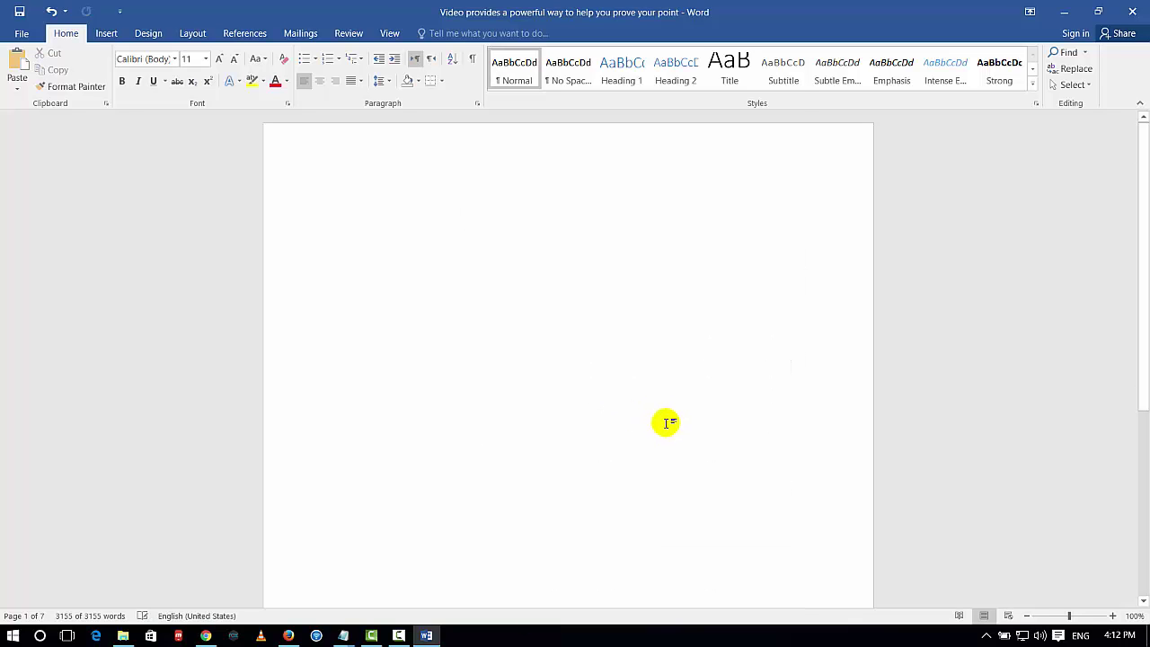
pyautogui.click(441, 247)
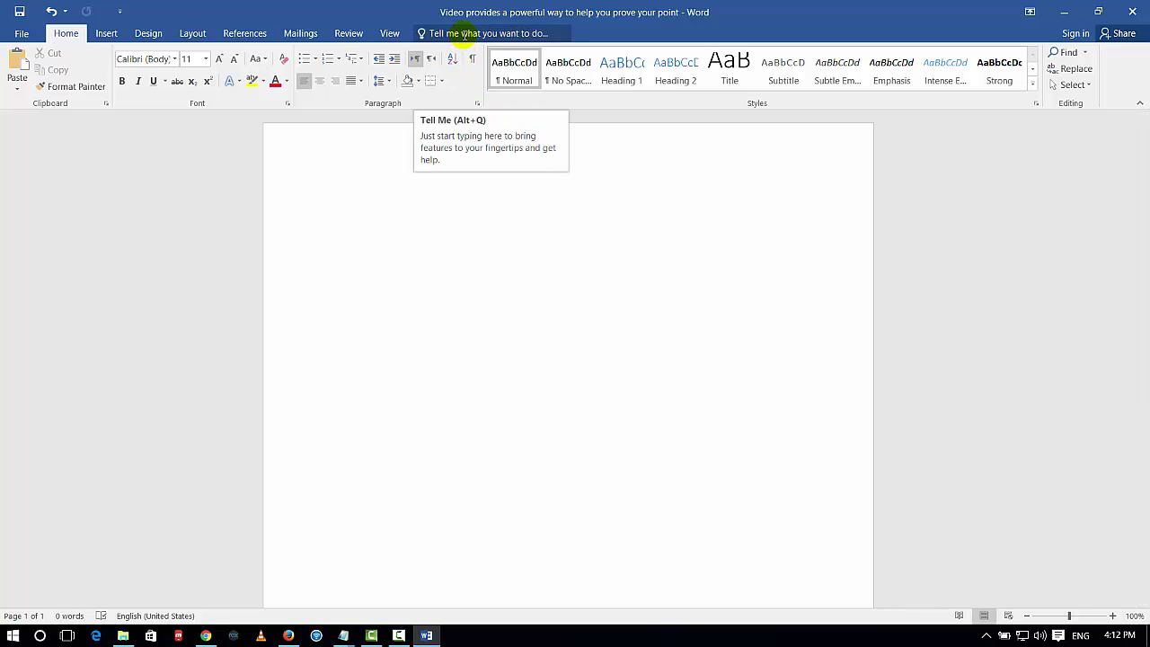
pyautogui.click(500, 33)
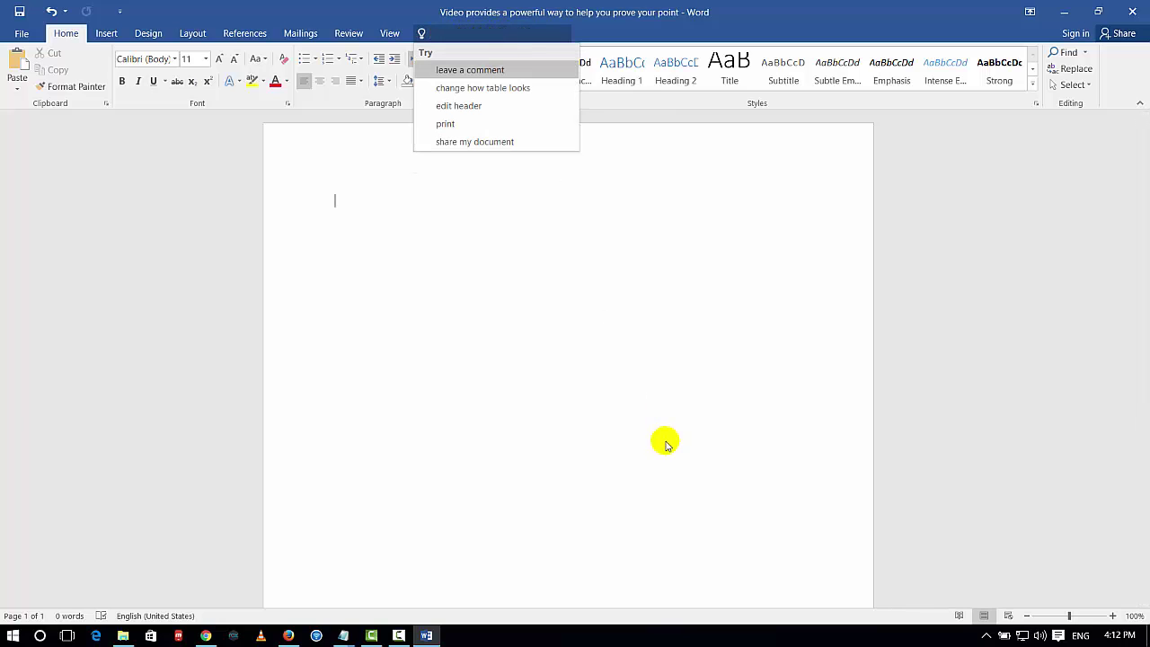
pyautogui.write('insert')
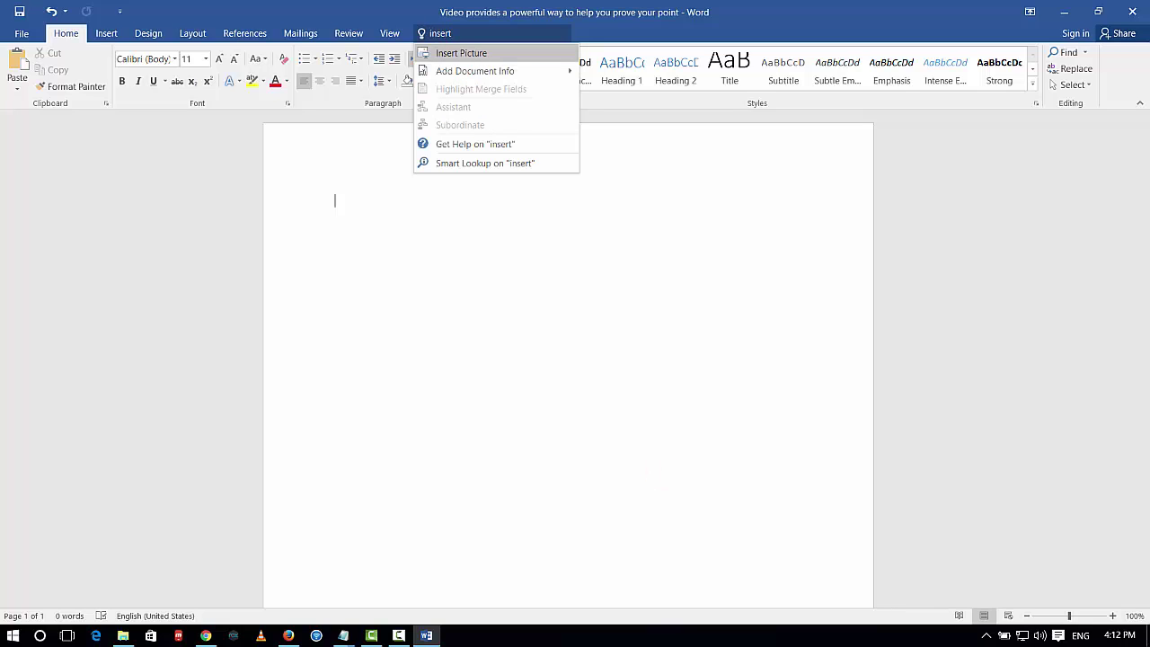
pyautogui.press('BackSpace')
pyautogui.press('BackSpace')
pyautogui.press('BackSpace')
pyautogui.press('BackSpace')
pyautogui.press('BackSpace')
pyautogui.press('BackSpace')
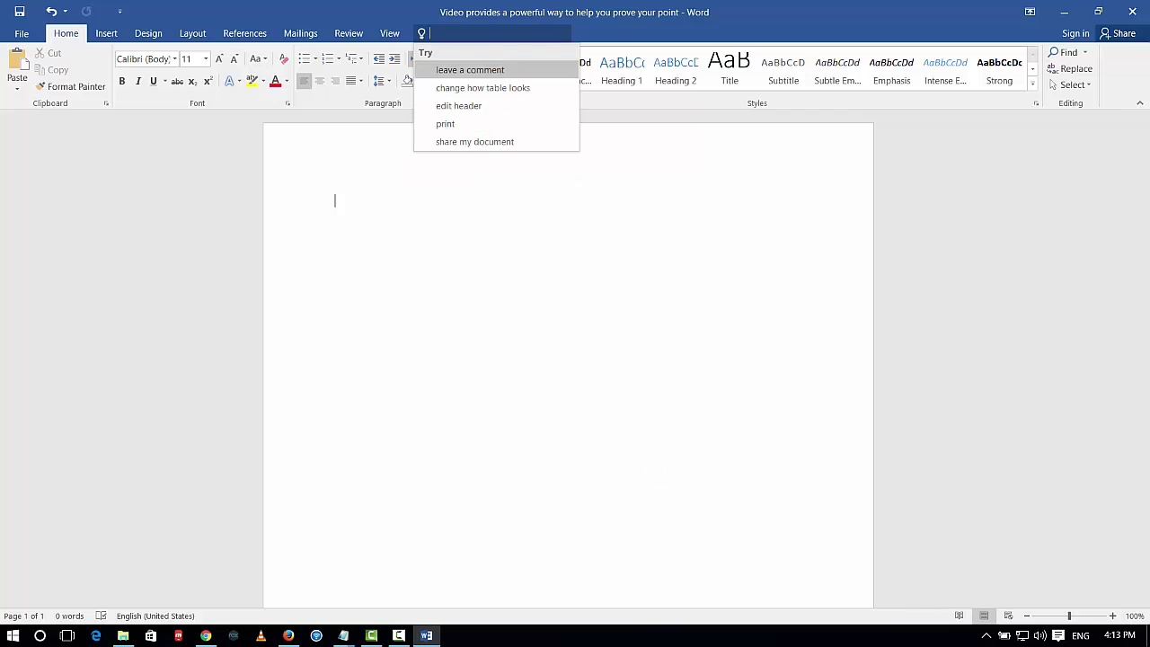
pyautogui.write('a')
pyautogui.press('BackSpace')
pyautogui.write('tab')
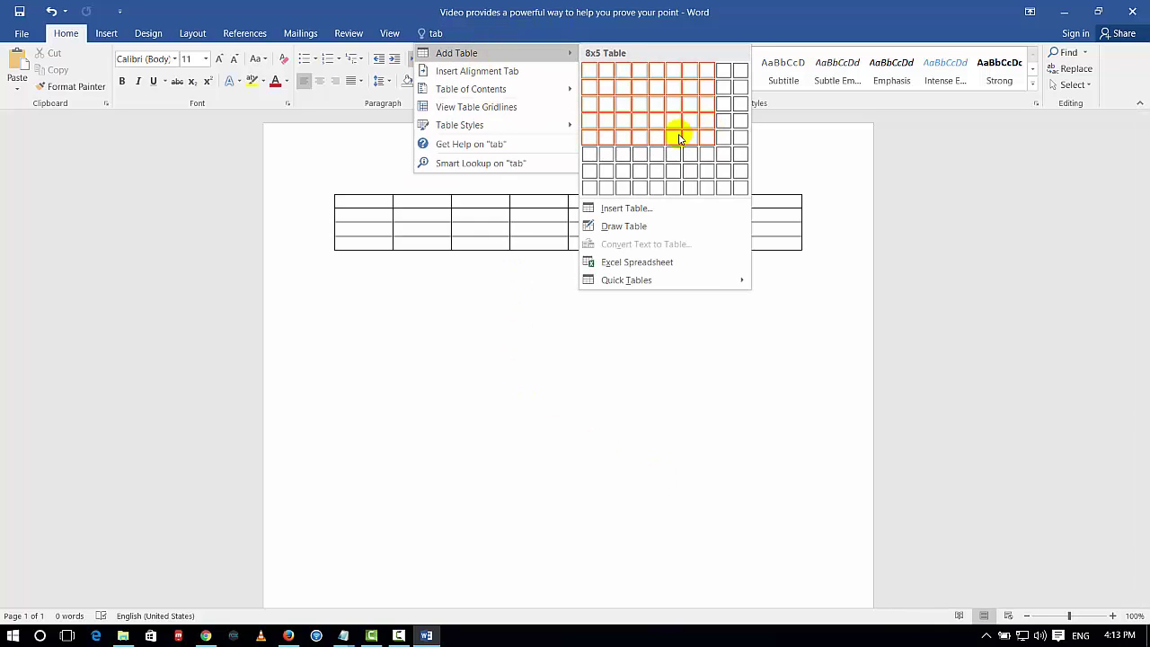
pyautogui.click(674, 142)
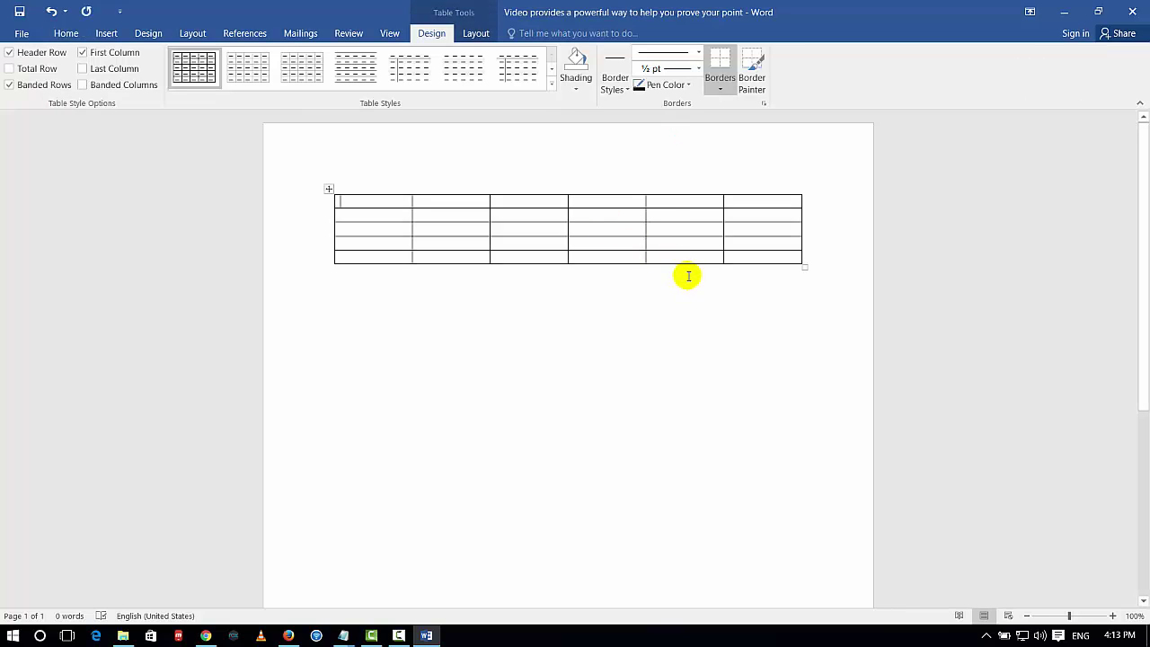
pyautogui.hotkey('ctrl', 'z')
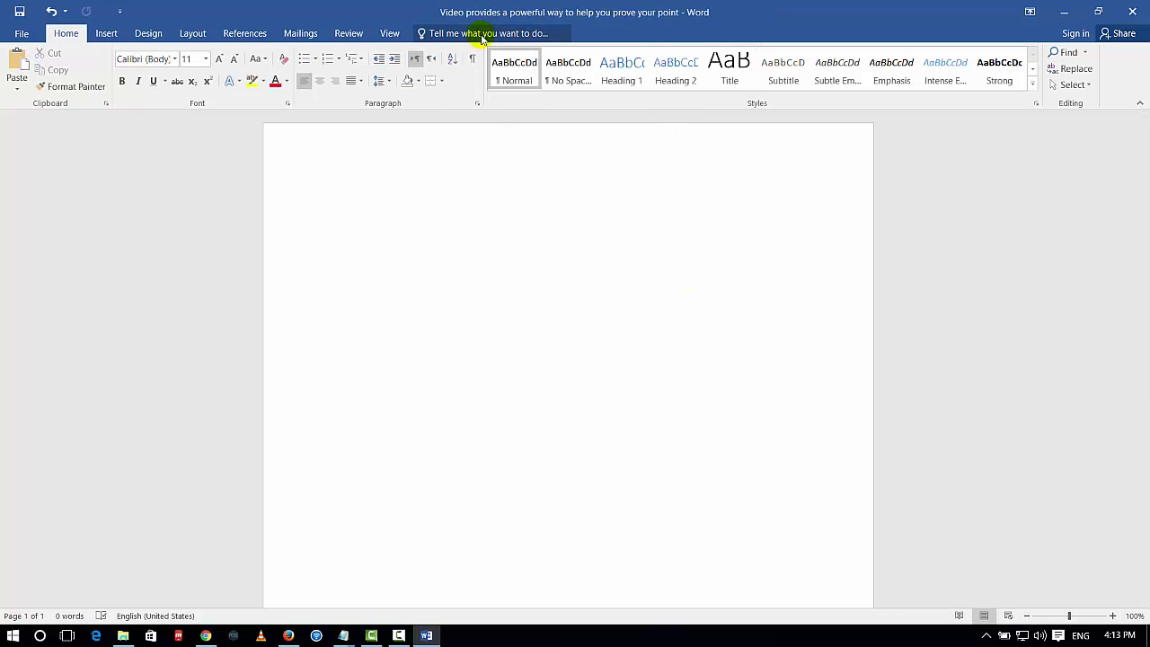
pyautogui.click(481, 33)
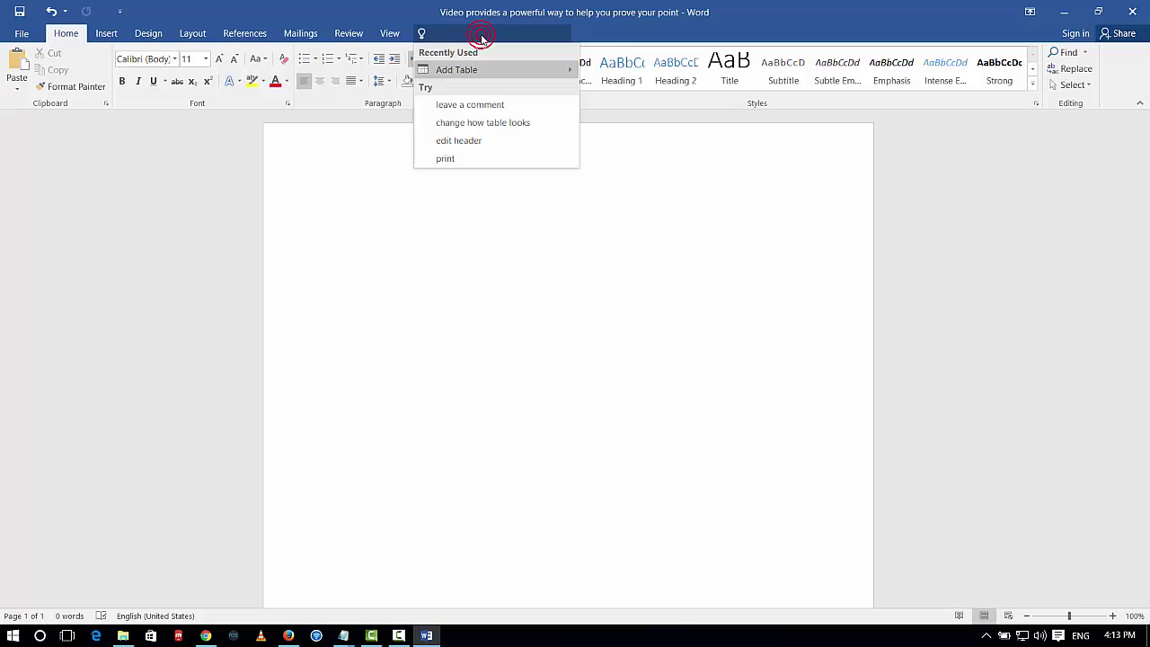
pyautogui.write('pic')
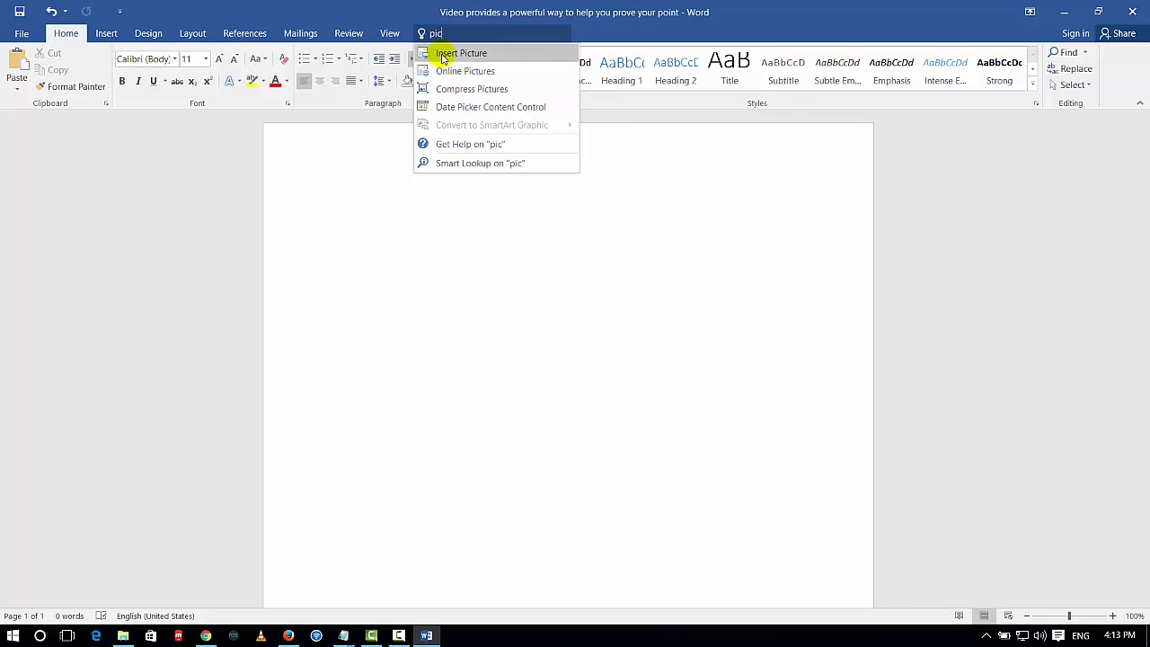
pyautogui.click(440, 54)
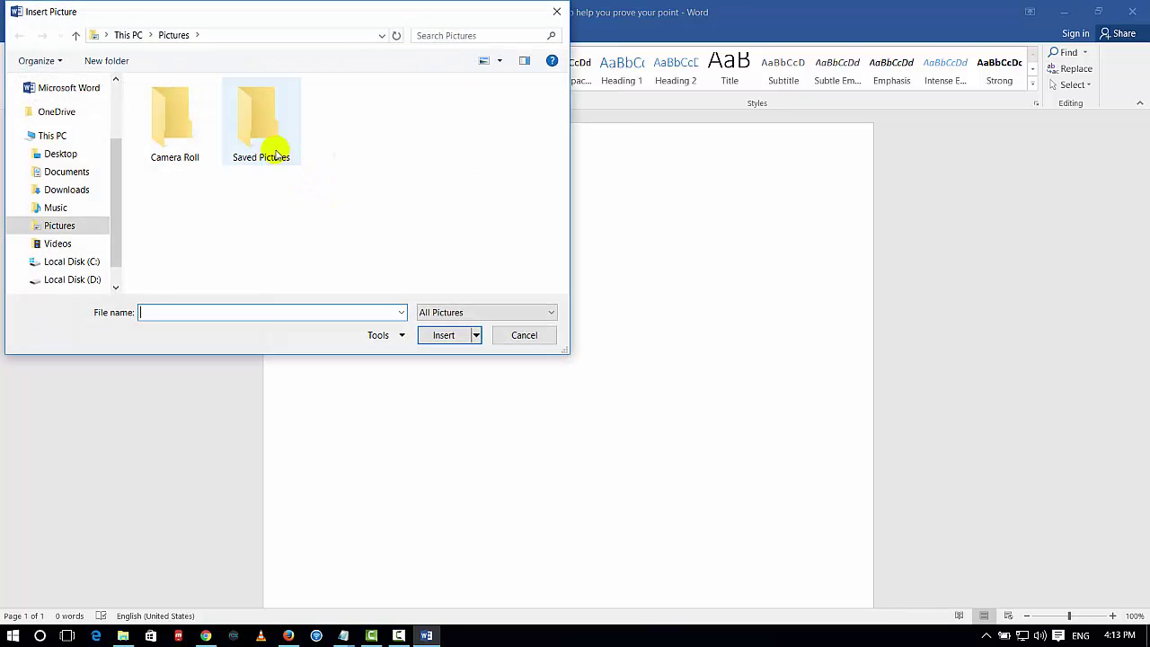
pyautogui.click(525, 334)
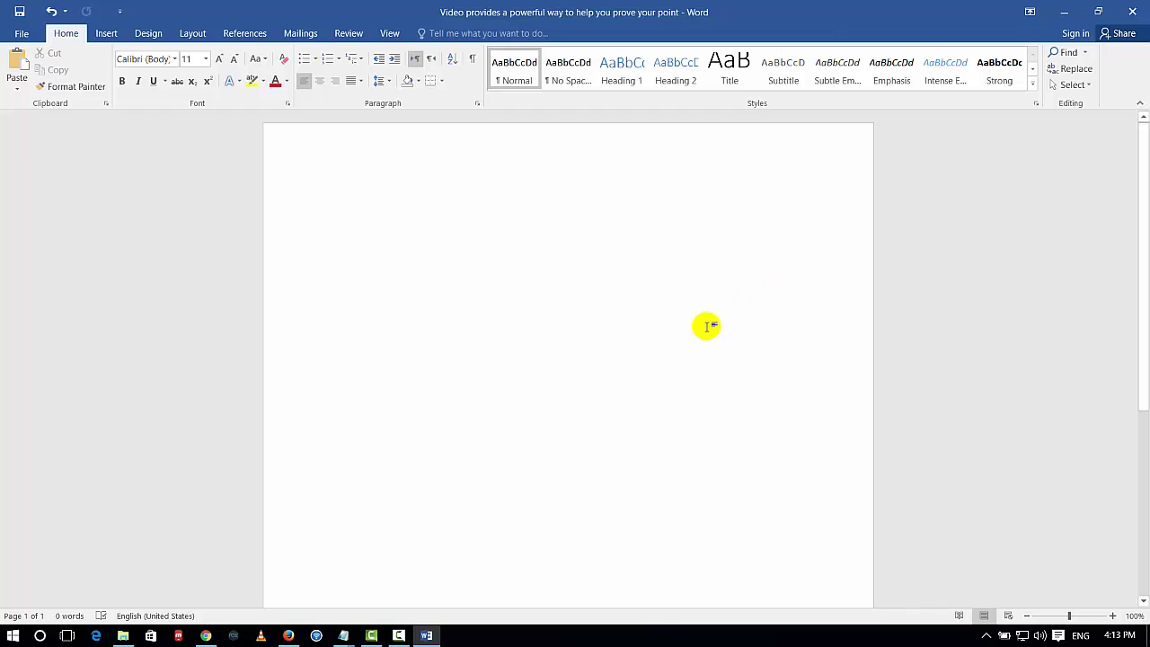
# Generate five =rand() paragraphs, remove the third paragraph's last sentence, and select 'on another'
pyautogui.write('=rand()')
pyautogui.press('Return')
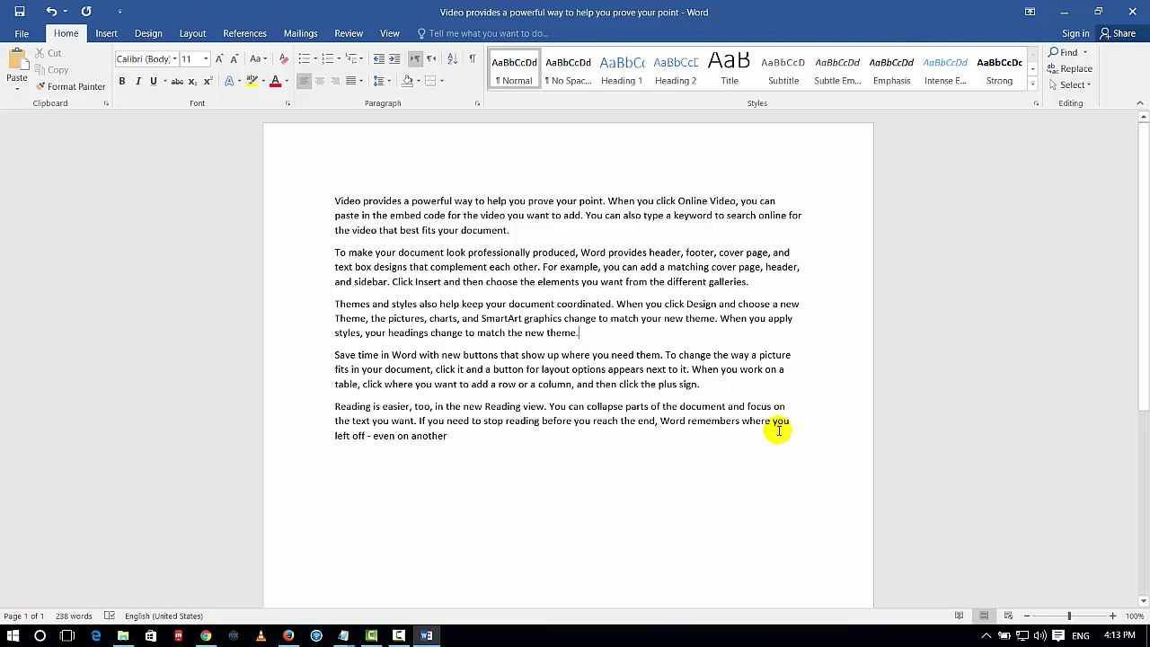
pyautogui.press('BackSpace')
pyautogui.press('BackSpace')
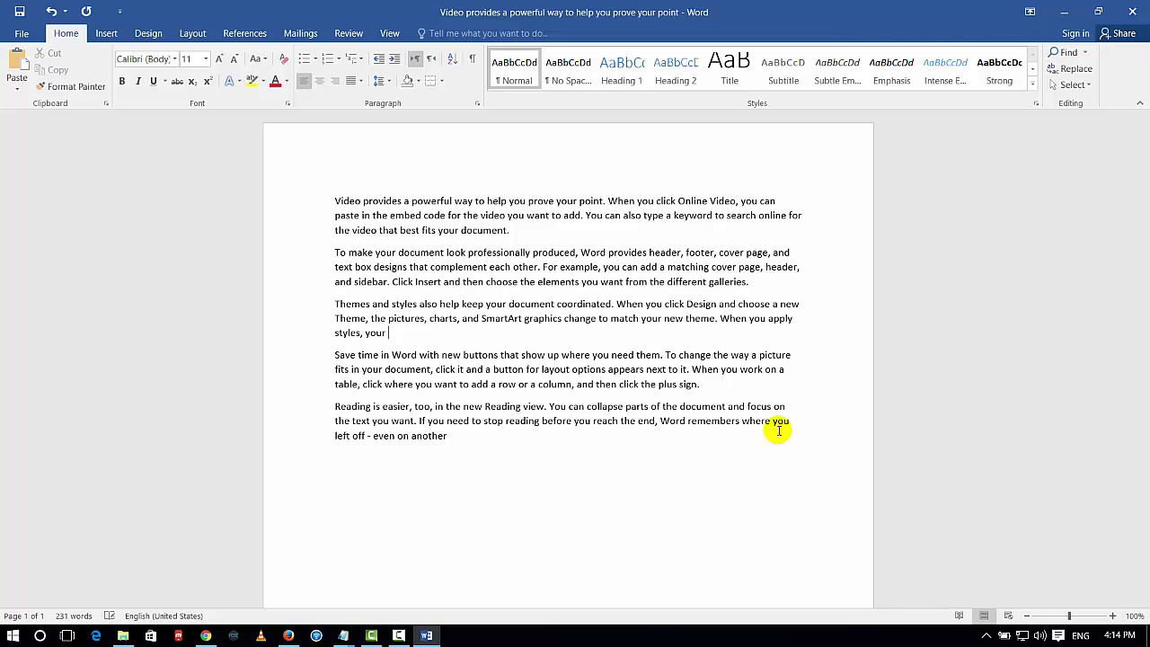
pyautogui.press('BackSpace')
pyautogui.press('BackSpace')
pyautogui.press('BackSpace')
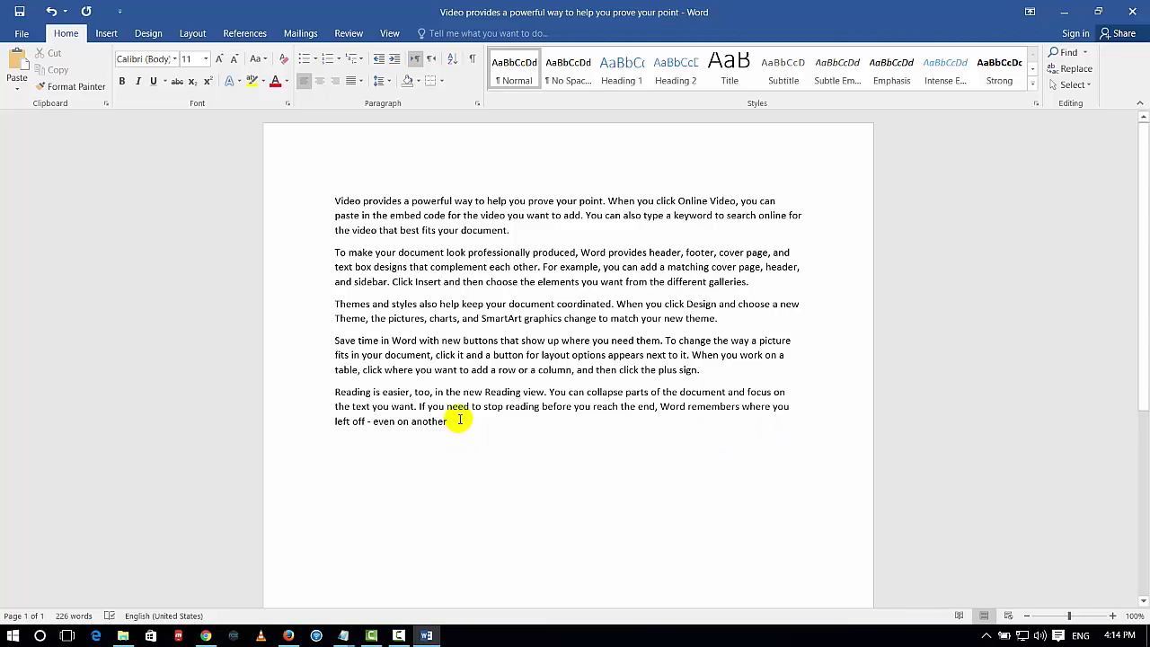
pyautogui.hotkey('ctrl', 'shift', 'Left')
pyautogui.hotkey('ctrl', 'shift', 'Left')
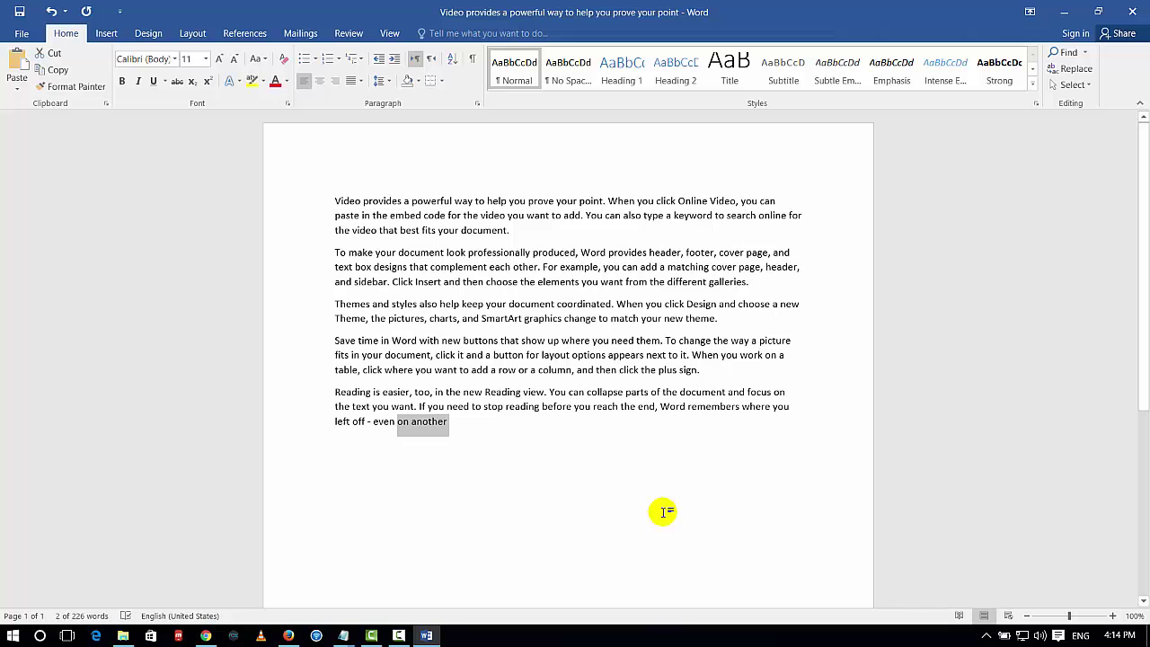
pyautogui.hotkey('ctrl', 'k')
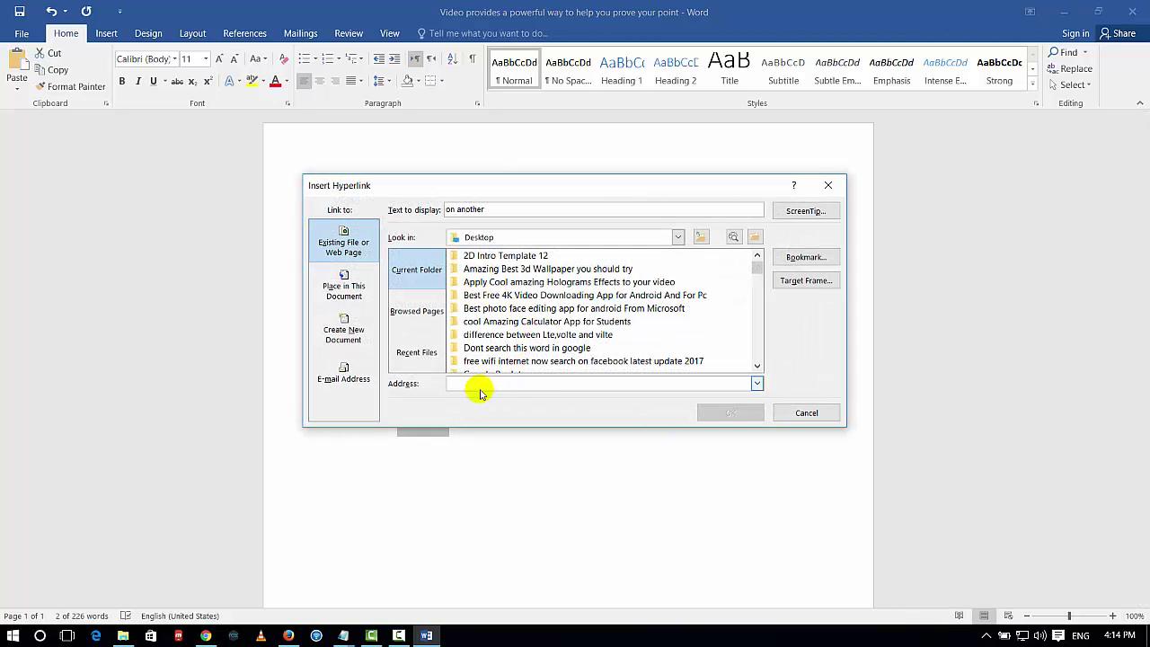
# Link 'on another' to the YouTube channel web address entered in the Address field
pyautogui.write('www.youtube.com/hafiztime')
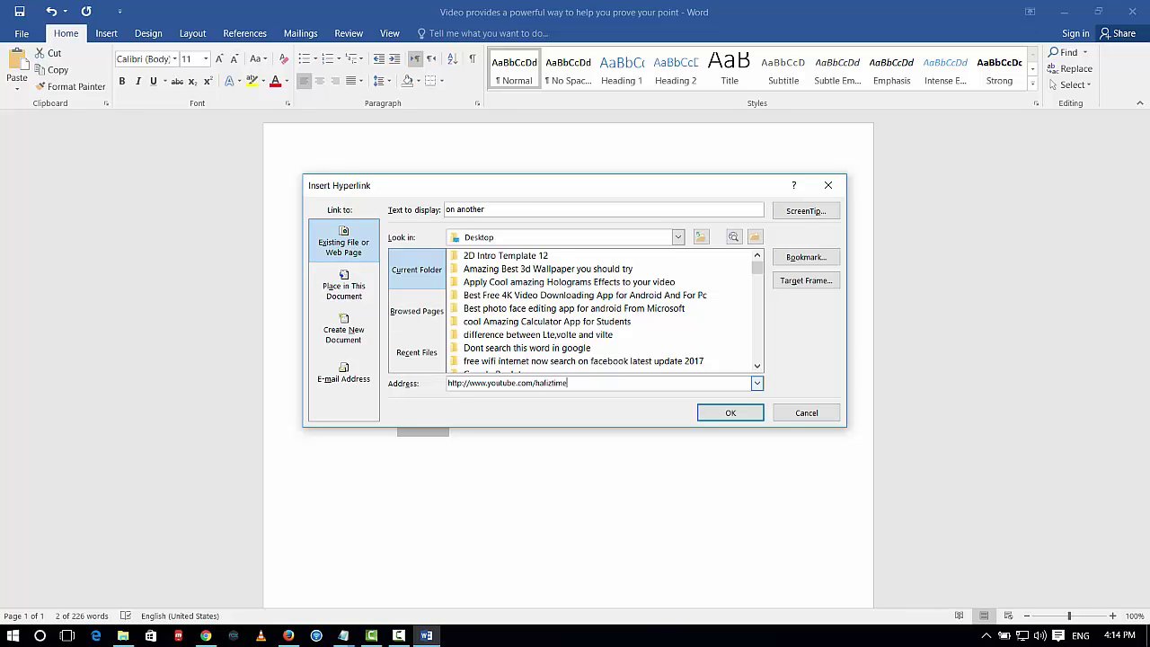
pyautogui.press('Return')
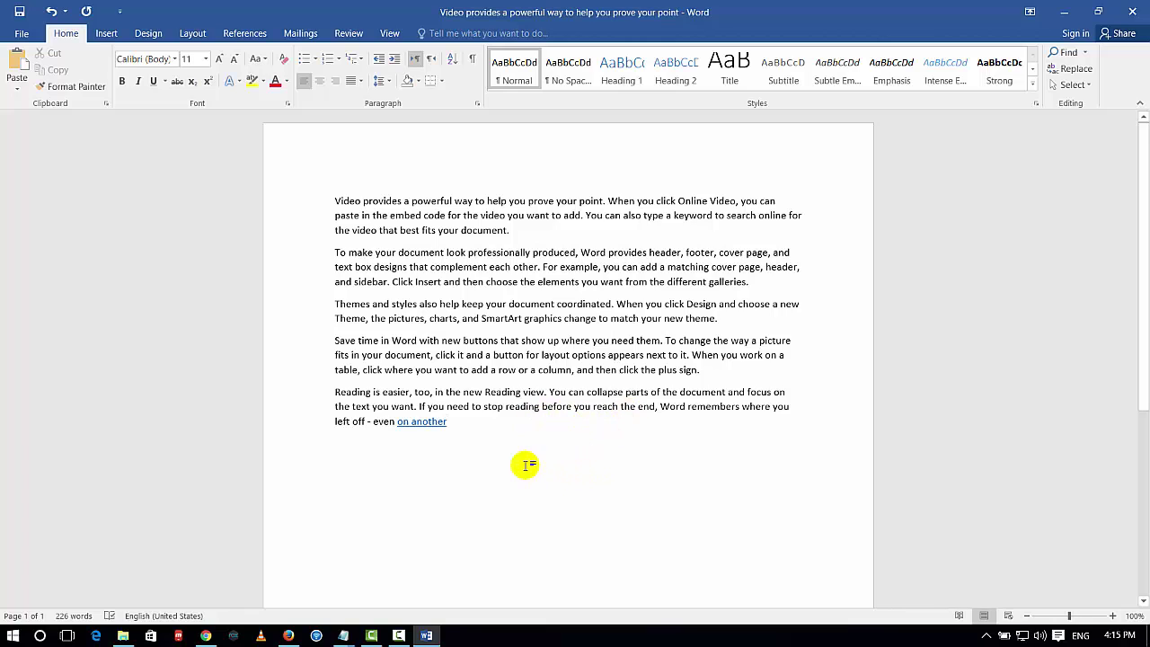
# Make the whole first paragraph bold, italic and red
pyautogui.tripleClick(335, 200)
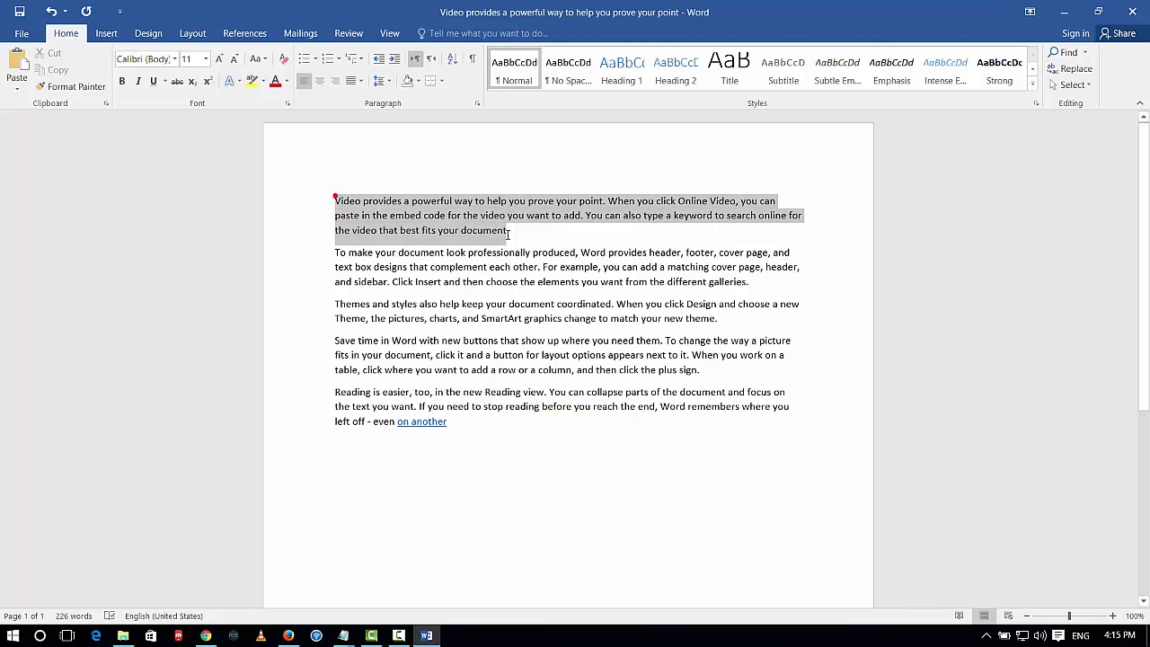
pyautogui.click(137, 82)
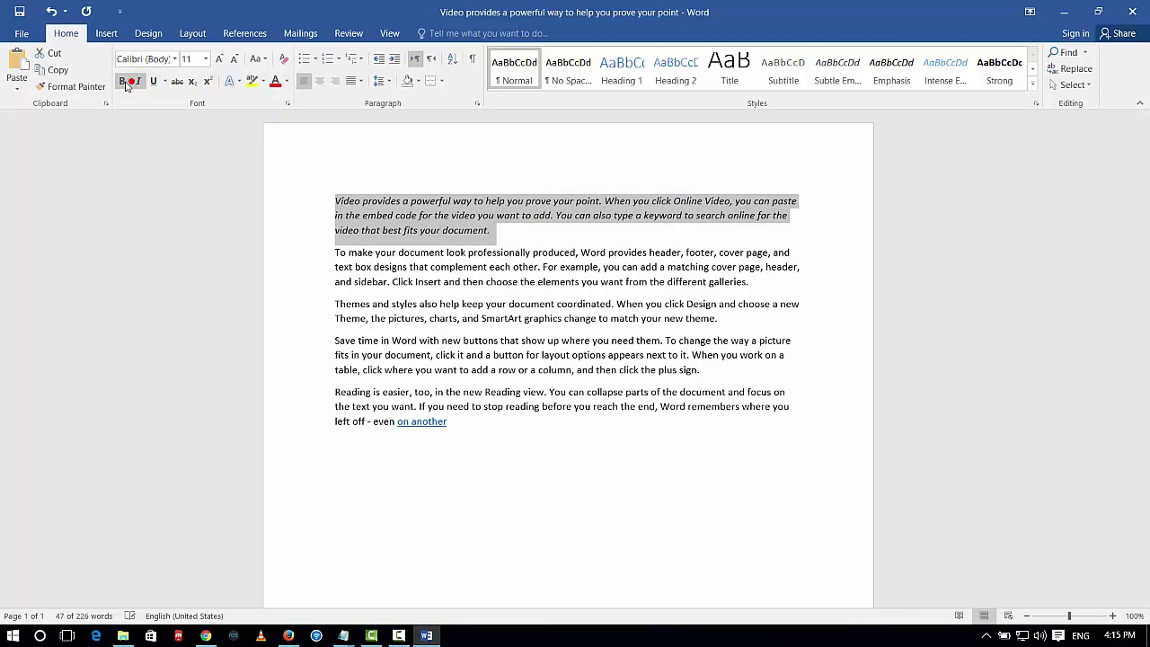
pyautogui.click(123, 81)
pyautogui.click(275, 81)
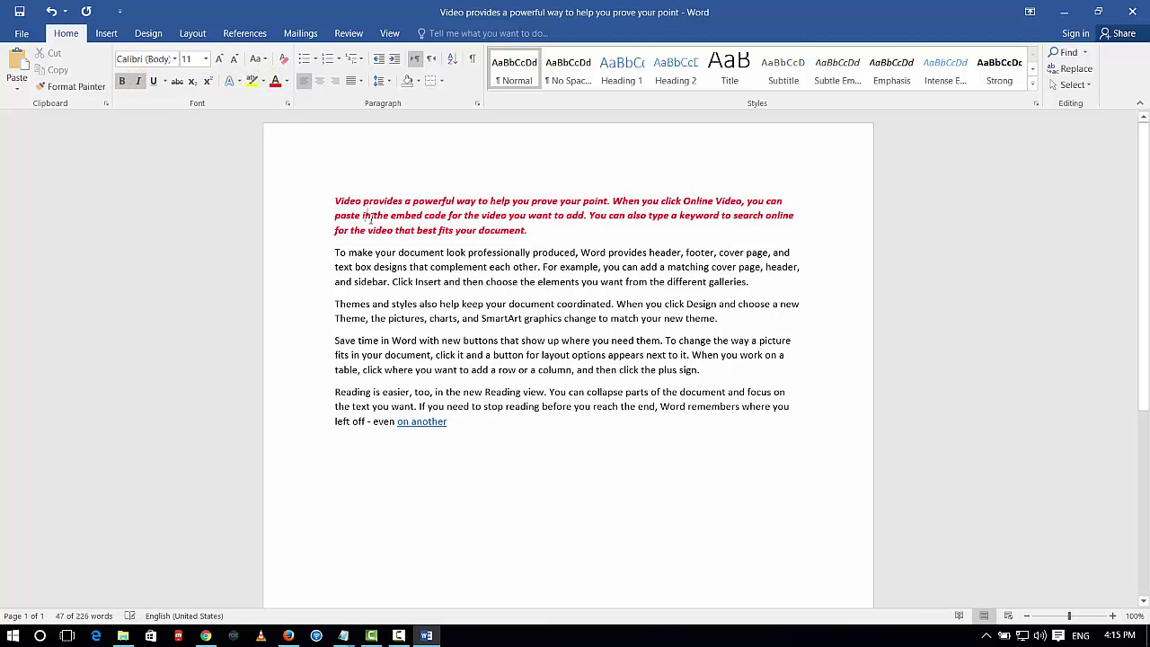
pyautogui.click(329, 201)
# Try a few text selections, then reselect the whole red first paragraph
pyautogui.click(432, 220)
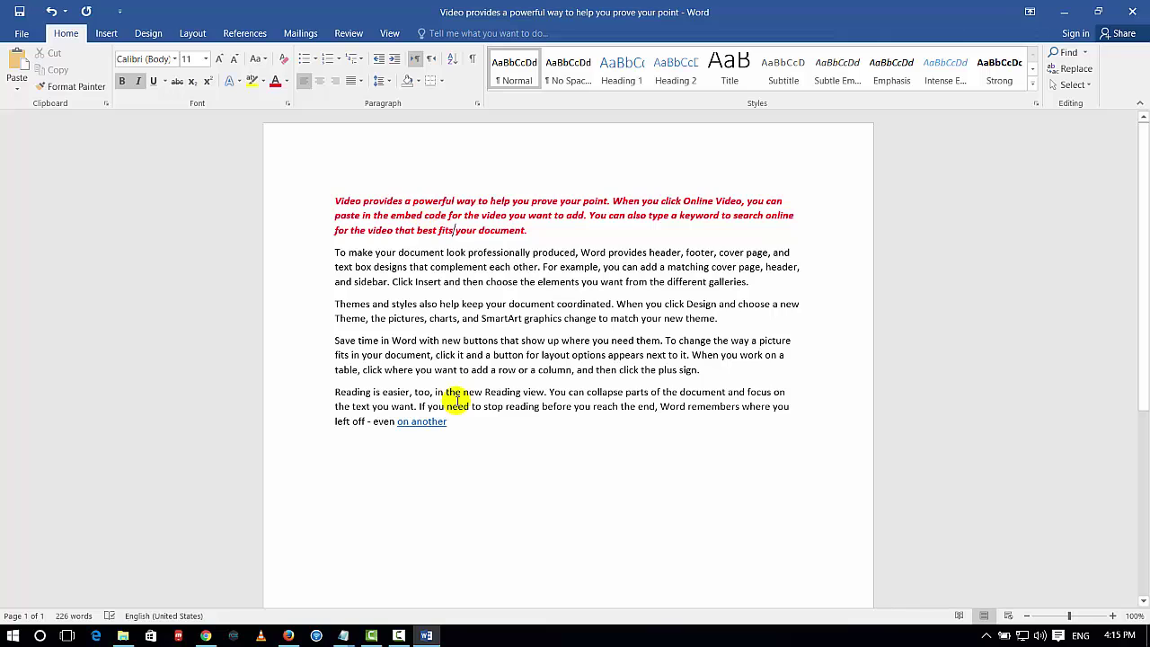
pyautogui.moveTo(335, 341); pyautogui.dragTo(416, 356)
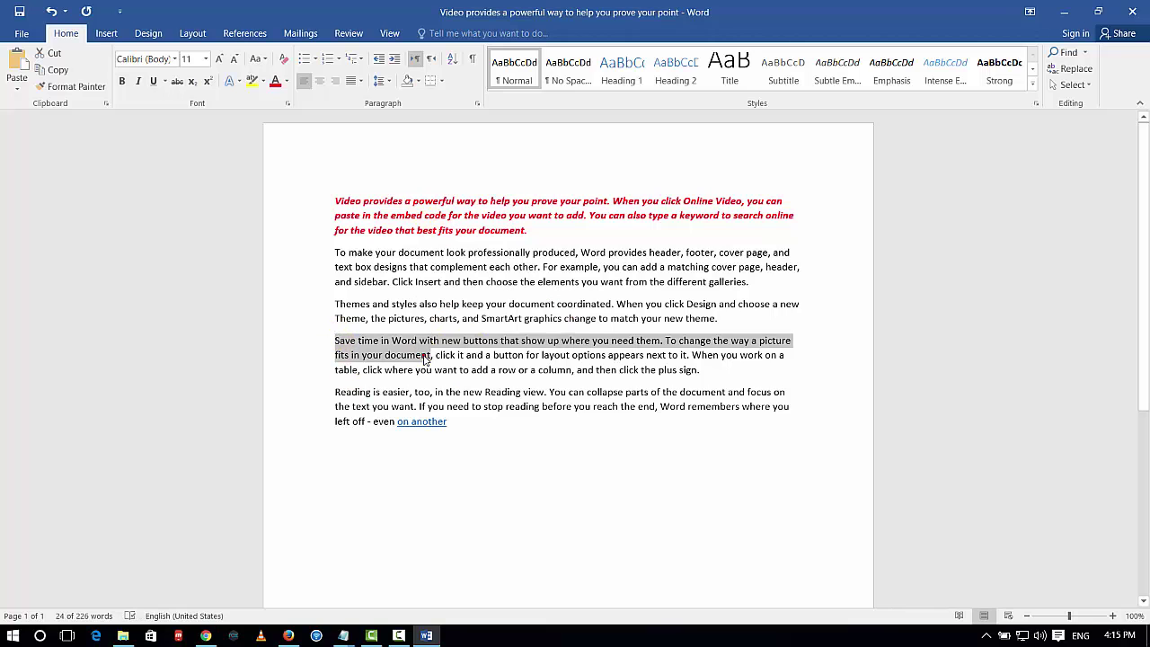
pyautogui.click(417, 356)
pyautogui.moveTo(336, 341); pyautogui.dragTo(394, 359)
pyautogui.moveTo(666, 391); pyautogui.dragTo(719, 412)
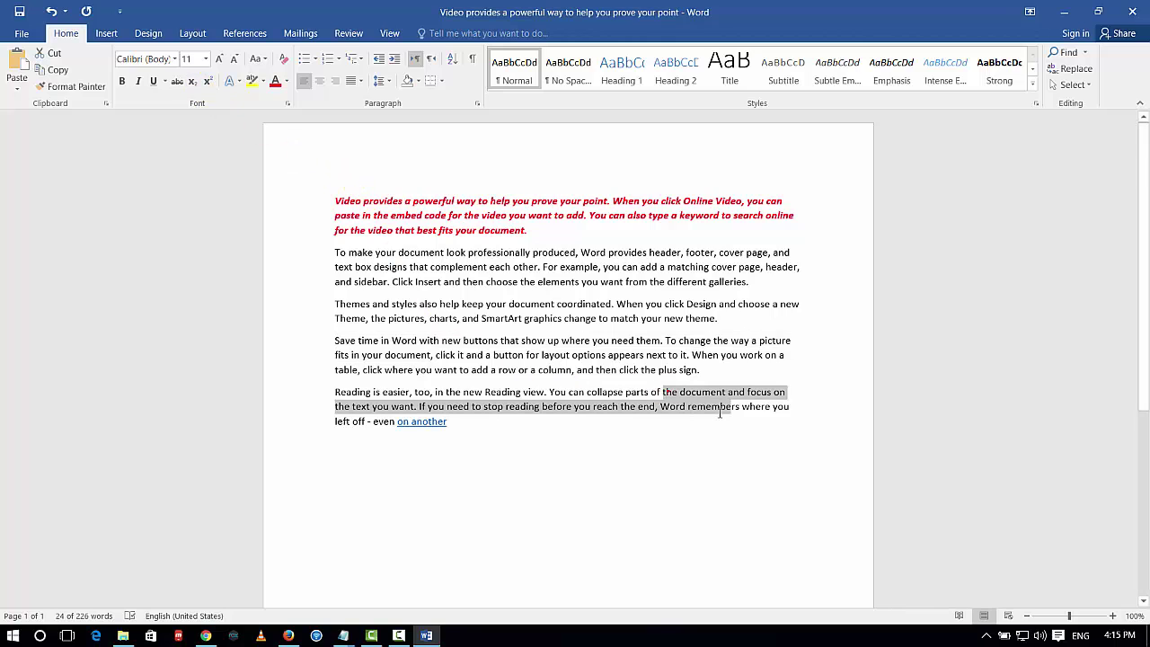
pyautogui.click(629, 393)
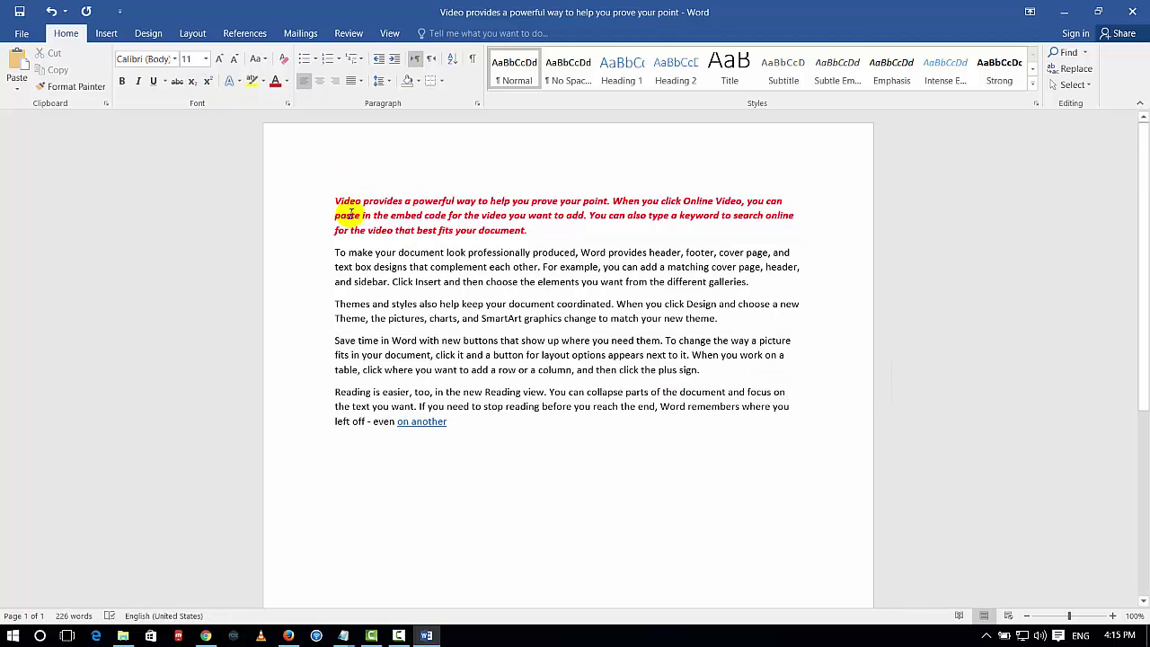
pyautogui.moveTo(335, 200); pyautogui.dragTo(530, 231)
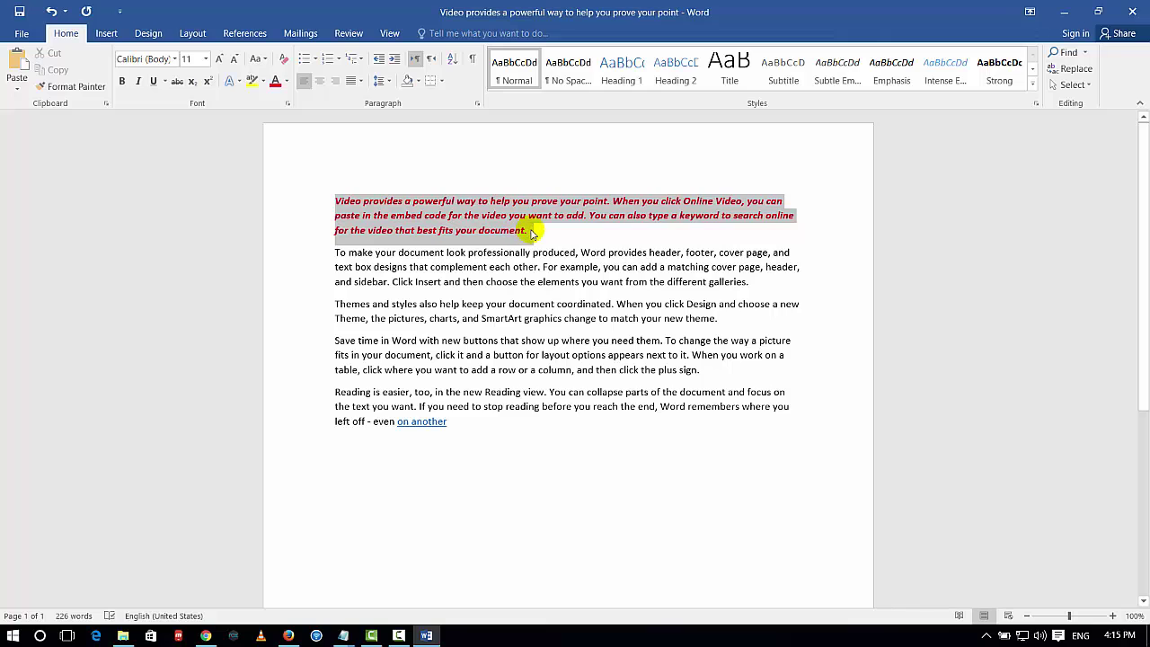
# Format-paint the red bold italic style onto Themes and styles, the Save time paragraph and 'Reading'
pyautogui.click(69, 90)
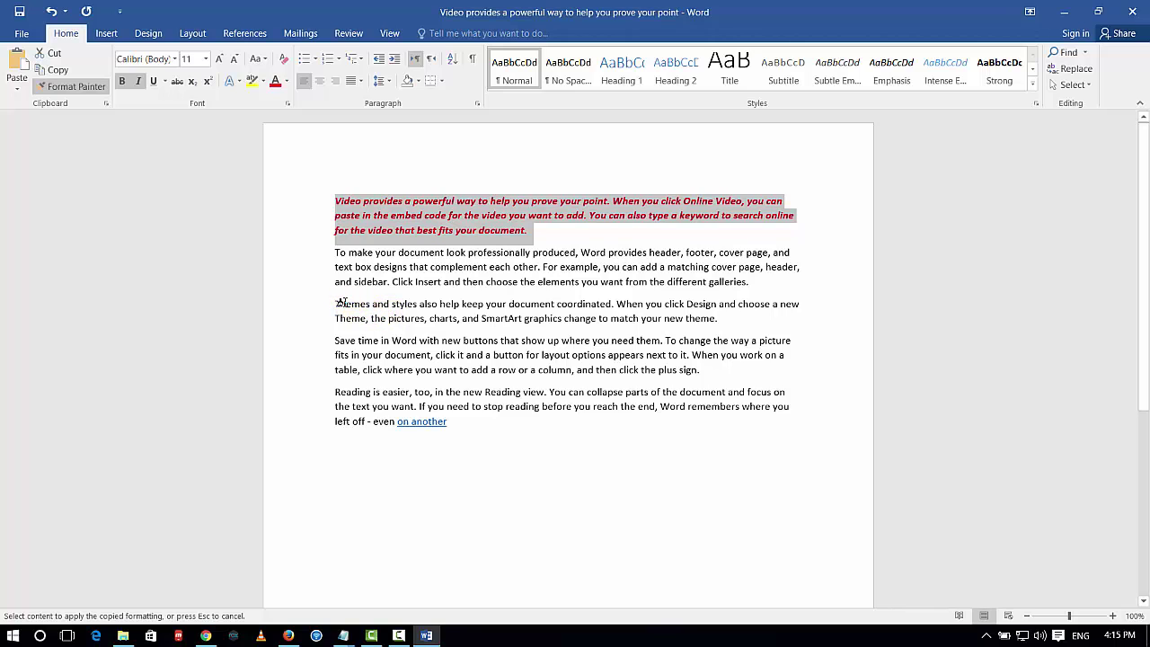
pyautogui.moveTo(336, 306); pyautogui.dragTo(441, 306)
pyautogui.moveTo(510, 306); pyautogui.dragTo(776, 305)
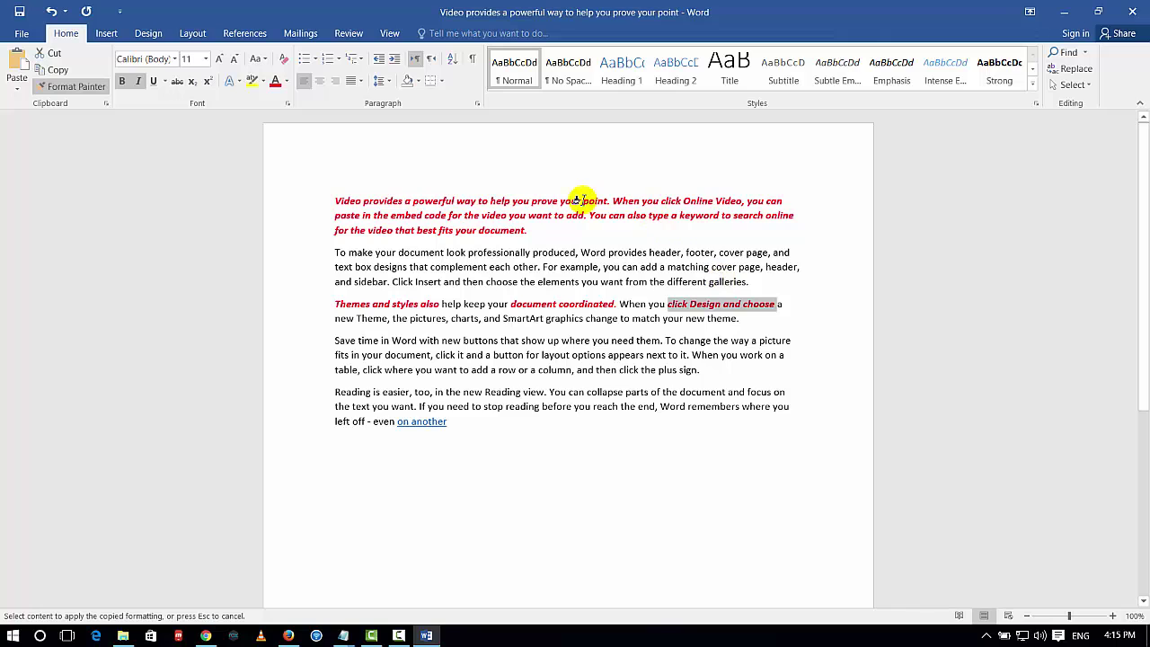
pyautogui.tripleClick(346, 343)
pyautogui.moveTo(342, 342); pyautogui.dragTo(356, 347)
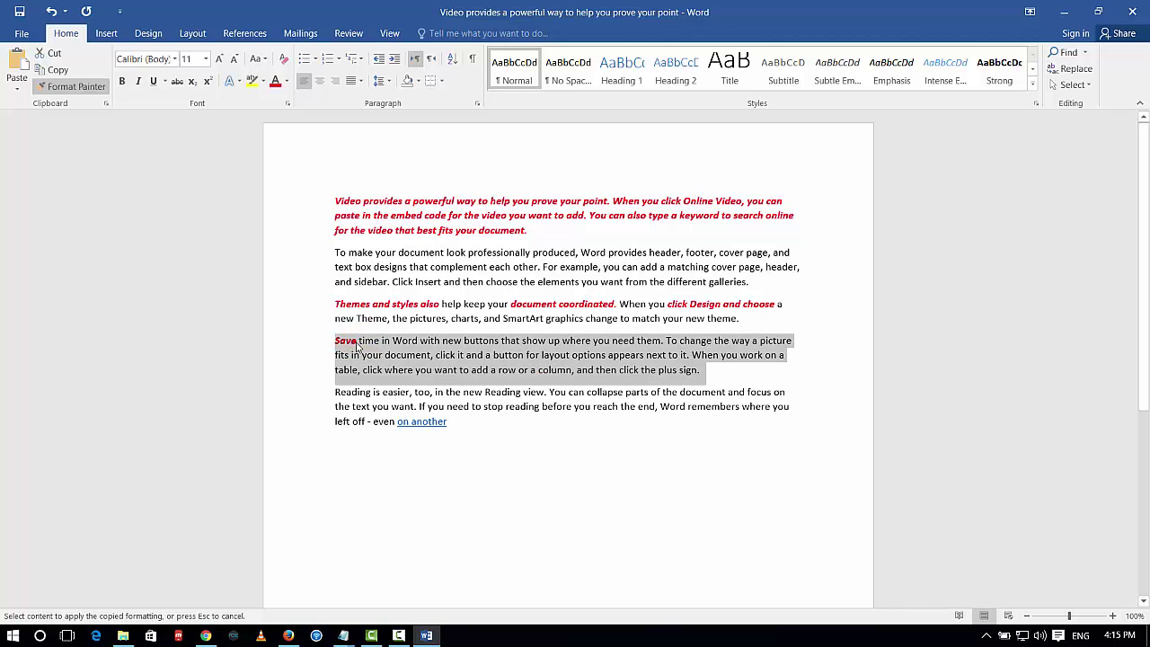
pyautogui.click(432, 349)
pyautogui.click(346, 396)
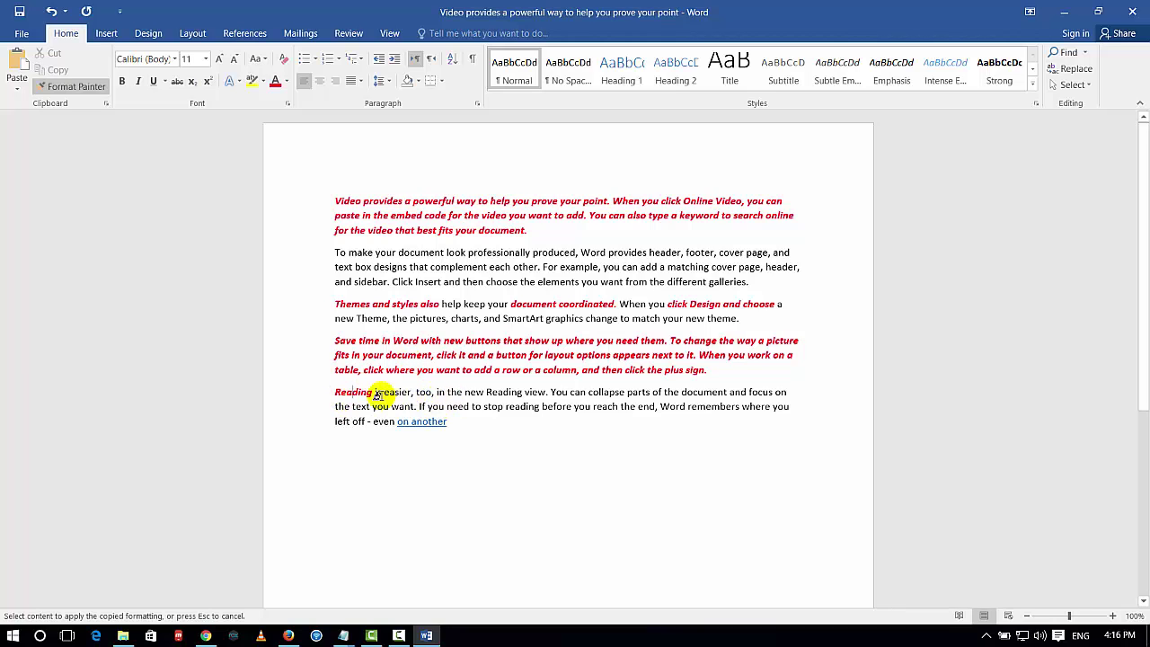
pyautogui.press('Escape')
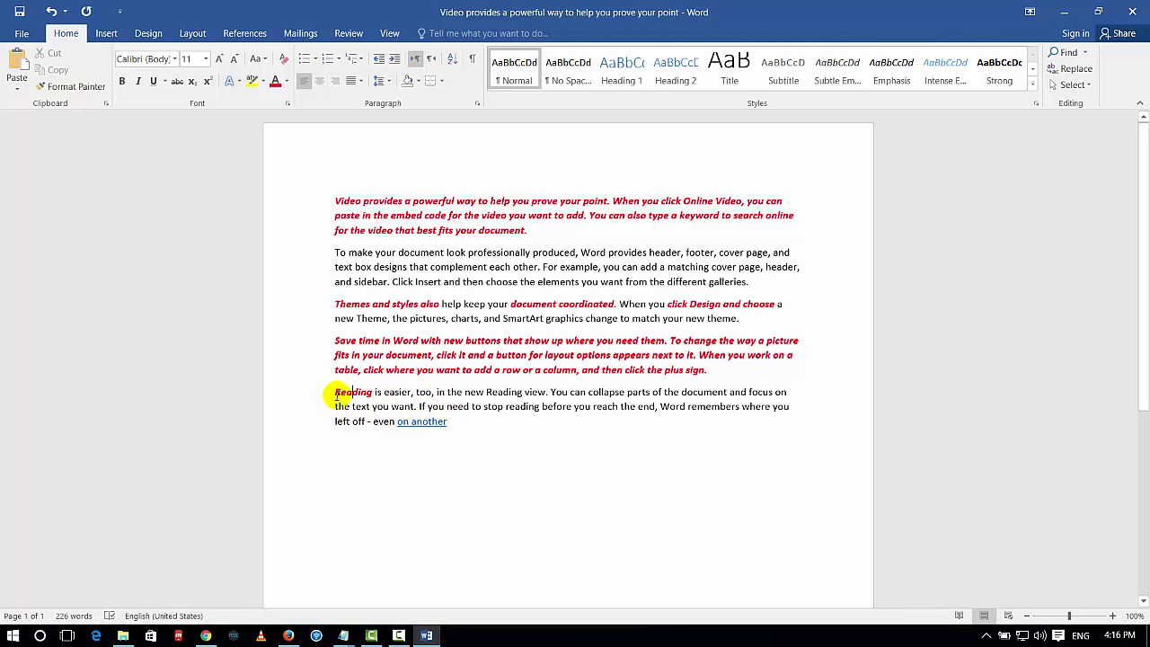
# Try selecting the Save time and To make your document paragraphs
pyautogui.tripleClick(336, 342)
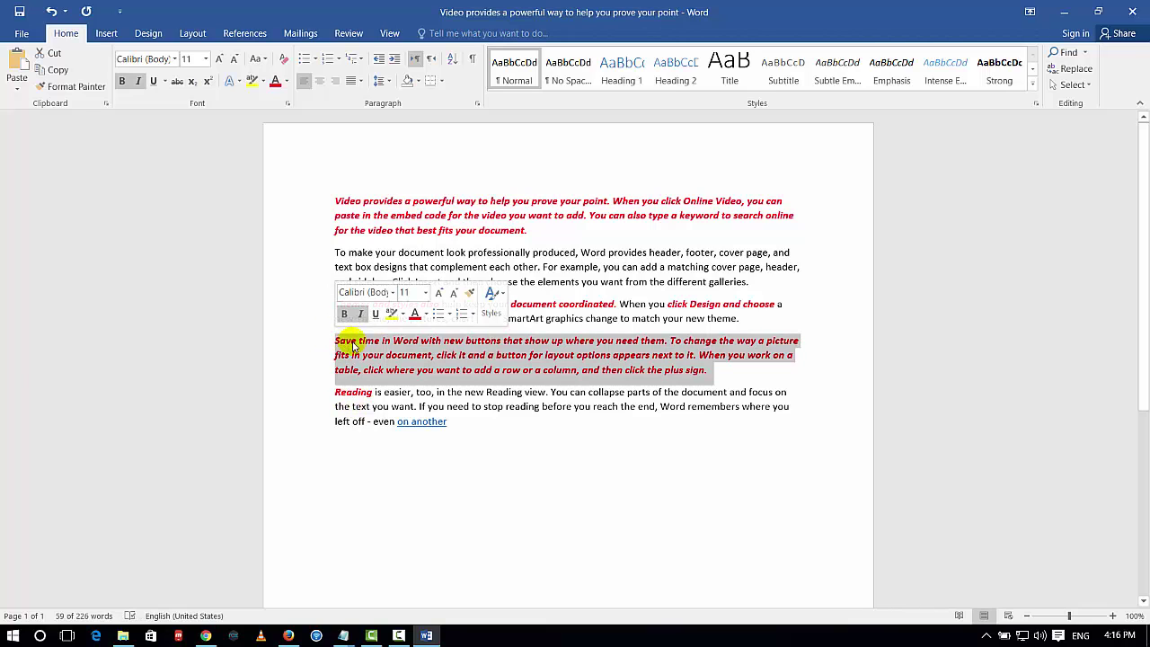
pyautogui.click(387, 353)
pyautogui.click(332, 276)
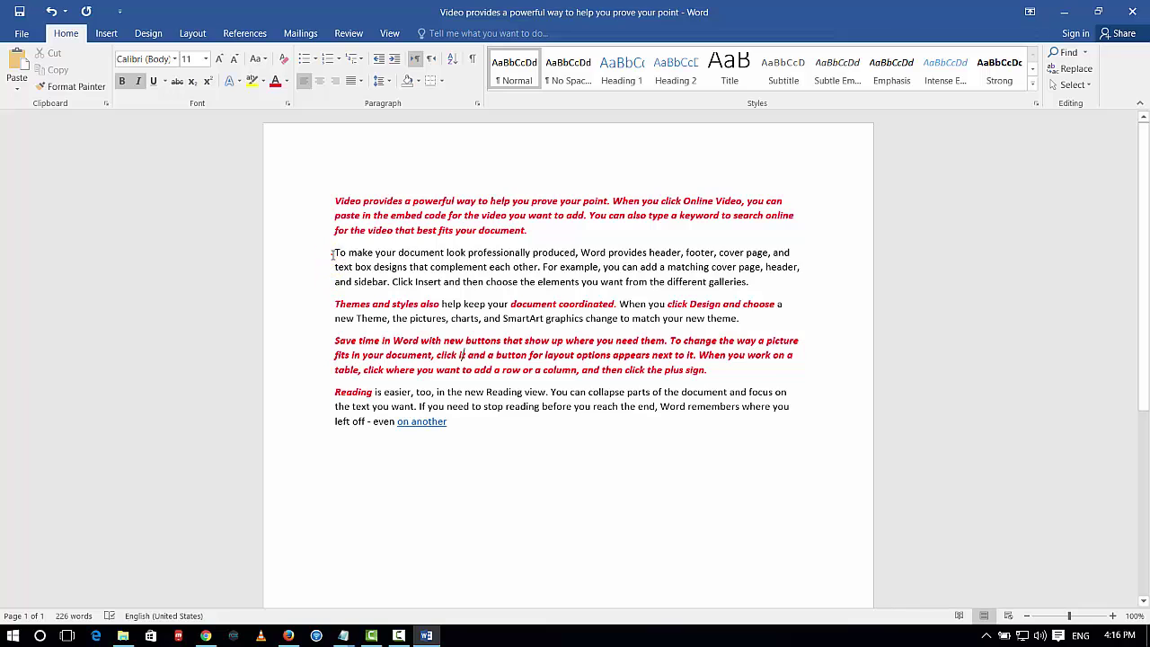
pyautogui.tripleClick(335, 252)
pyautogui.click(360, 274)
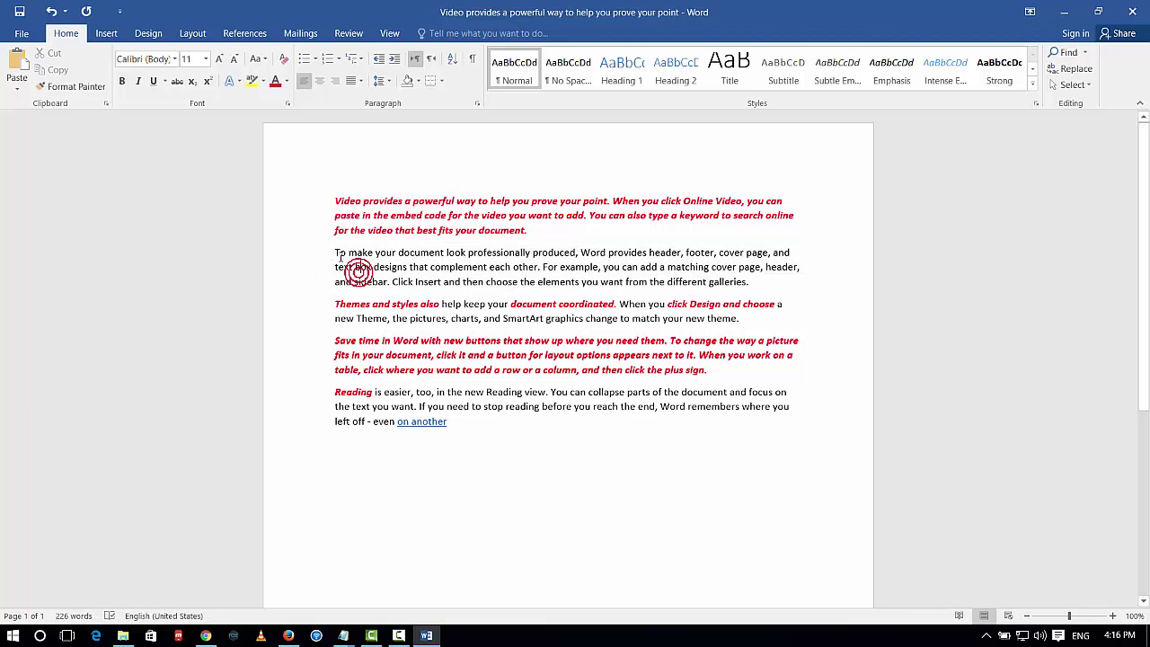
pyautogui.moveTo(335, 253); pyautogui.dragTo(389, 282)
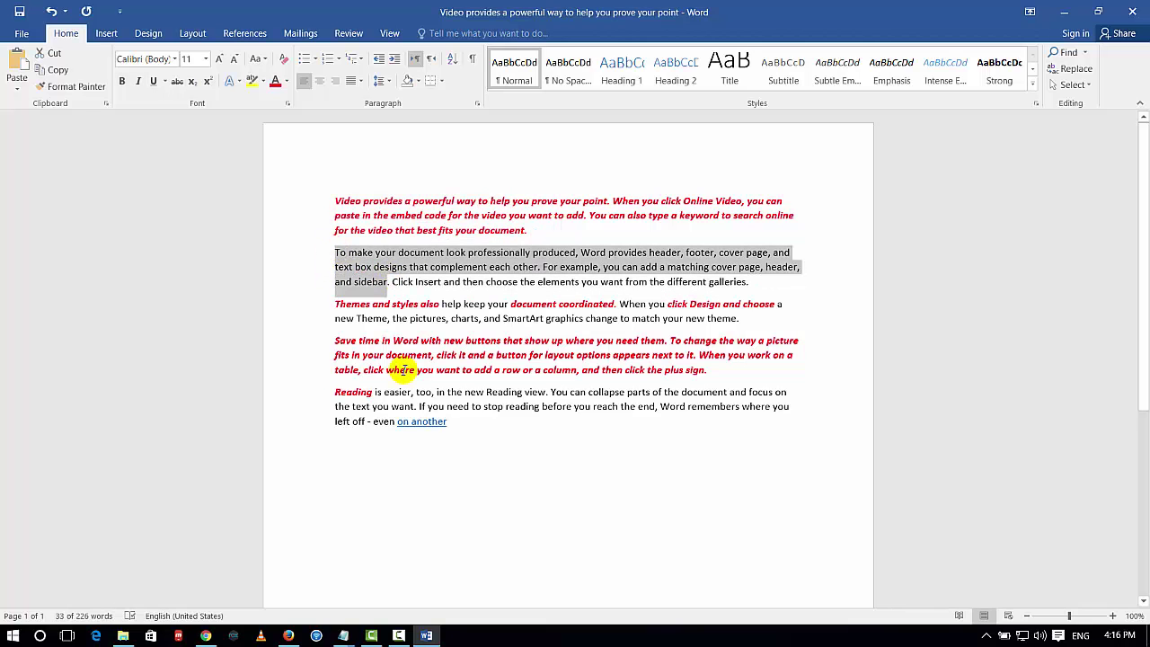
pyautogui.click(346, 270)
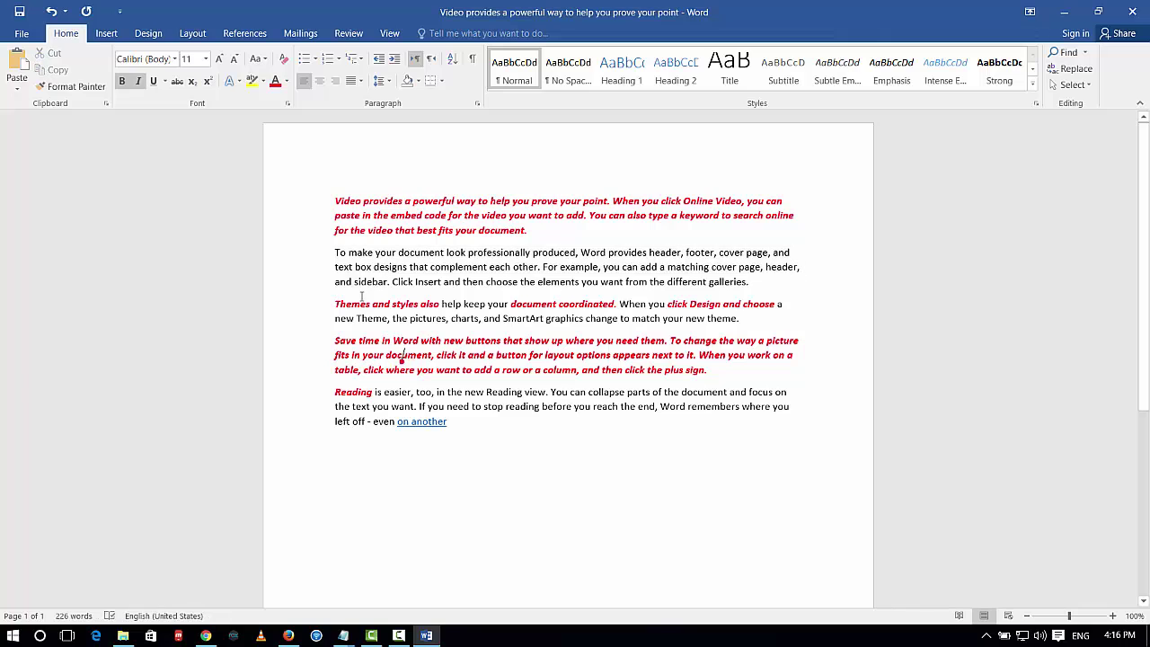
pyautogui.tripleClick(334, 253)
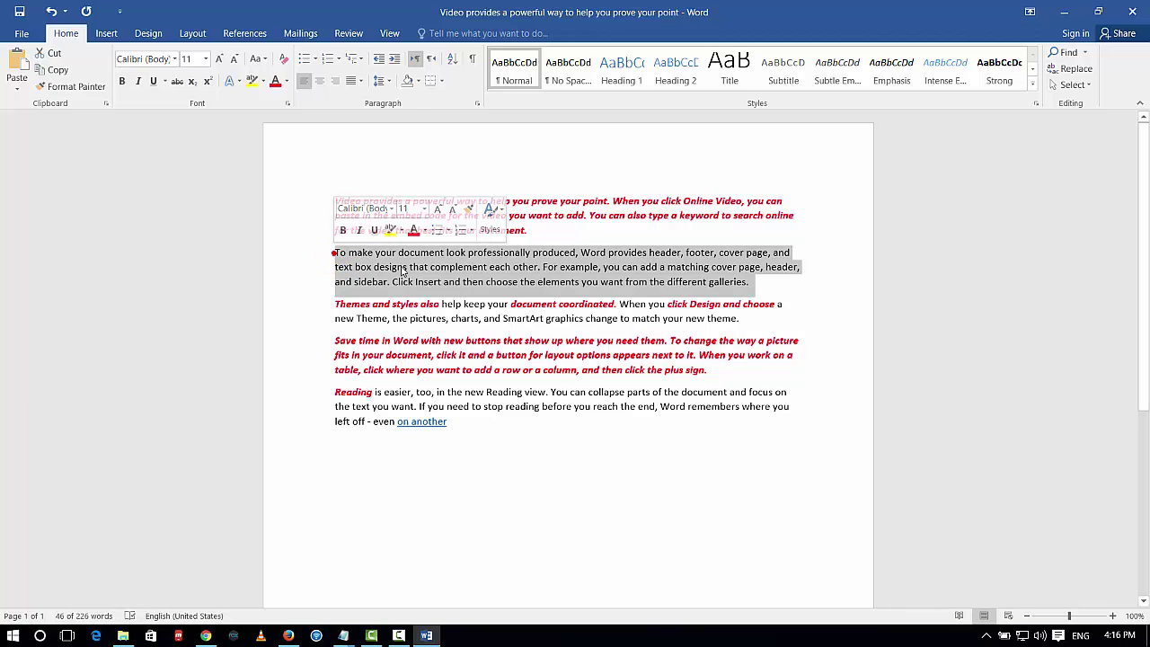
pyautogui.click(739, 537)
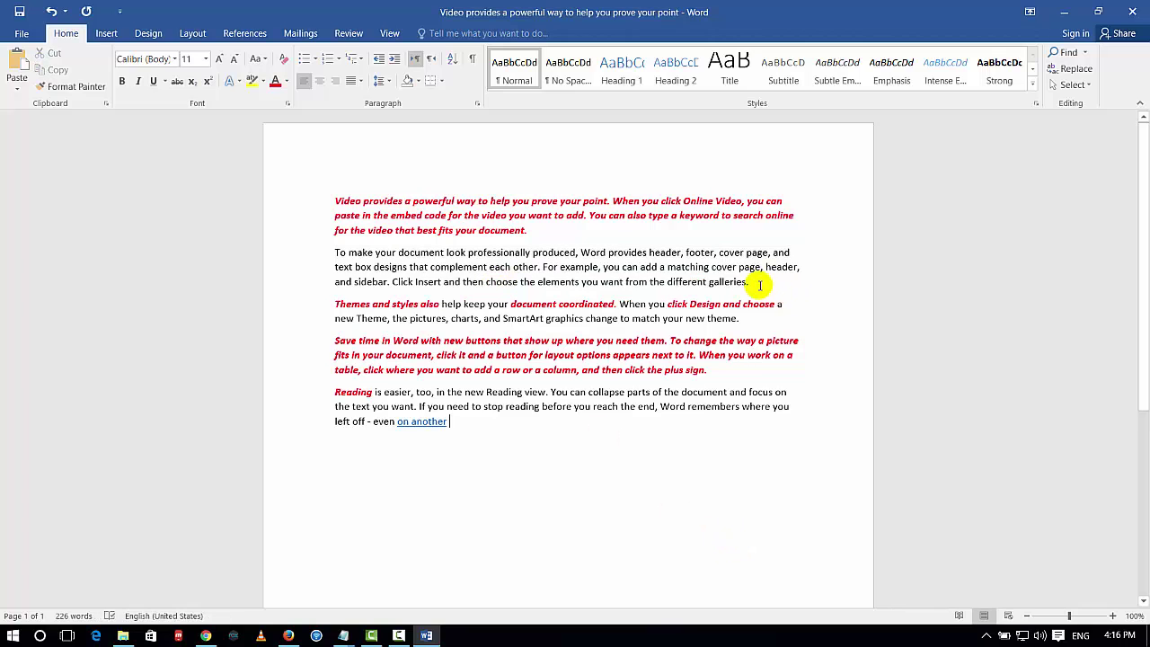
# Convert the first two paragraphs to lowercase by pressing Shift+F3 twice
pyautogui.moveTo(759, 284); pyautogui.dragTo(329, 199)
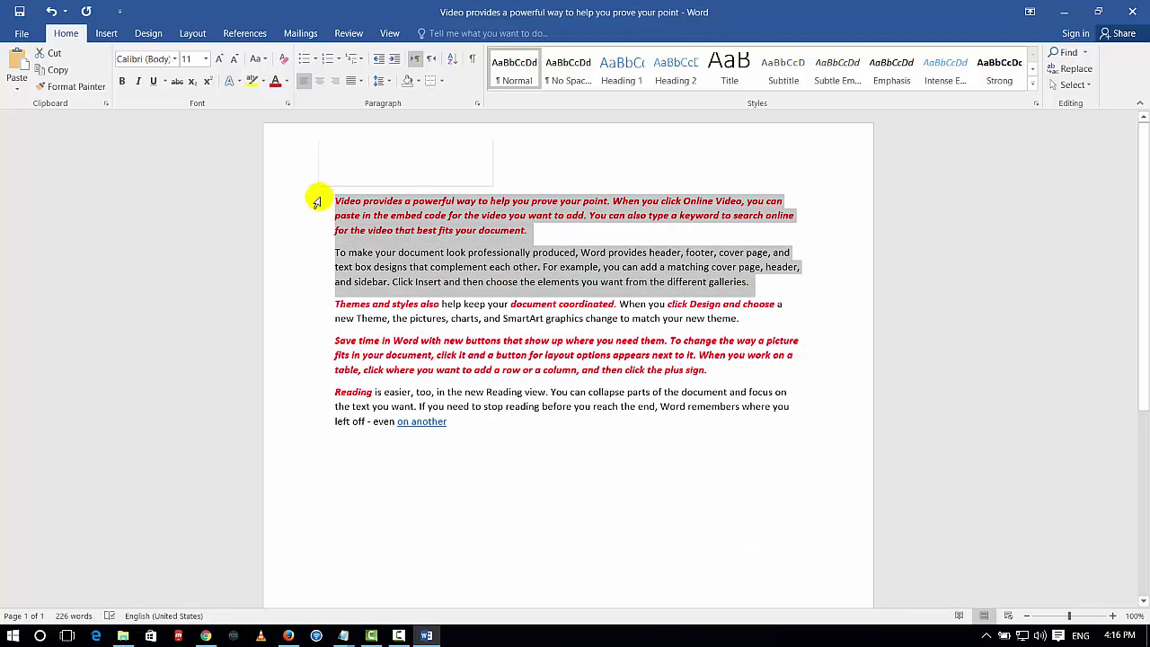
pyautogui.hotkey('shift', 'F3')
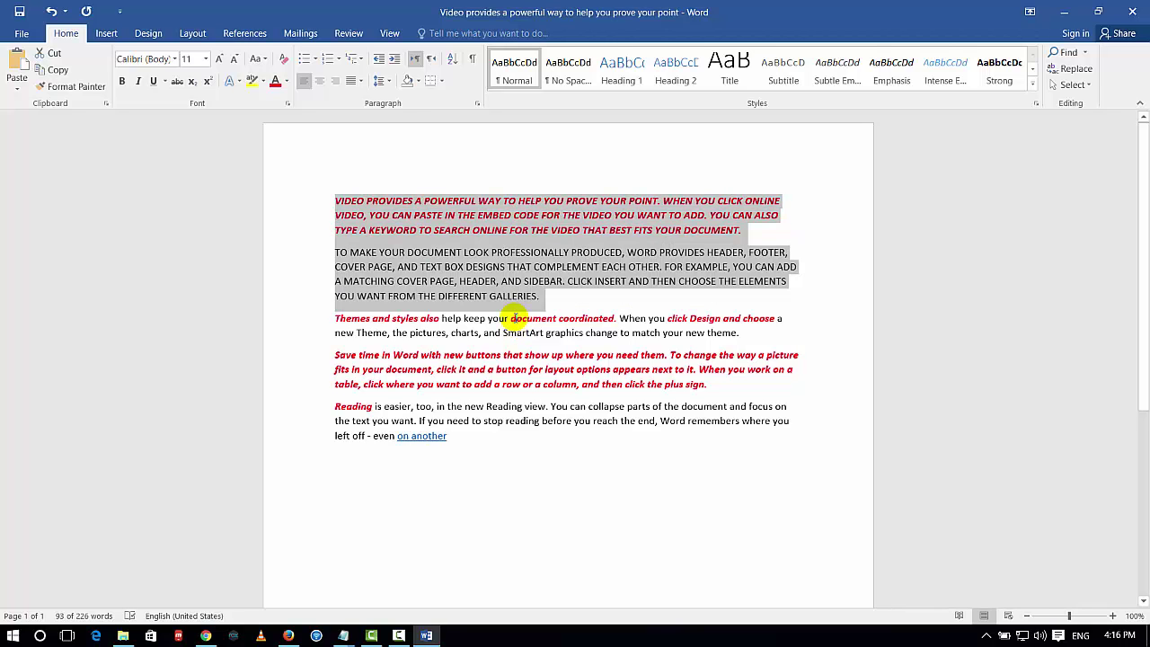
pyautogui.hotkey('shift', 'F3')
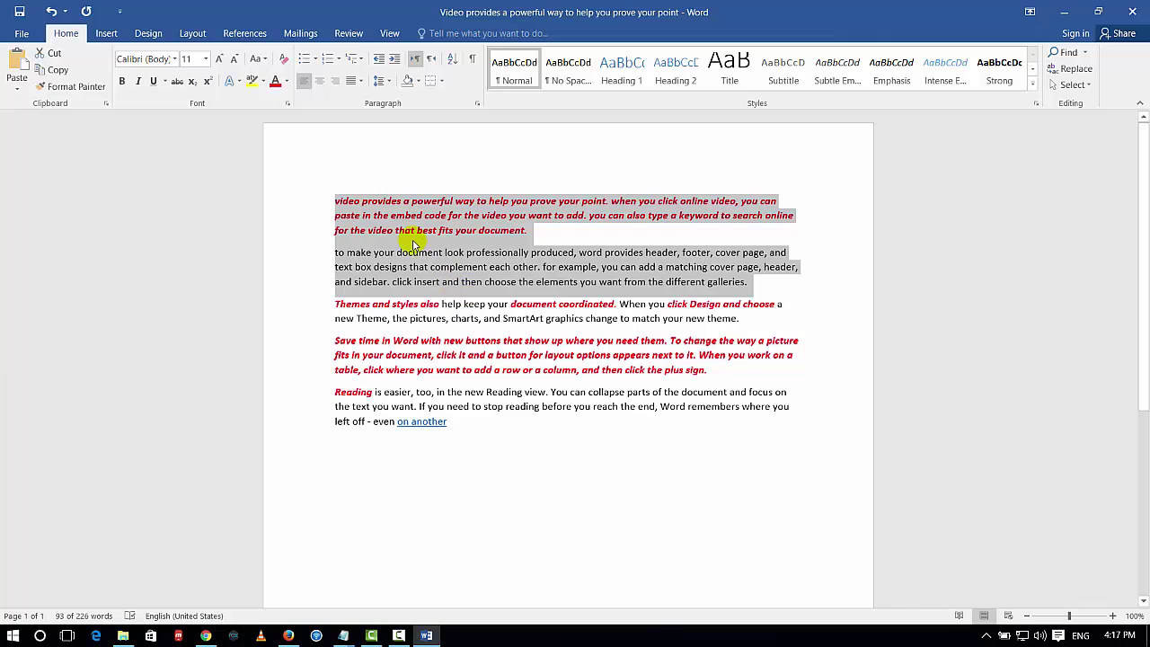
pyautogui.click(474, 466)
# Type sample text 'fdsfsdfds' and 'sdssds' at blank spots on the page
pyautogui.scroll(-1, 513, 480)
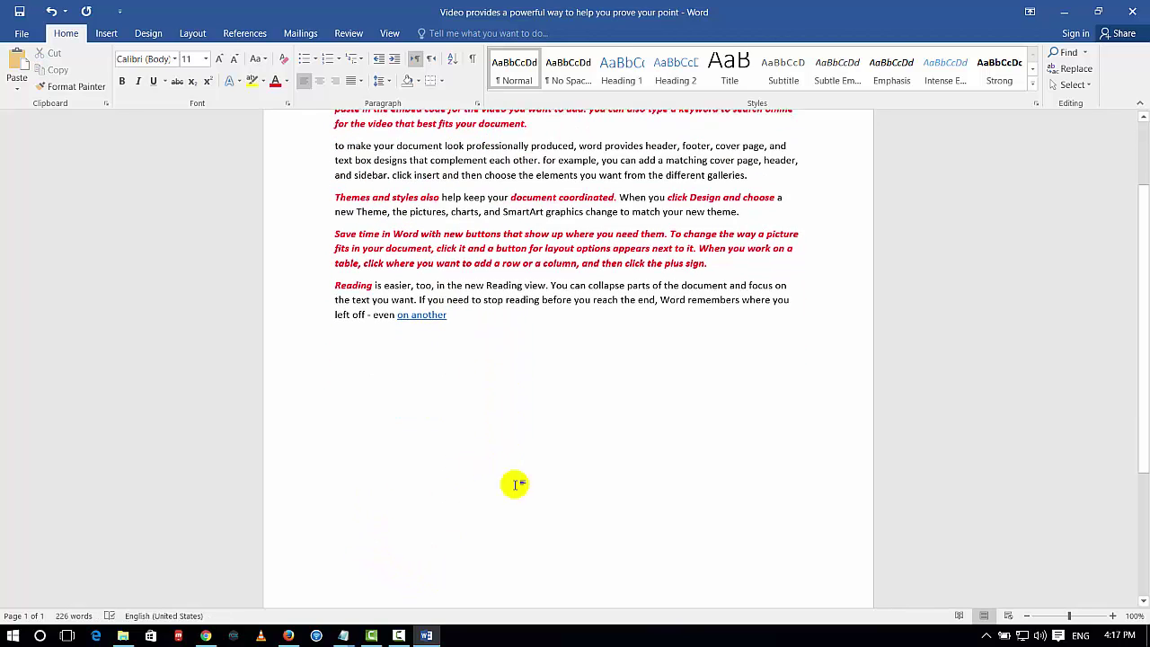
pyautogui.scroll(-1, 635, 521)
pyautogui.scroll(-2, 564, 412)
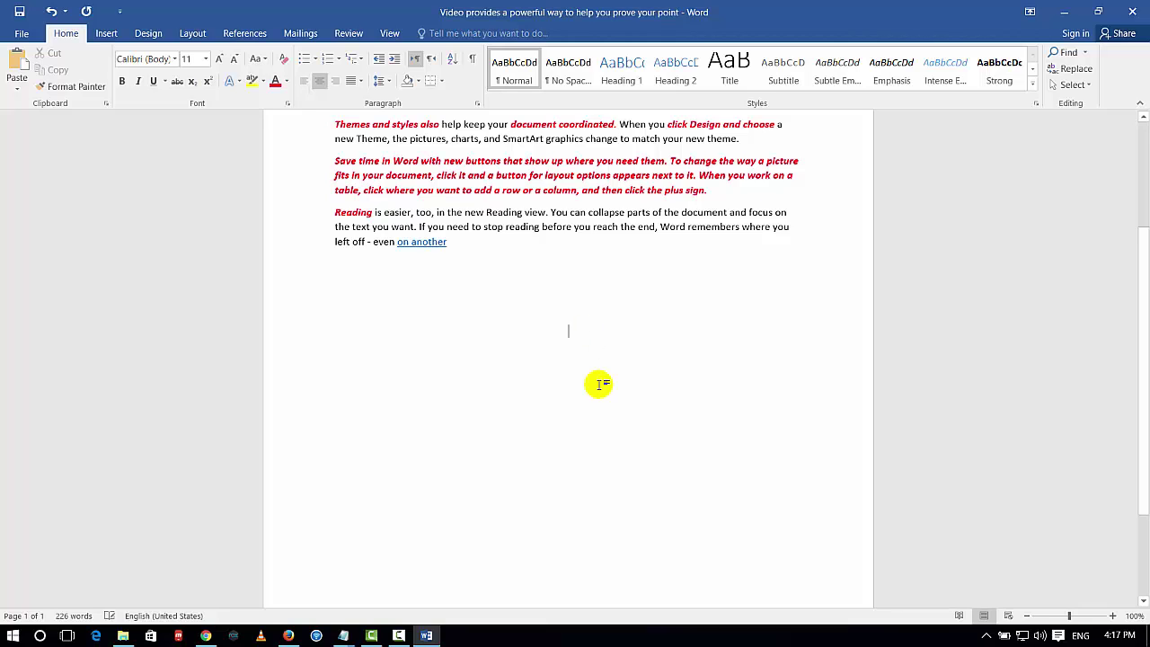
pyautogui.write('fdsfsdfds')
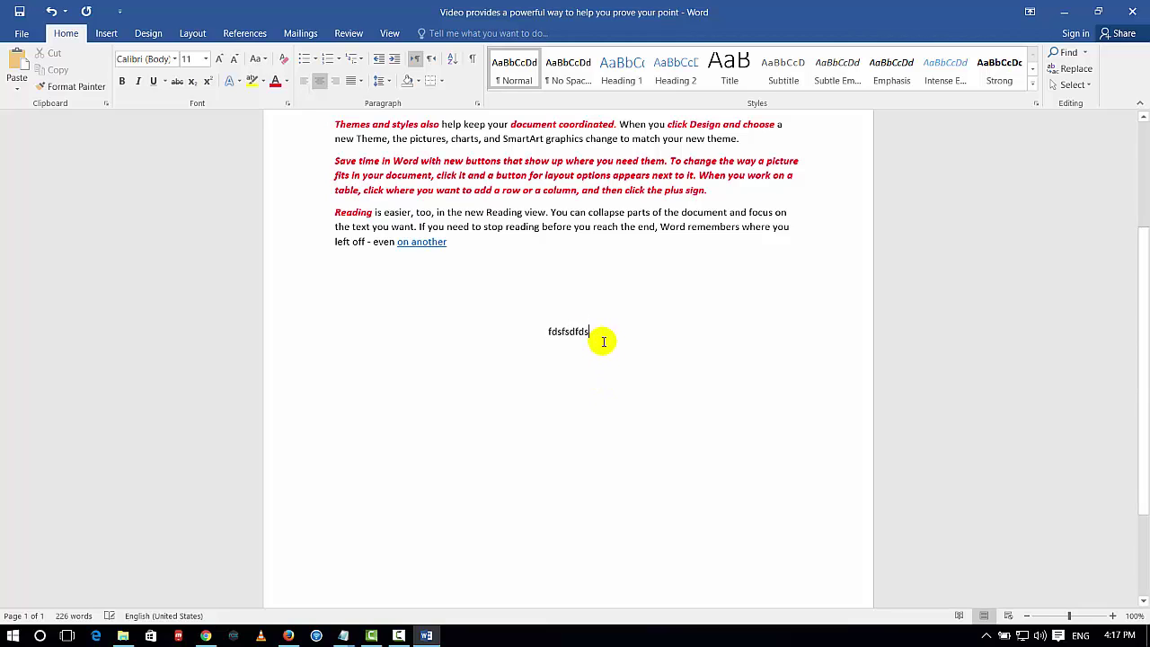
pyautogui.hotkey('shift', 'Home')
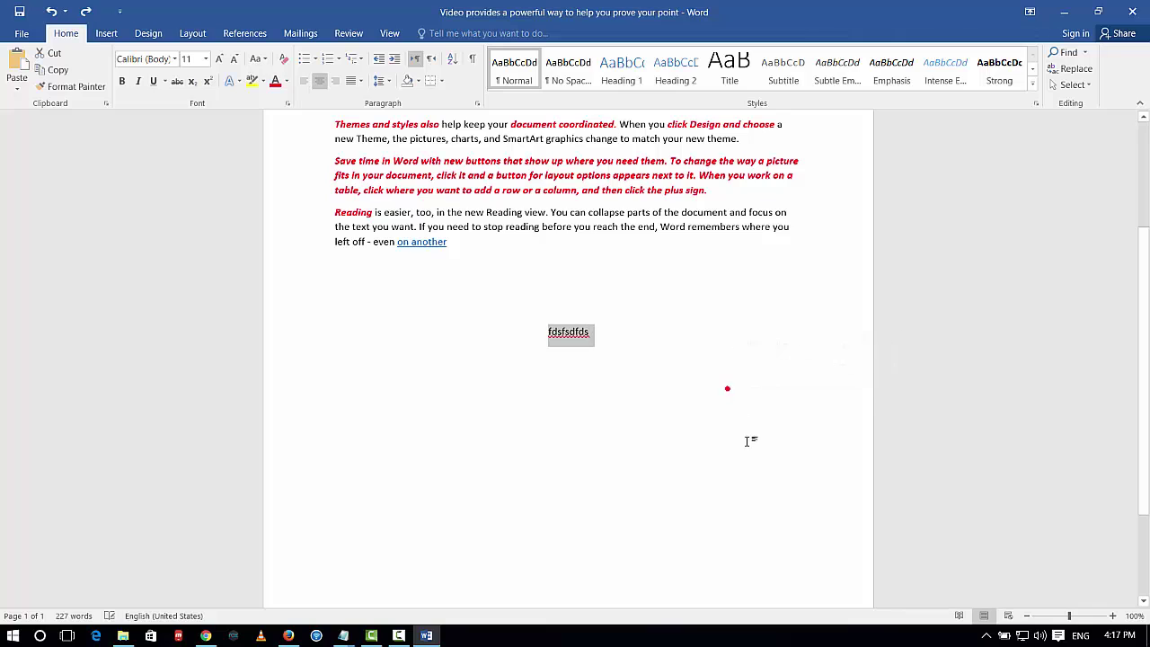
pyautogui.click(717, 378)
pyautogui.write('sds')
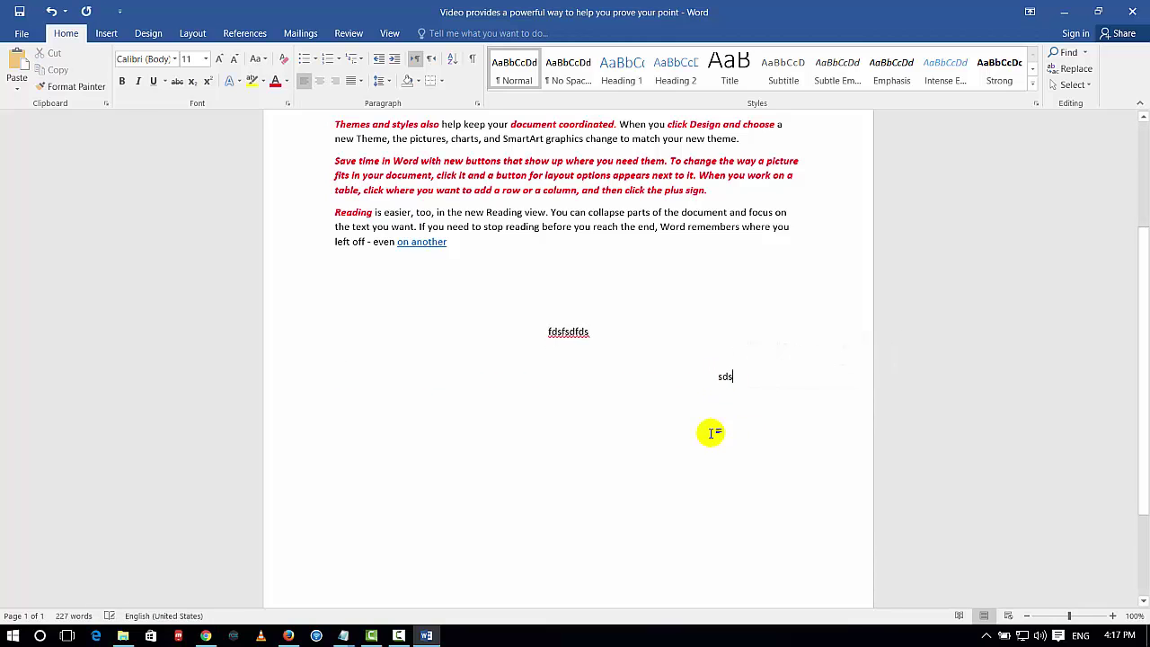
pyautogui.write('sds')
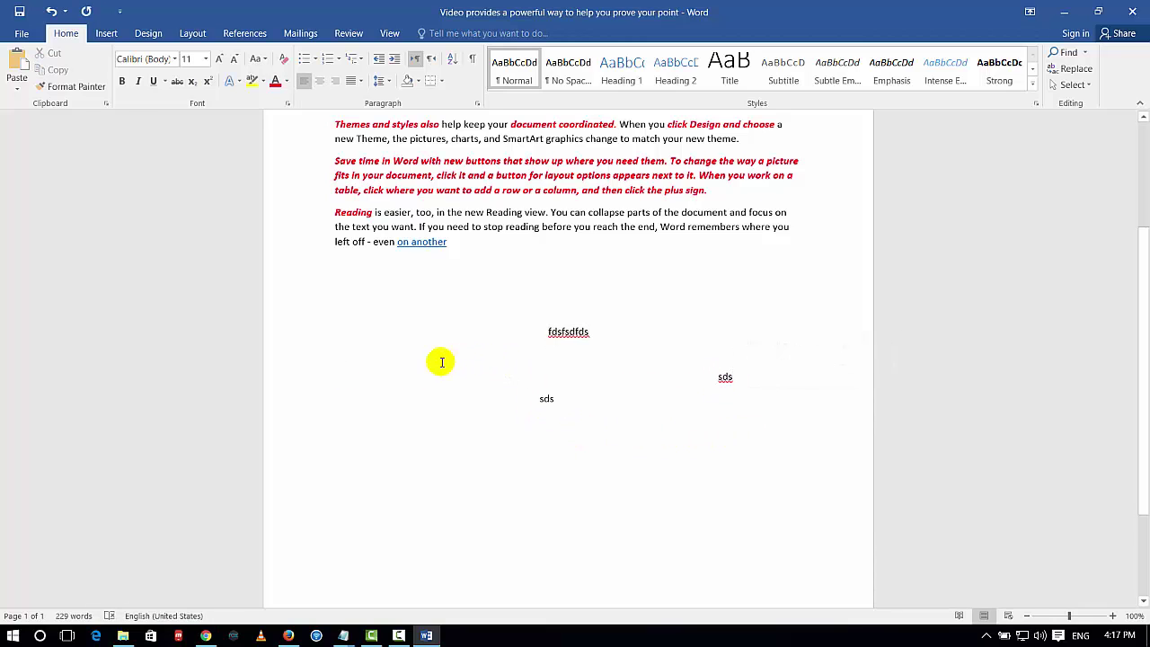
pyautogui.click(525, 358)
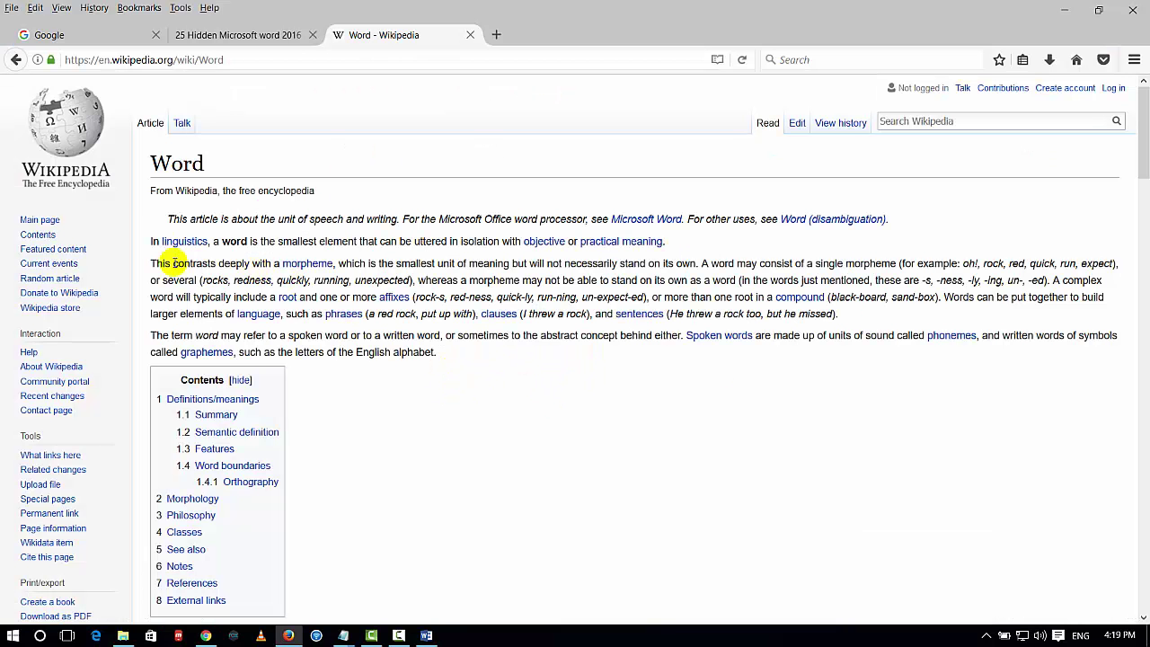
# Copy the Wikipedia Word article's introduction in Firefox and return to Word
pyautogui.moveTo(168, 218); pyautogui.dragTo(465, 349)
pyautogui.hotkey('ctrl', 'c')
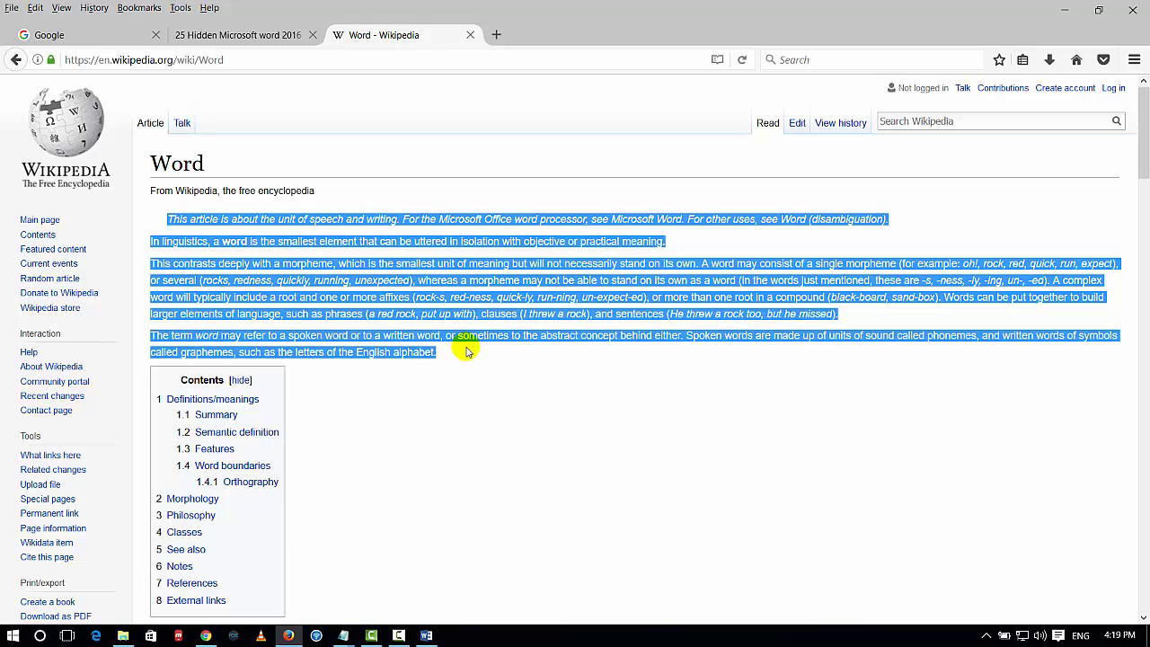
pyautogui.rightClick(440, 308)
pyautogui.click(459, 319)
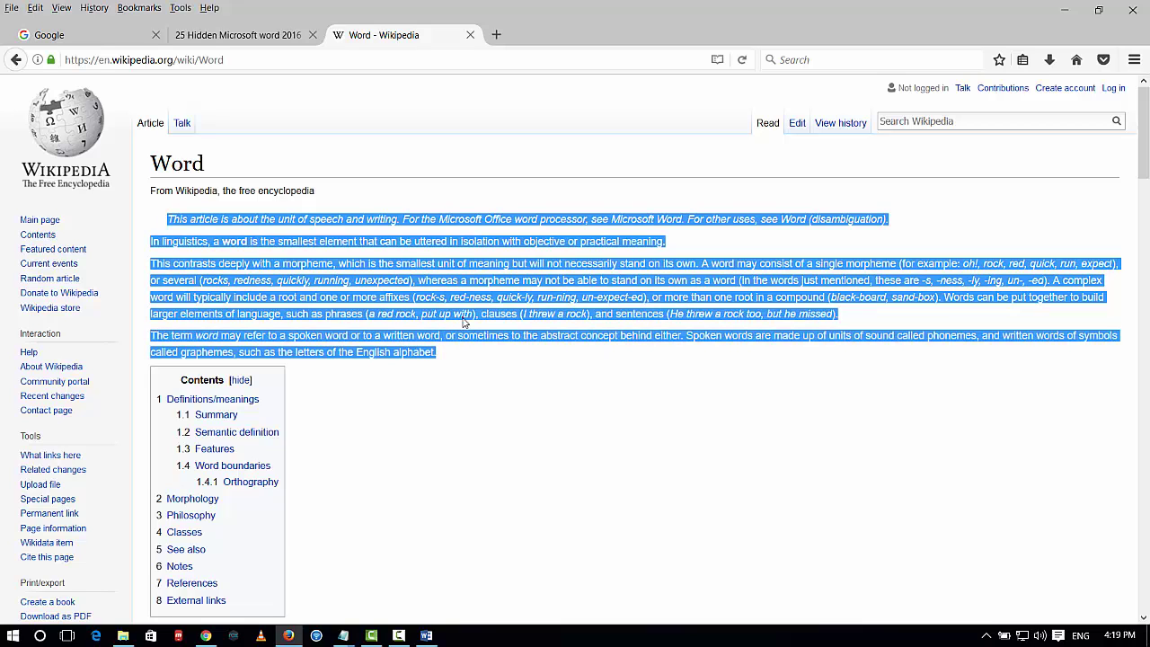
pyautogui.click(426, 635)
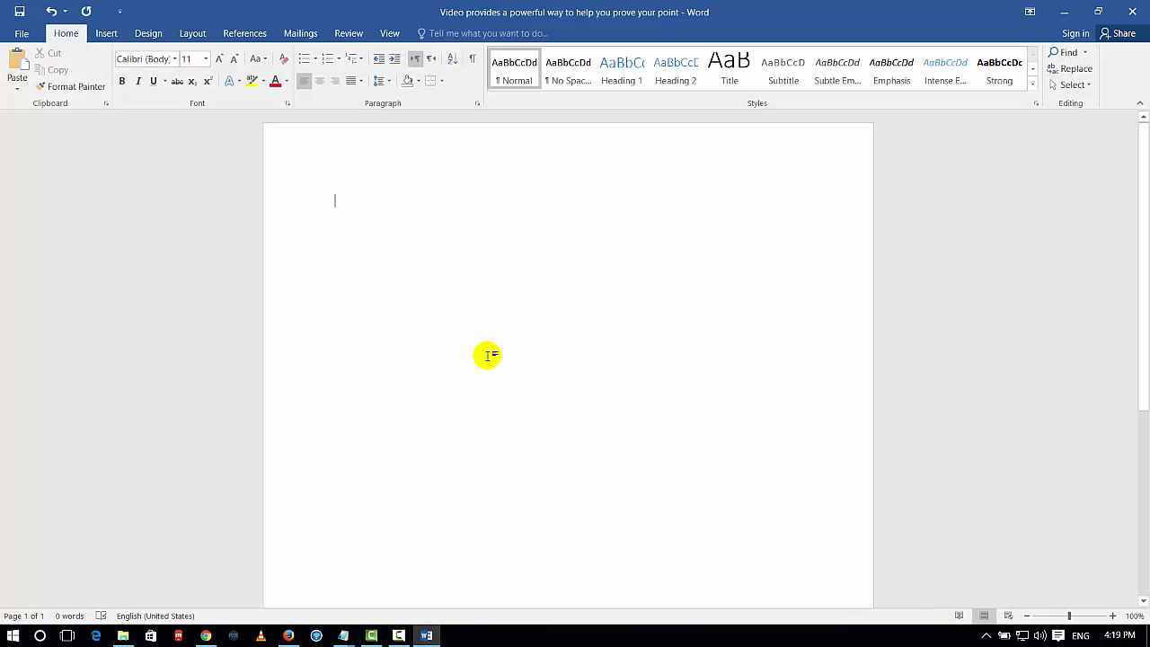
# Paste the Wikipedia intro and strip its links and italics with Ctrl+Space
pyautogui.hotkey('ctrl', 'v')
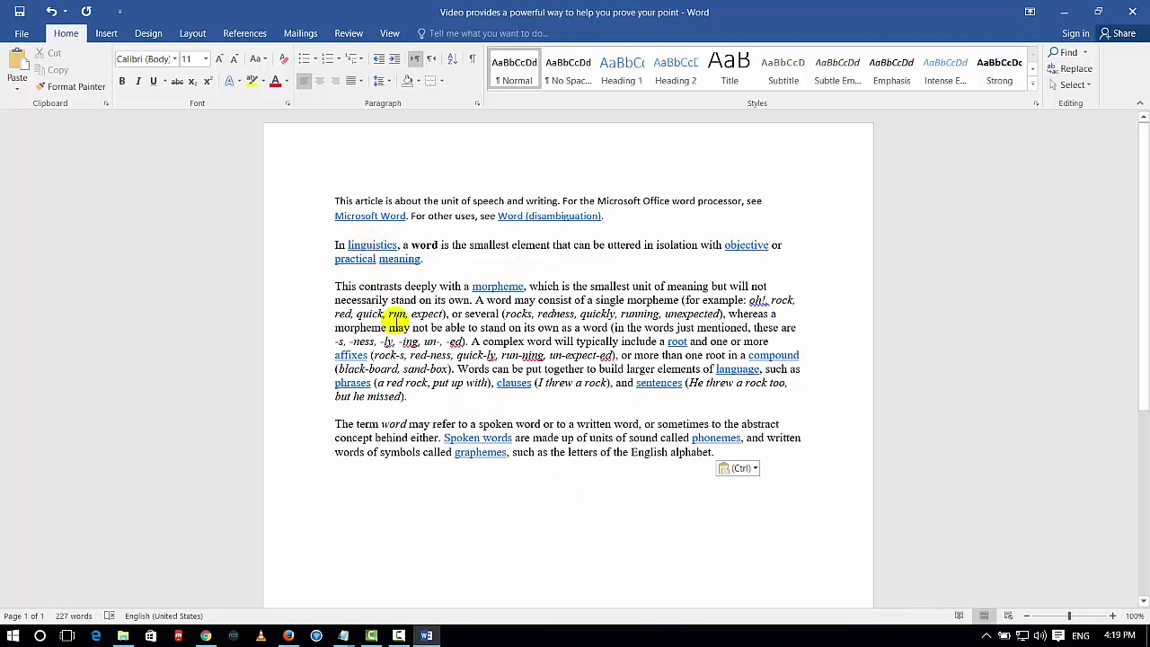
pyautogui.keyDown('shift'); pyautogui.click(333, 200); pyautogui.keyUp('shift')
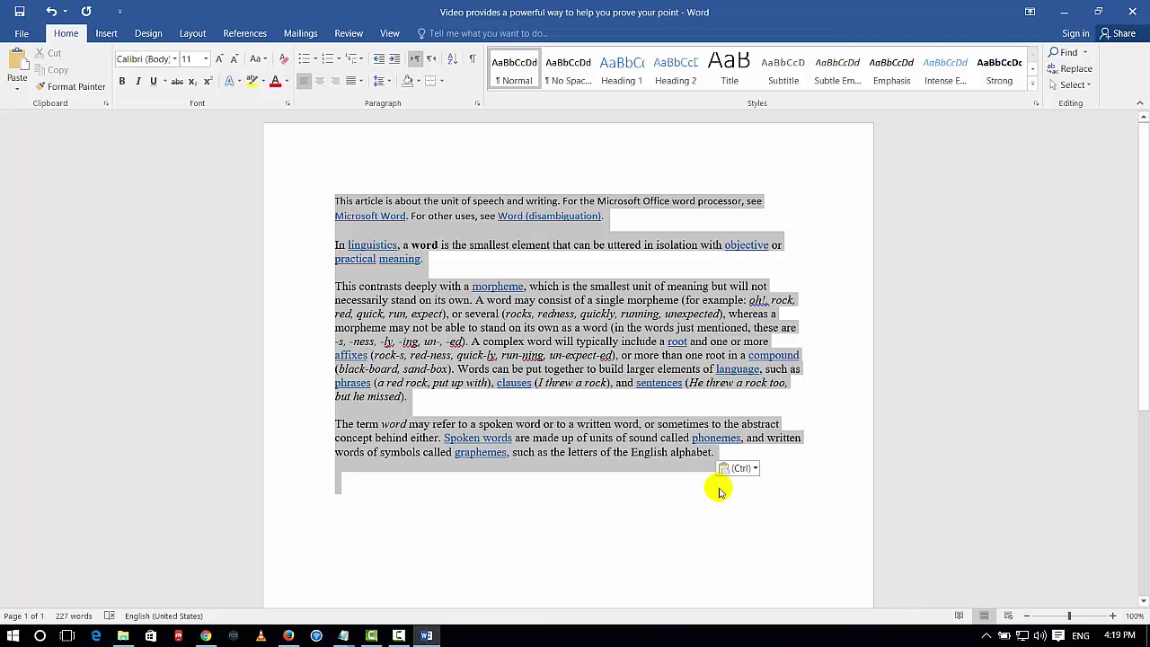
pyautogui.hotkey('ctrl', 'space')
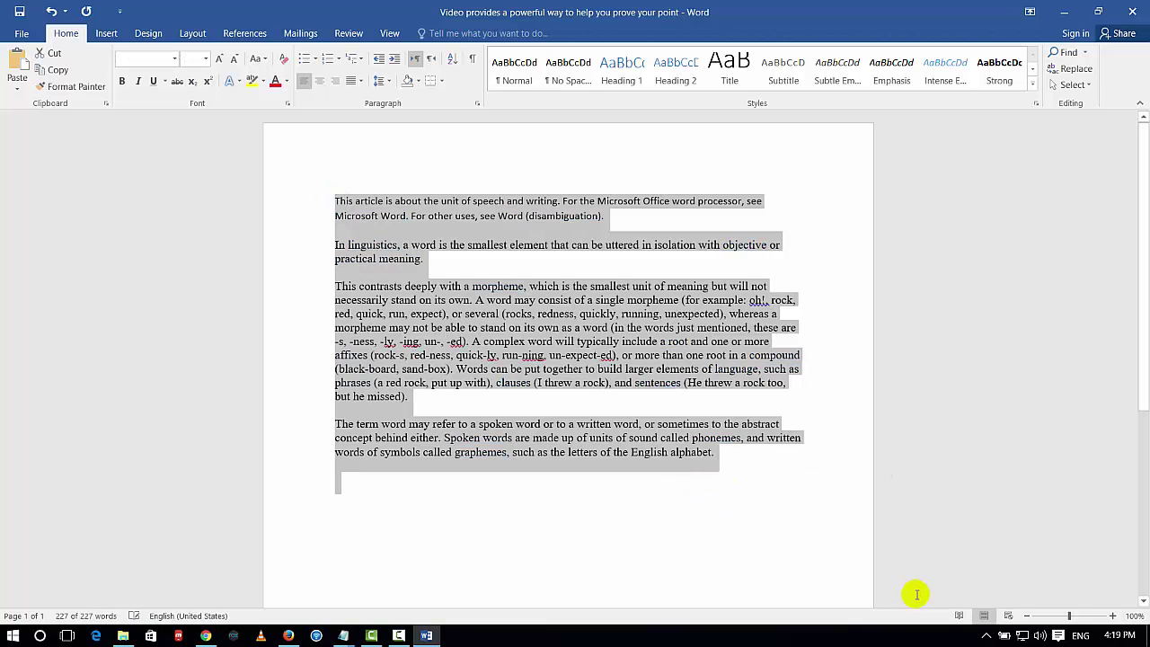
pyautogui.click(626, 396)
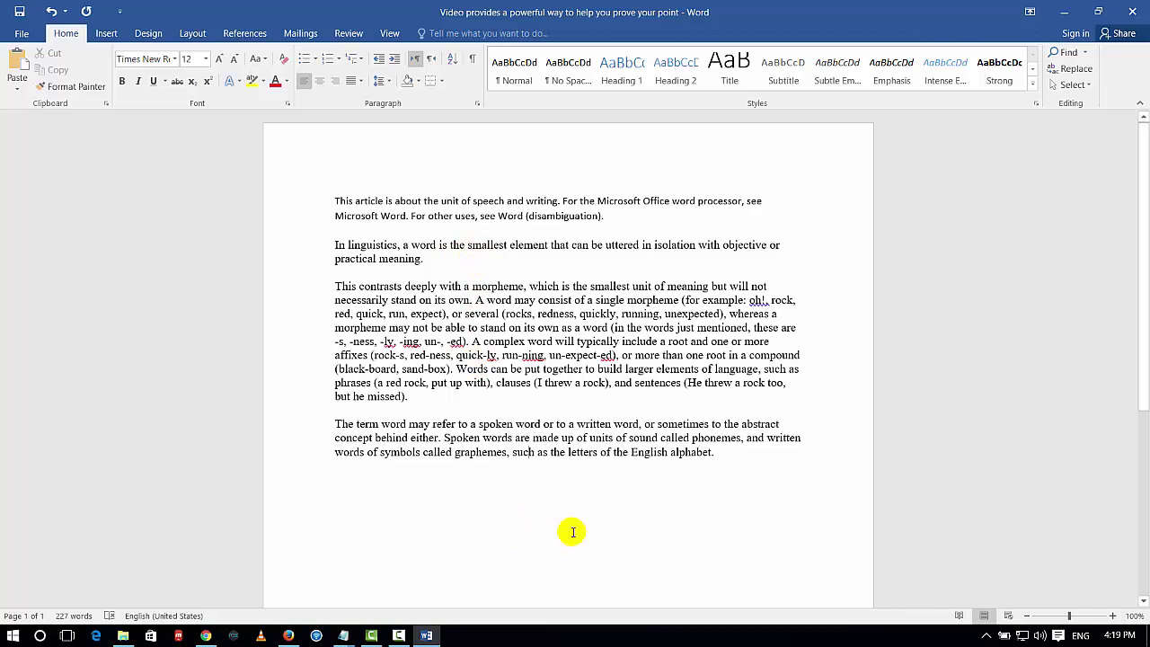
# Move the phrase 'the smallest element' to the empty line below using F2
pyautogui.moveTo(464, 245); pyautogui.dragTo(507, 245)
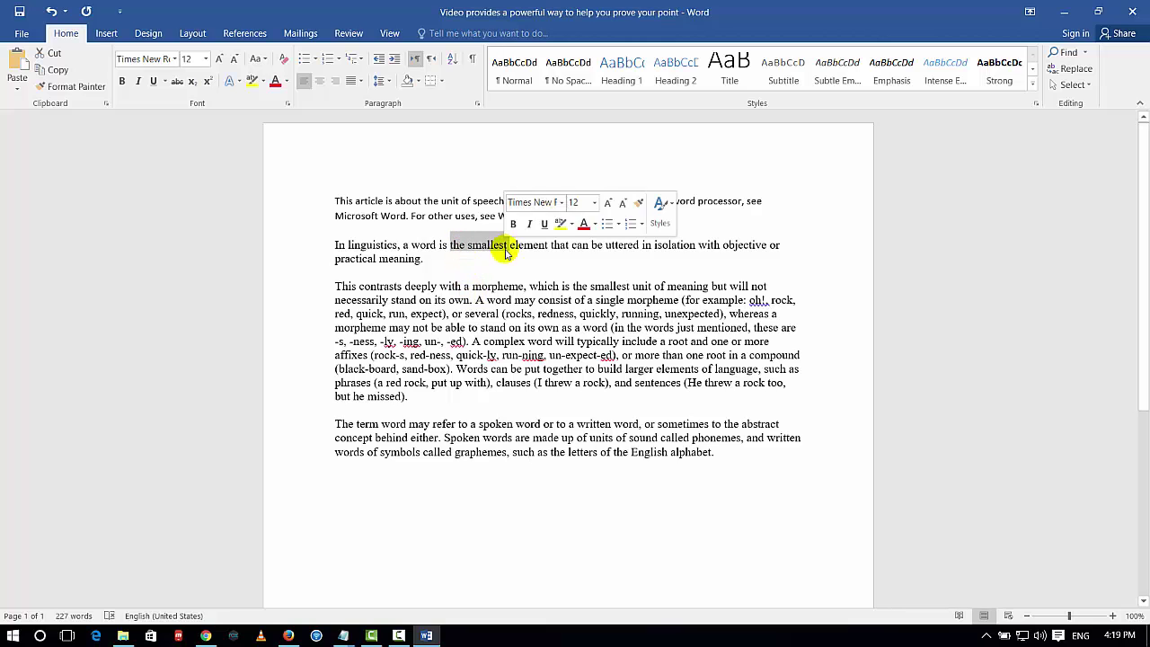
pyautogui.click(409, 489)
pyautogui.click(550, 323)
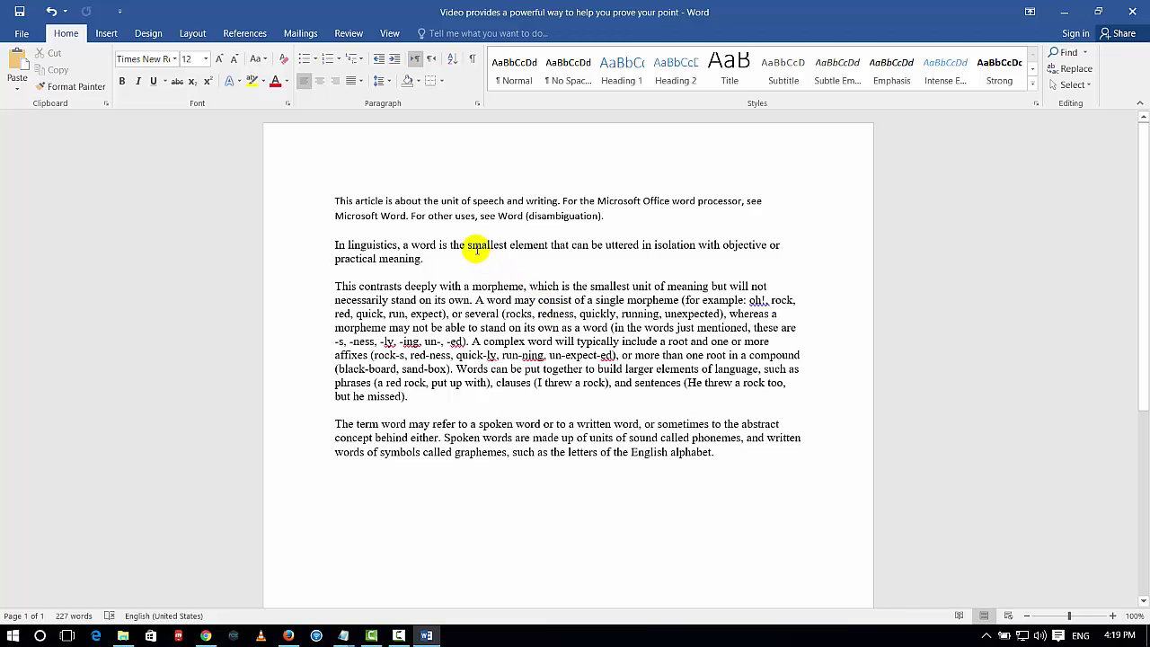
pyautogui.moveTo(466, 245); pyautogui.dragTo(546, 245)
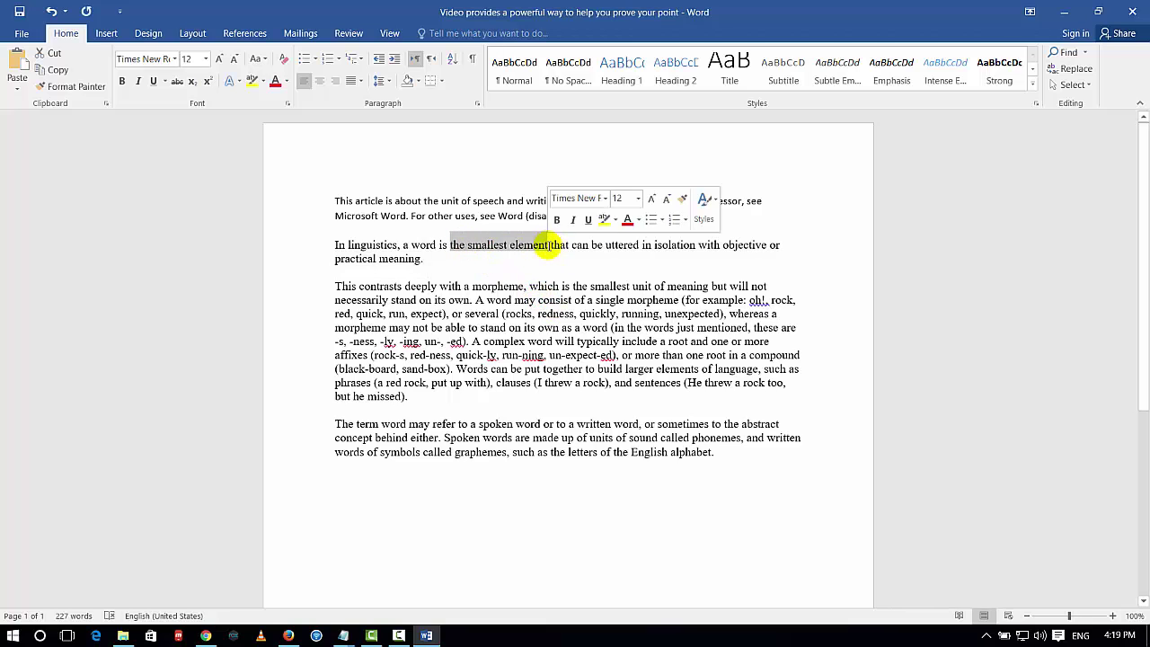
pyautogui.press('F2')
pyautogui.click(363, 507)
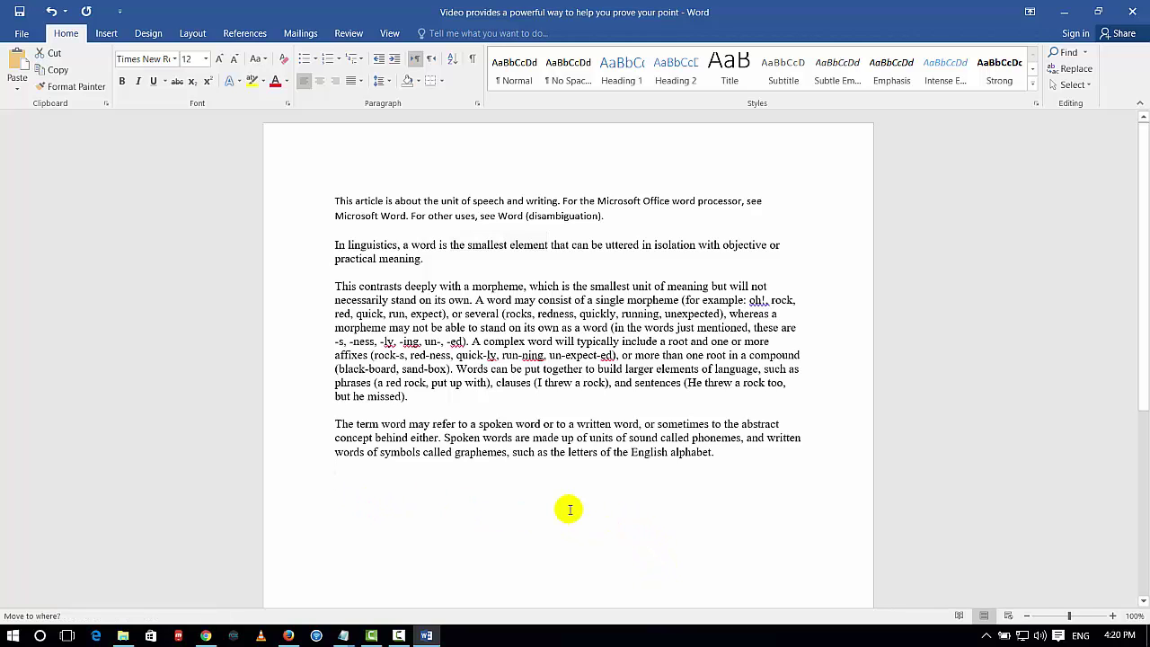
pyautogui.press('Return')
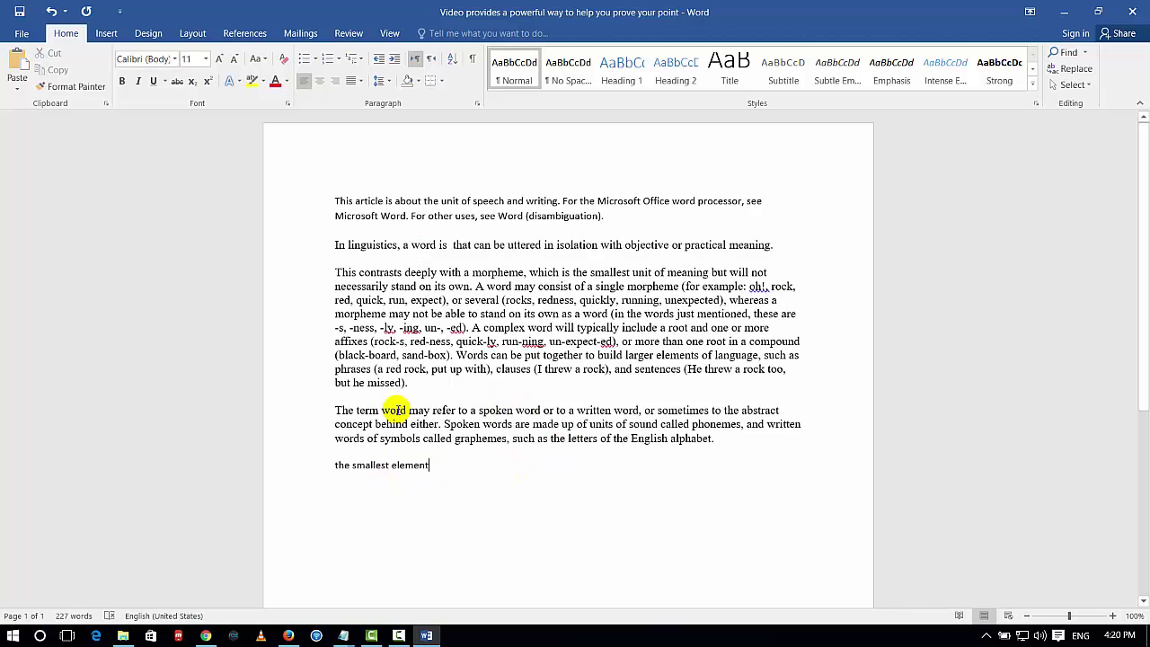
# Move 'The term word' paragraph after it, then delete all the document text
pyautogui.moveTo(335, 410)
pyautogui.mouseDown()
pyautogui.moveTo(791, 436)
pyautogui.moveTo(787, 449)
pyautogui.mouseUp()
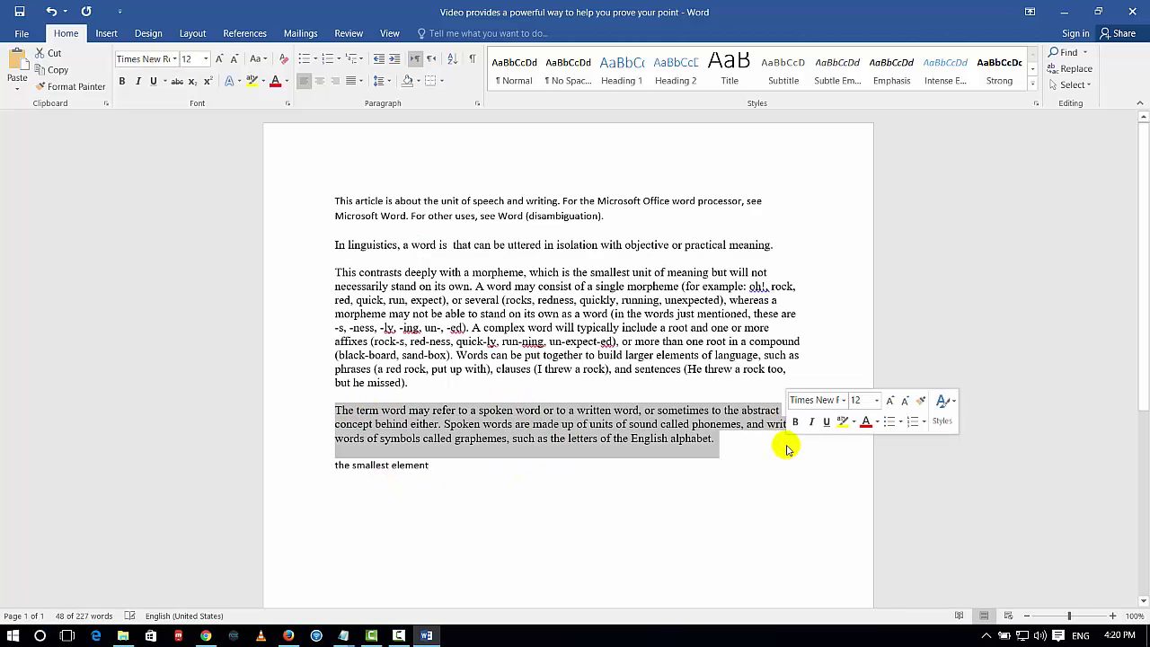
pyautogui.press('F2')
pyautogui.click(475, 541)
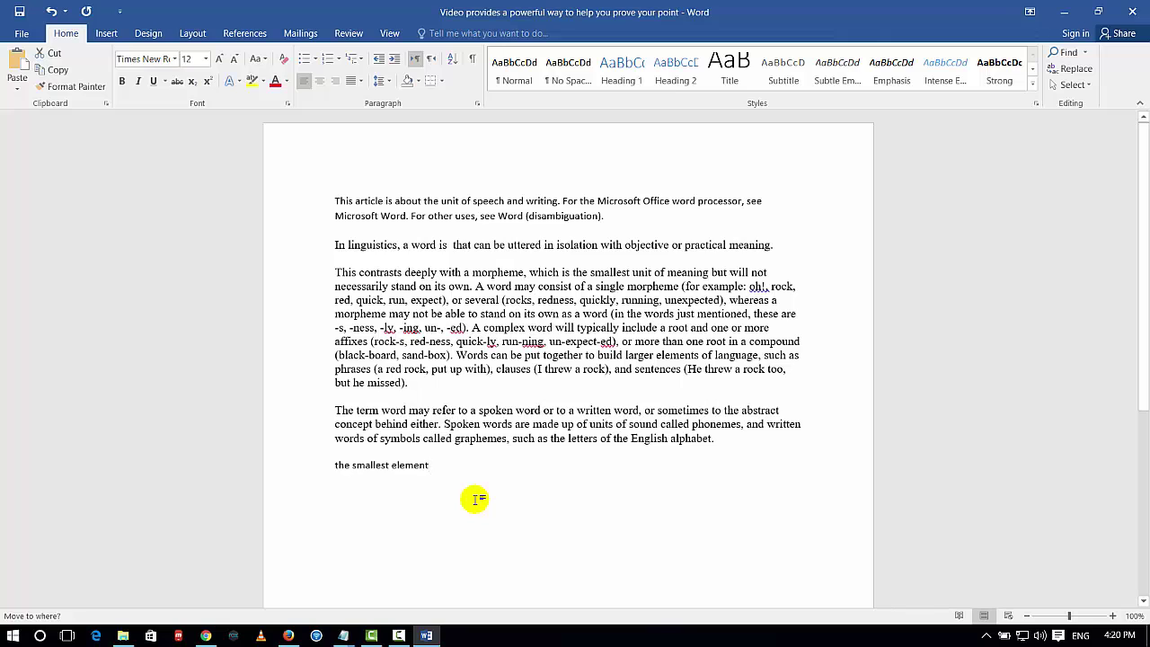
pyautogui.press('Return')
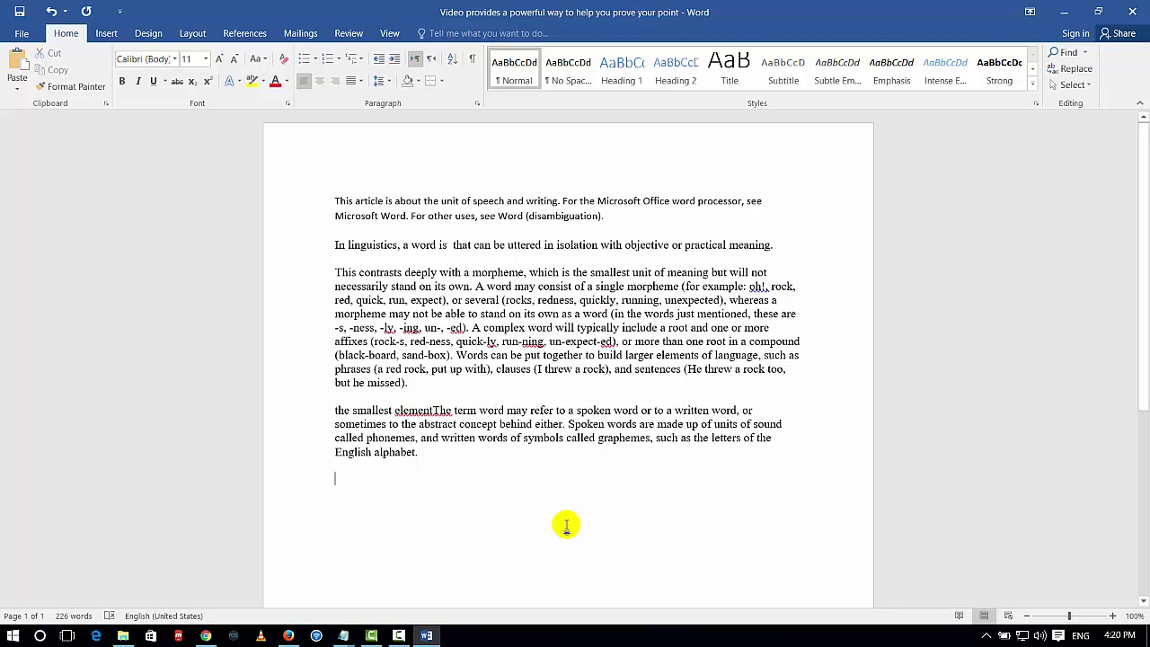
pyautogui.hotkey('ctrl', 'a')
pyautogui.press('Delete')
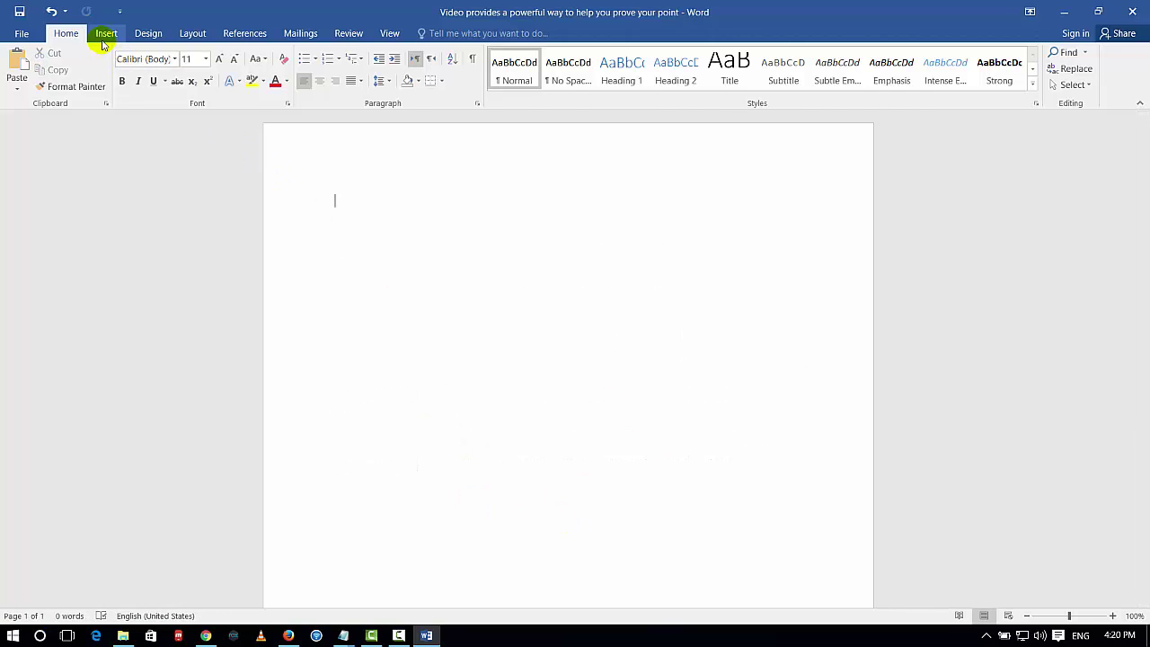
pyautogui.click(104, 34)
pyautogui.click(112, 79)
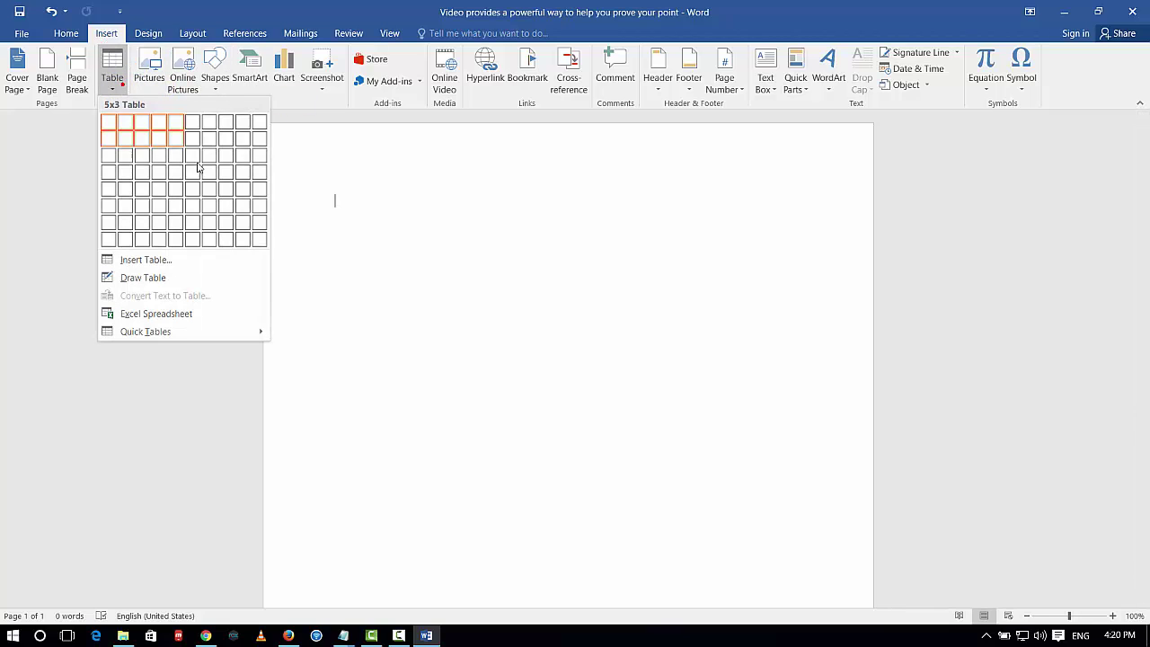
pyautogui.click(224, 223)
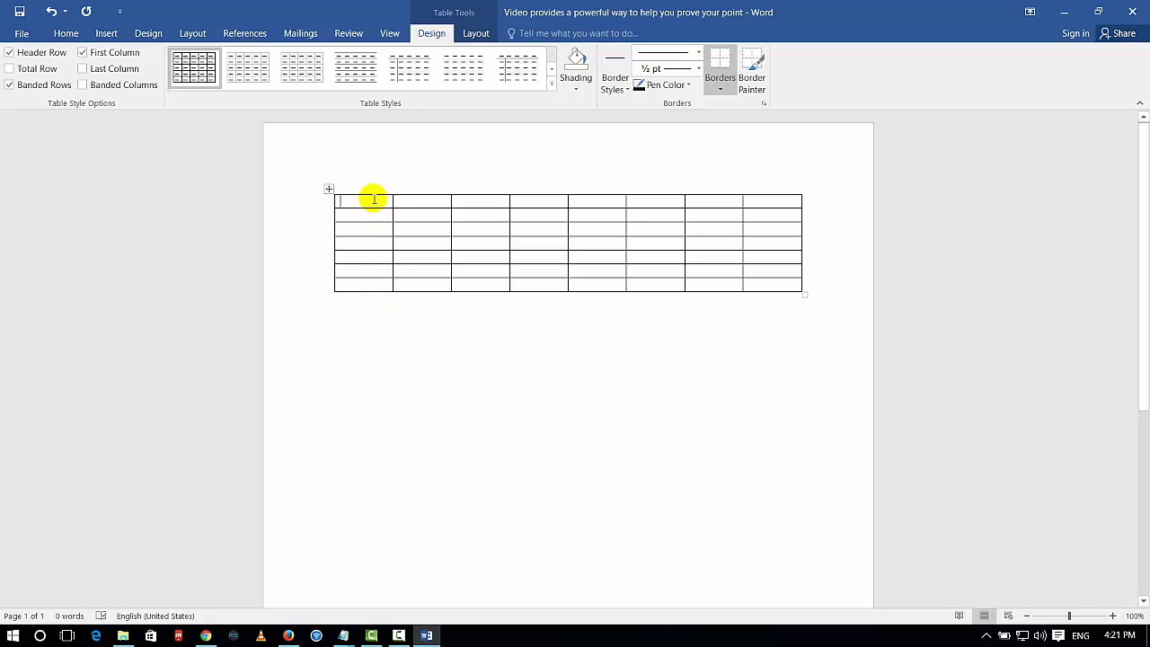
pyautogui.moveTo(374, 199); pyautogui.dragTo(382, 283)
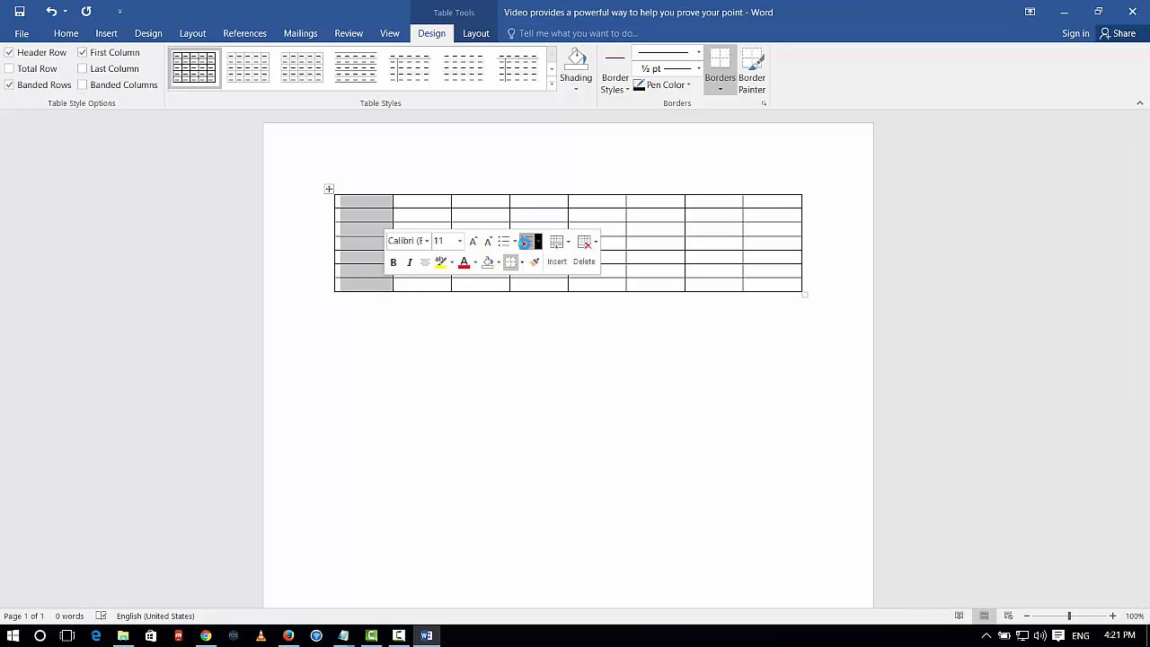
pyautogui.click(525, 241)
pyautogui.click(410, 316)
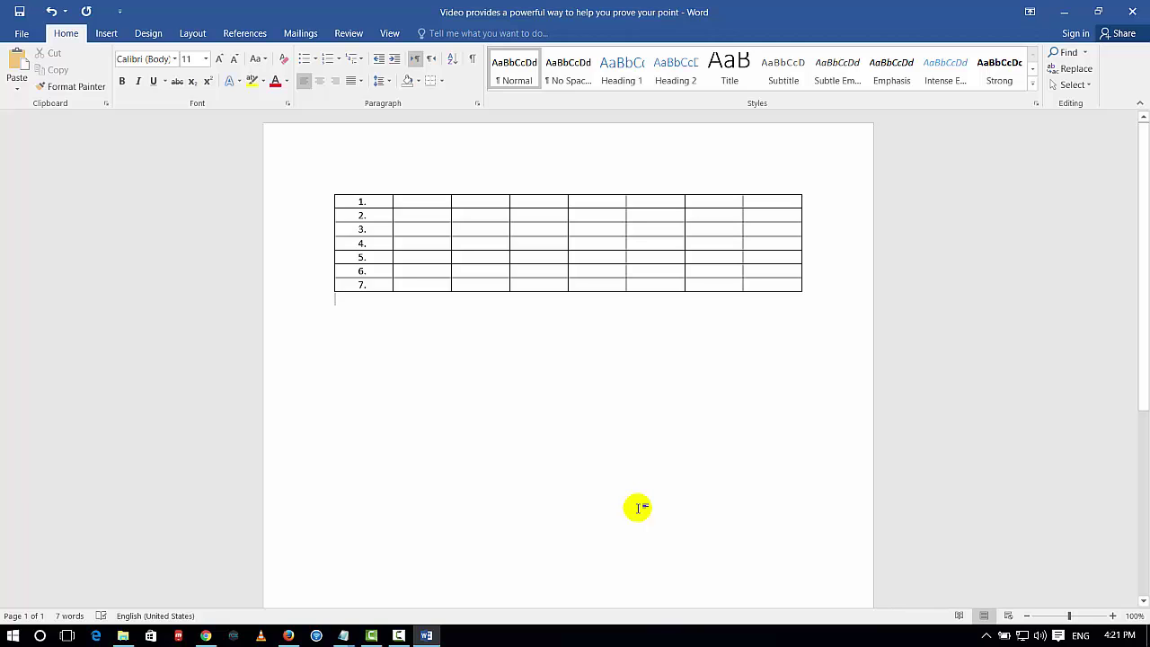
pyautogui.hotkey('ctrl', 'a')
pyautogui.press('Delete')
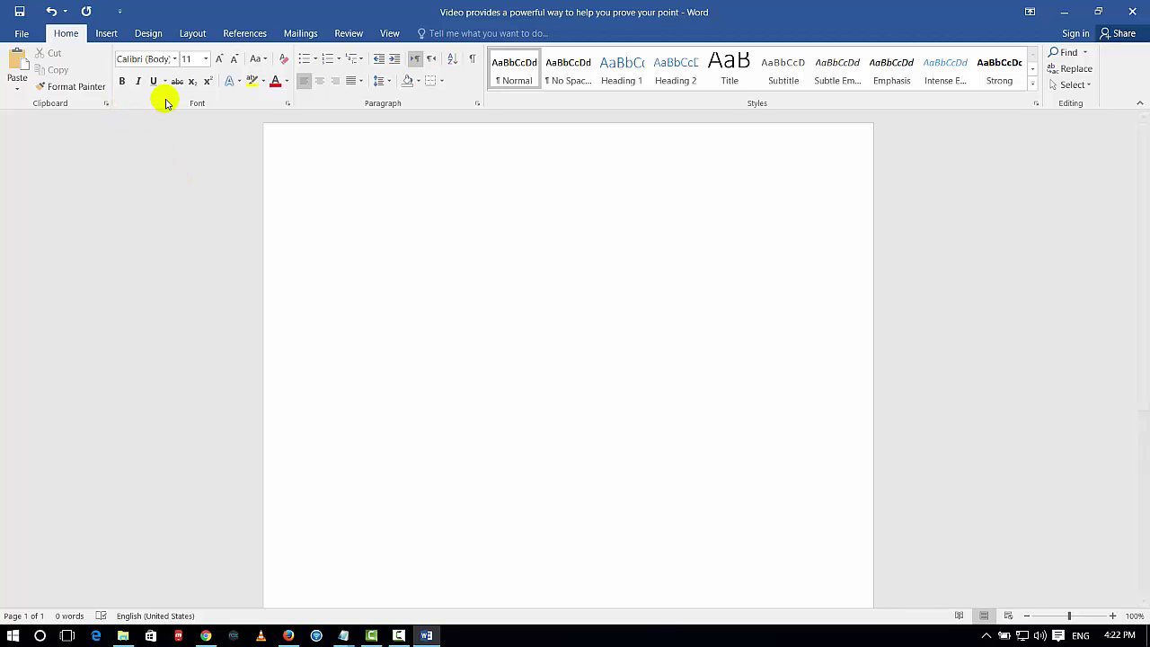
# In Word Options' Quick Access Toolbar page, list Commands Not in the Ribbon
pyautogui.click(22, 34)
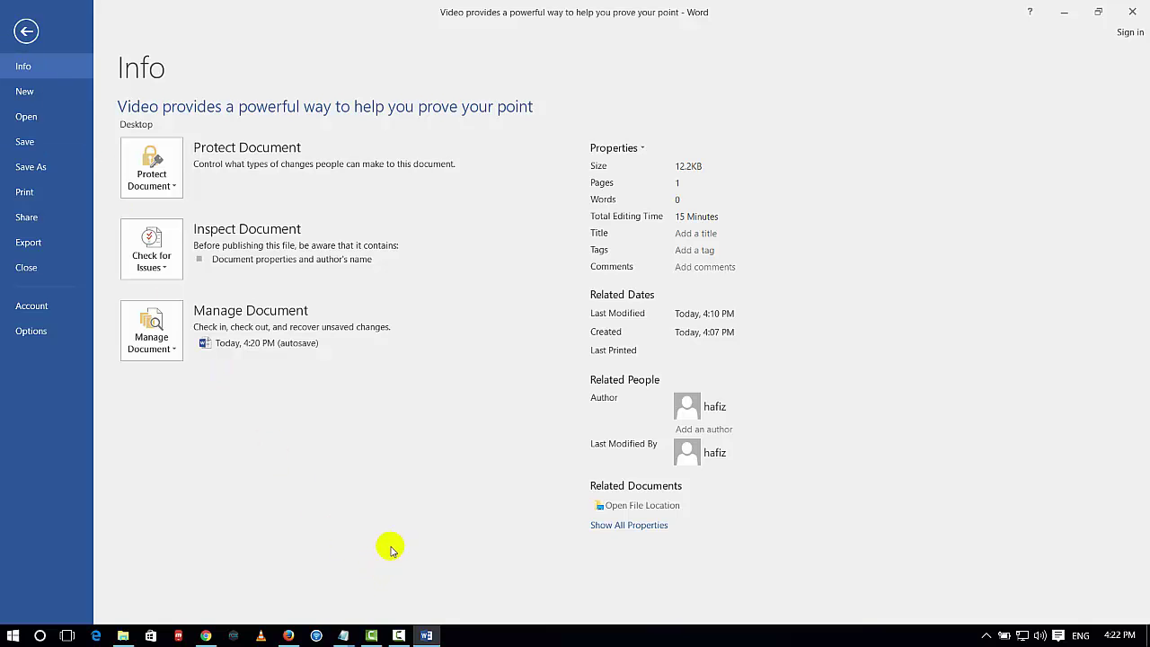
pyautogui.click(34, 330)
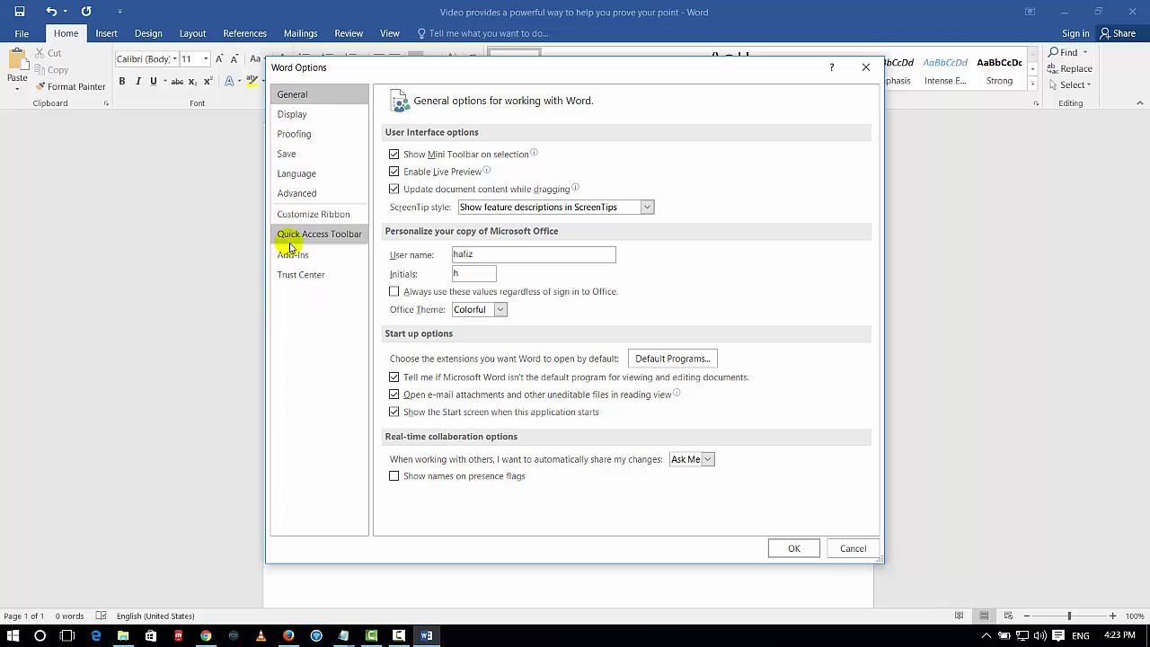
pyautogui.click(322, 236)
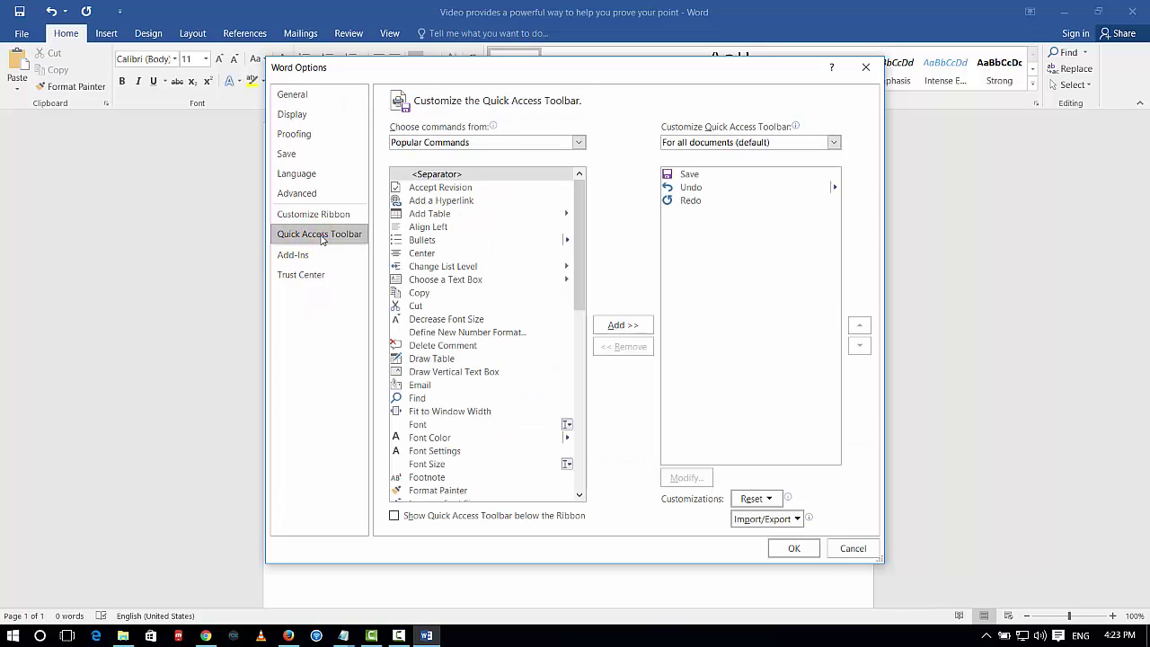
pyautogui.click(577, 143)
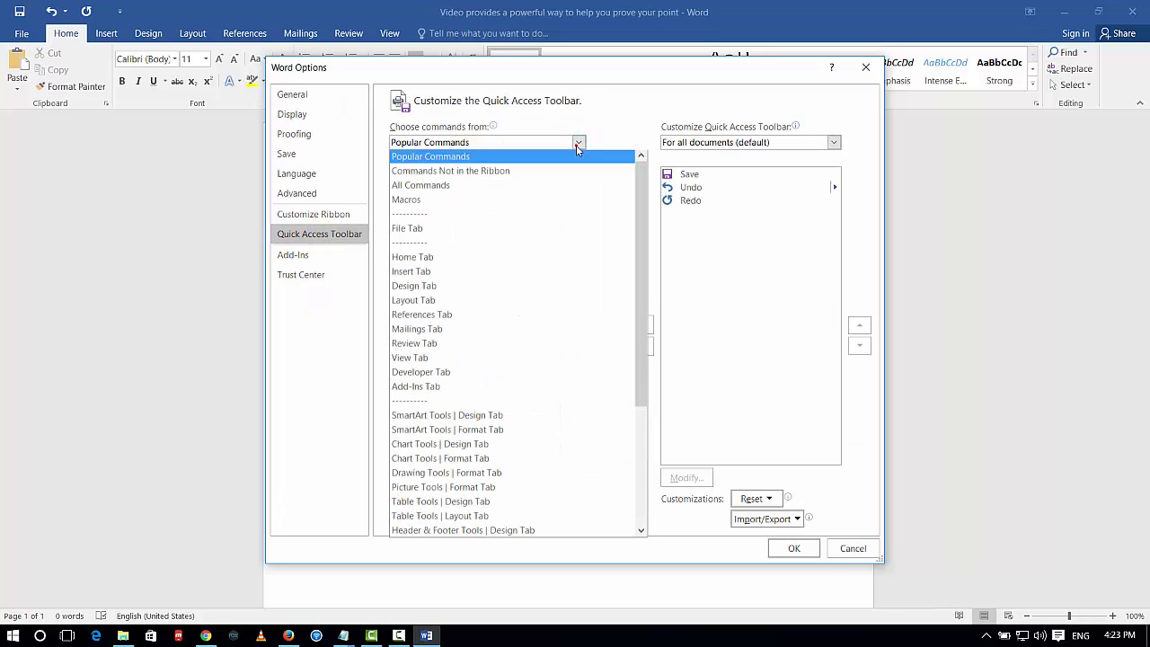
pyautogui.click(477, 174)
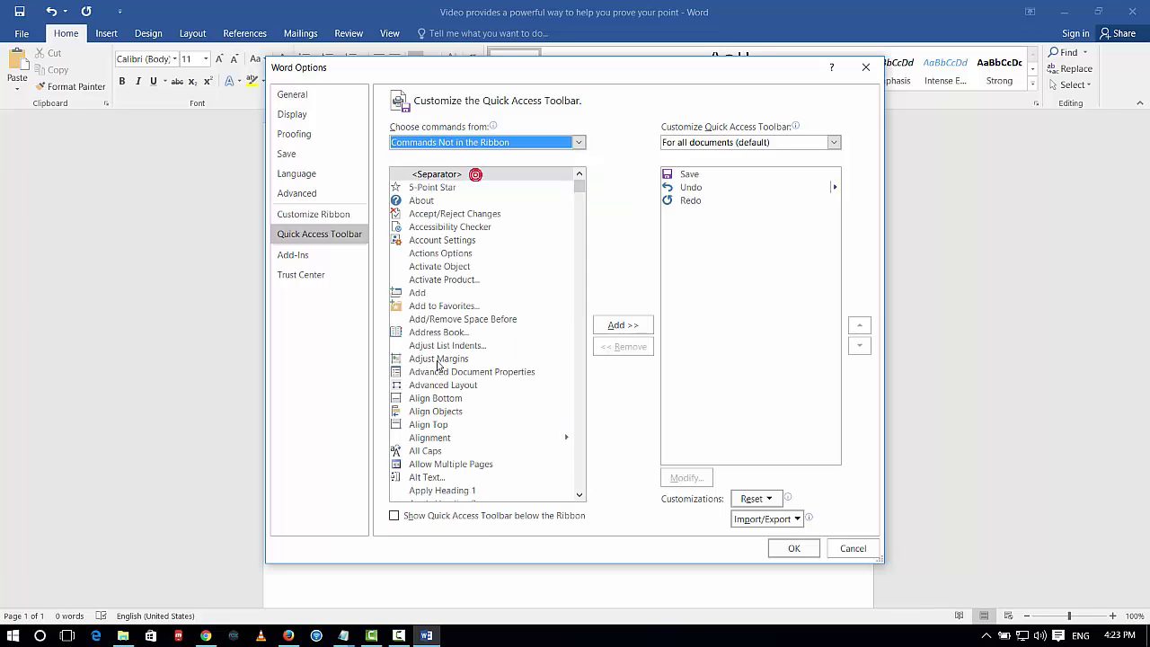
# Add the Calculate command to the Quick Access Toolbar and confirm with OK
pyautogui.scroll(-1, 445, 307)
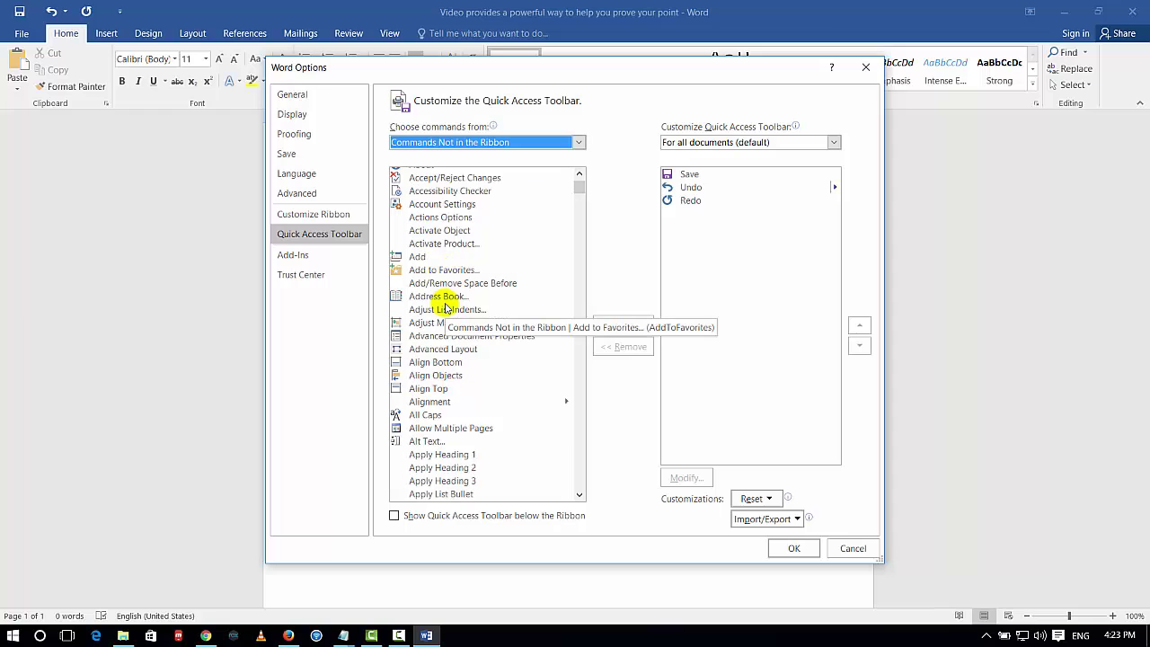
pyautogui.scroll(-2, 448, 309)
pyautogui.scroll(-2, 449, 309)
pyautogui.scroll(-2, 453, 311)
pyautogui.scroll(-3, 453, 308)
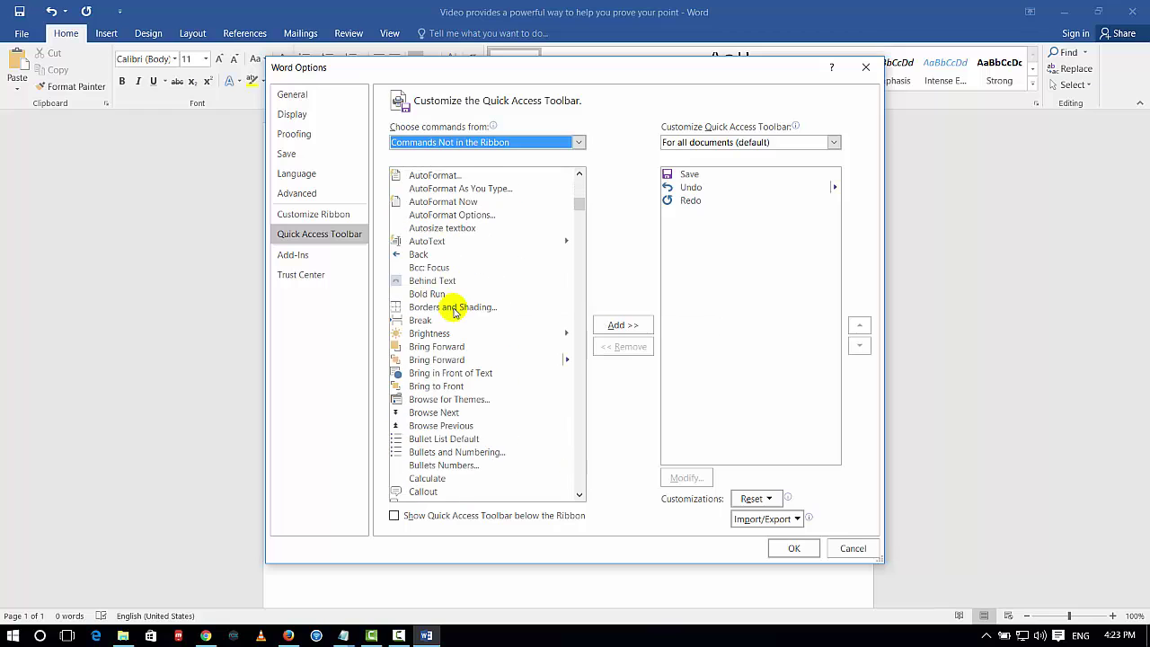
pyautogui.scroll(-2, 452, 306)
pyautogui.click(447, 407)
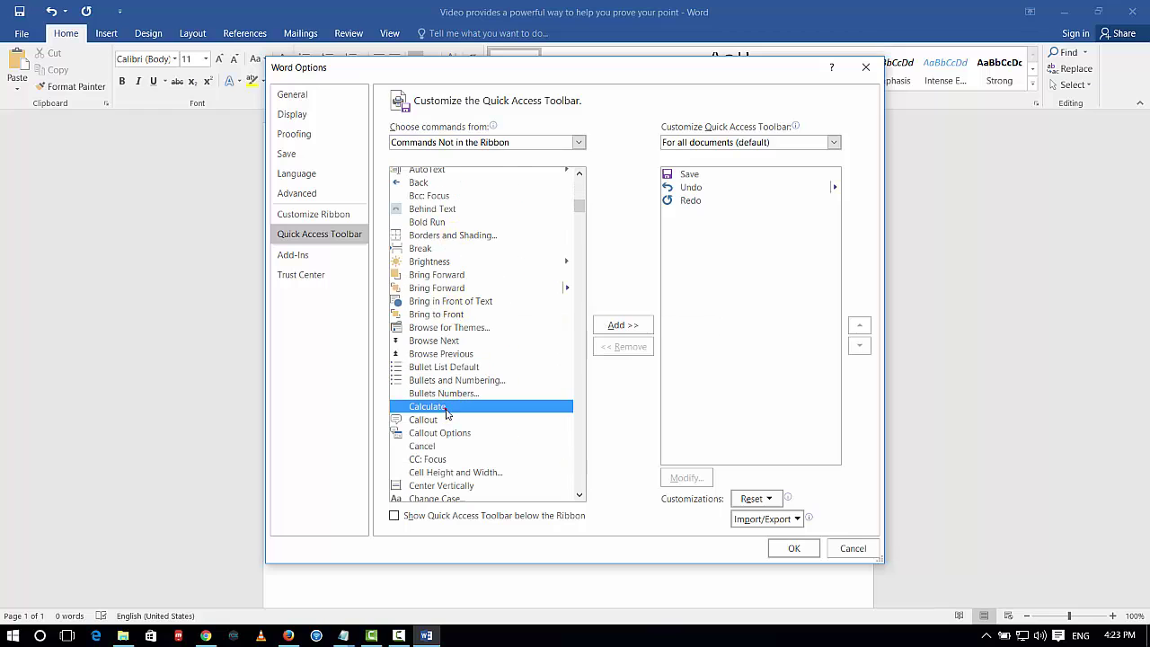
pyautogui.click(623, 326)
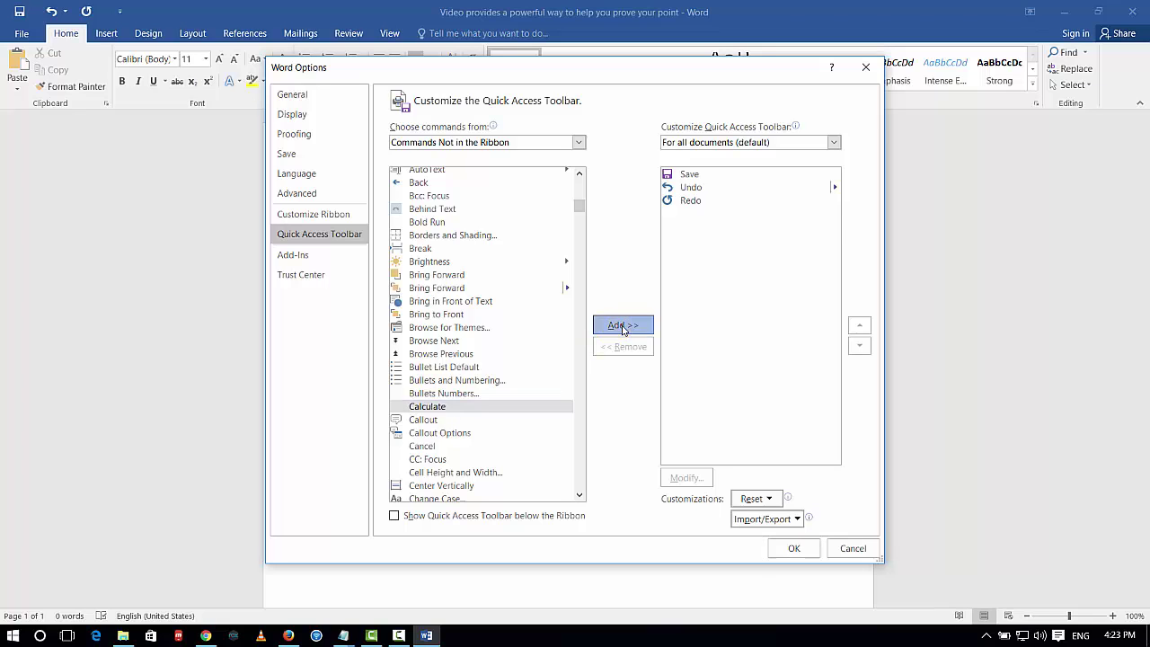
pyautogui.click(791, 550)
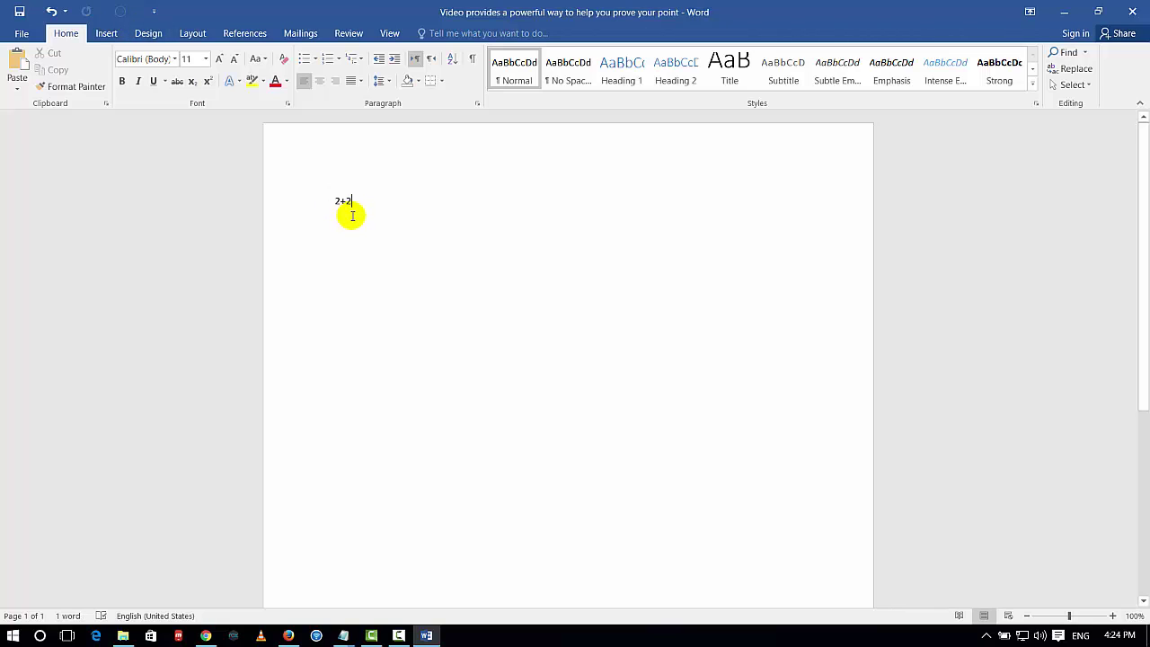
pyautogui.moveTo(359, 209); pyautogui.dragTo(334, 203)
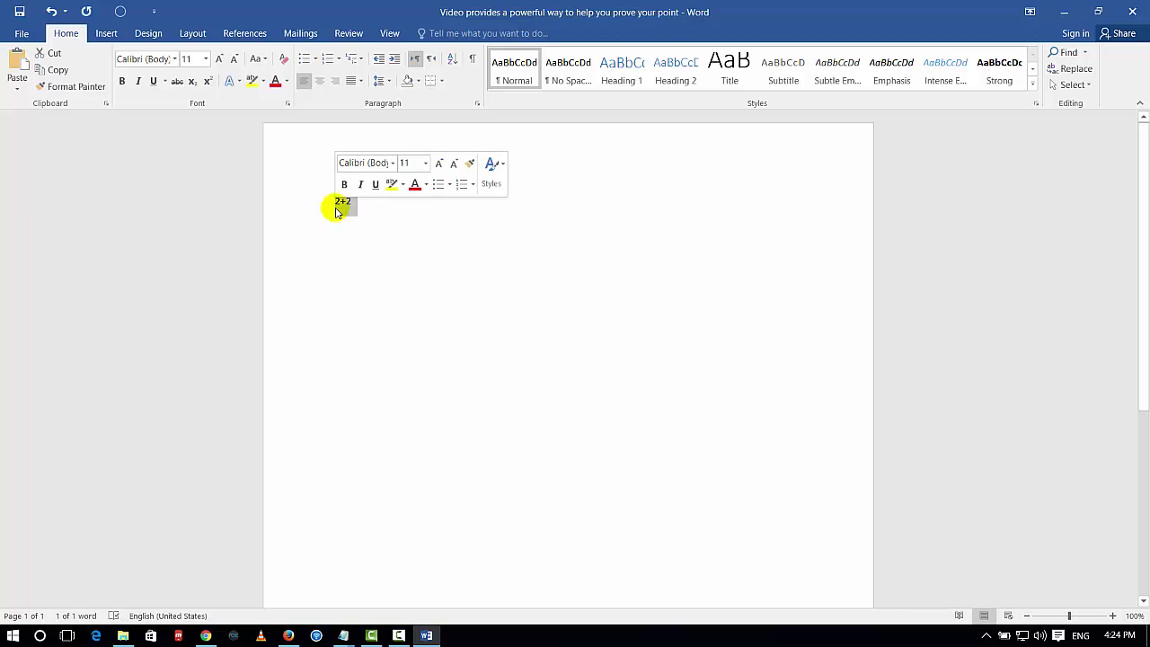
pyautogui.write('546546464+654654654646')
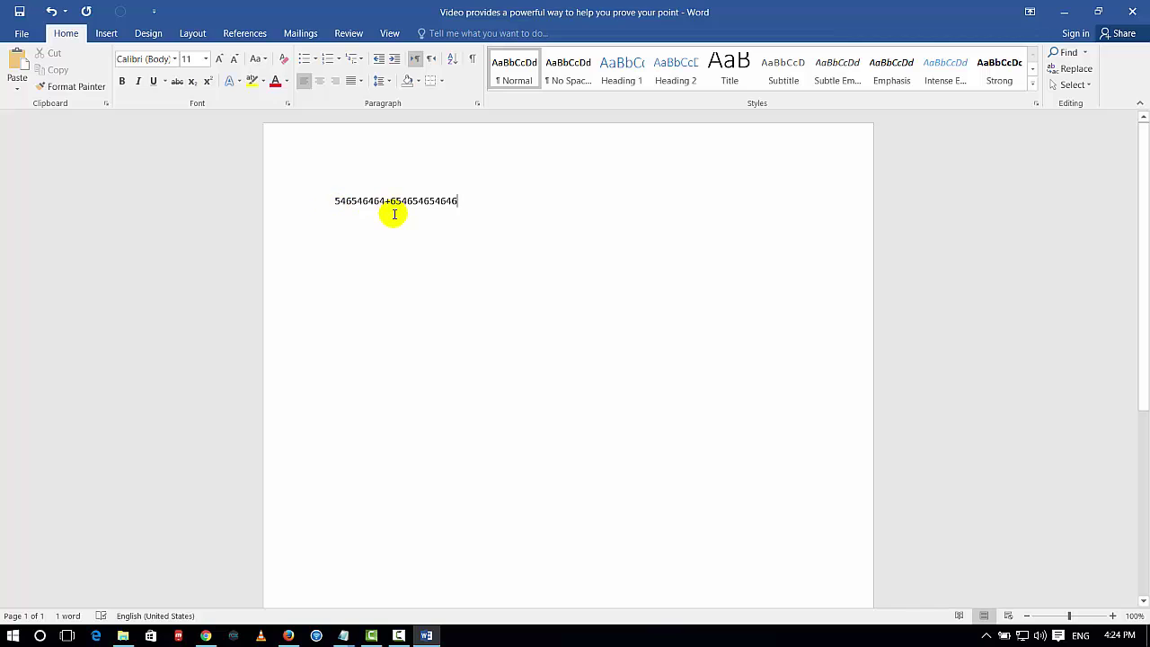
pyautogui.tripleClick(470, 203)
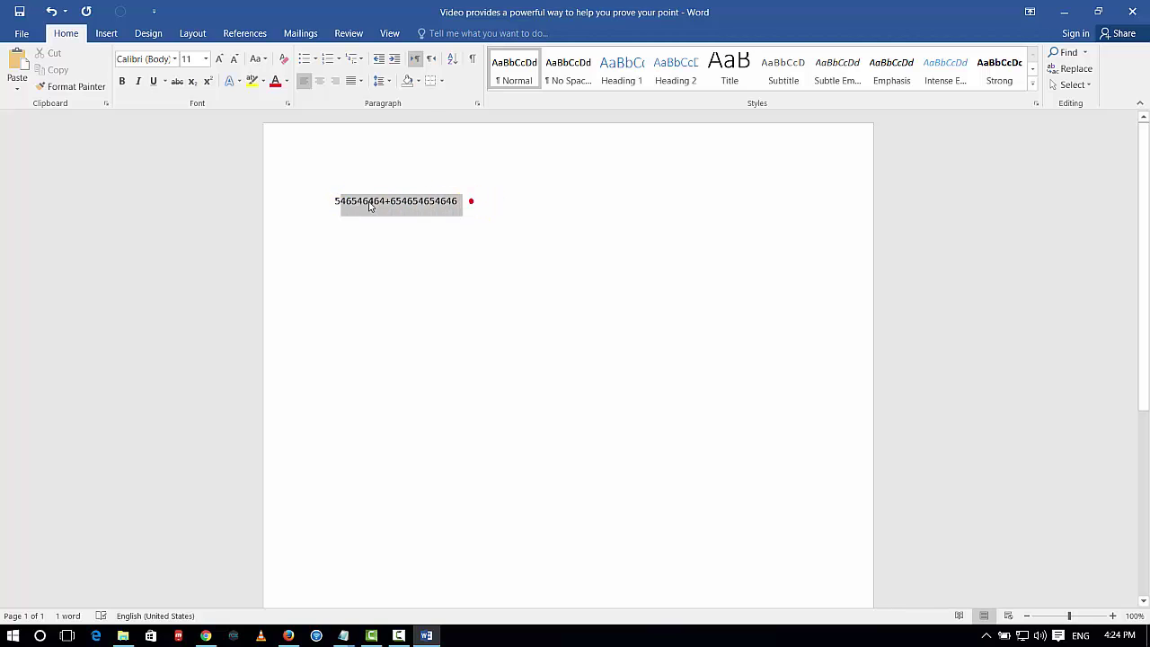
pyautogui.click(119, 11)
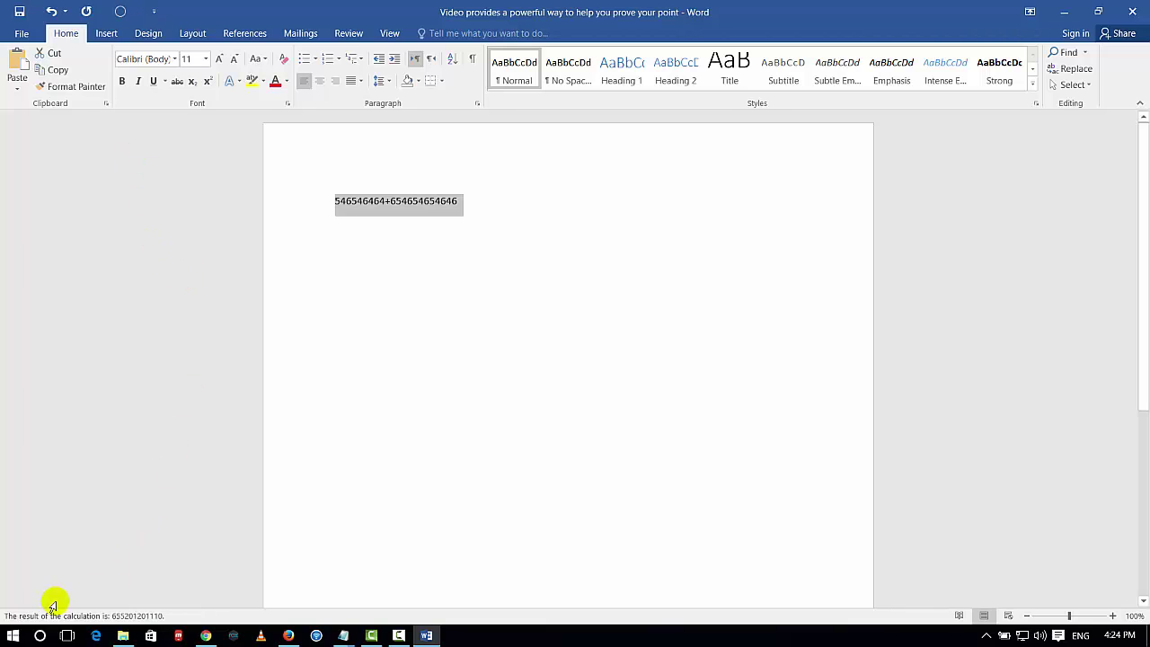
pyautogui.click(396, 265)
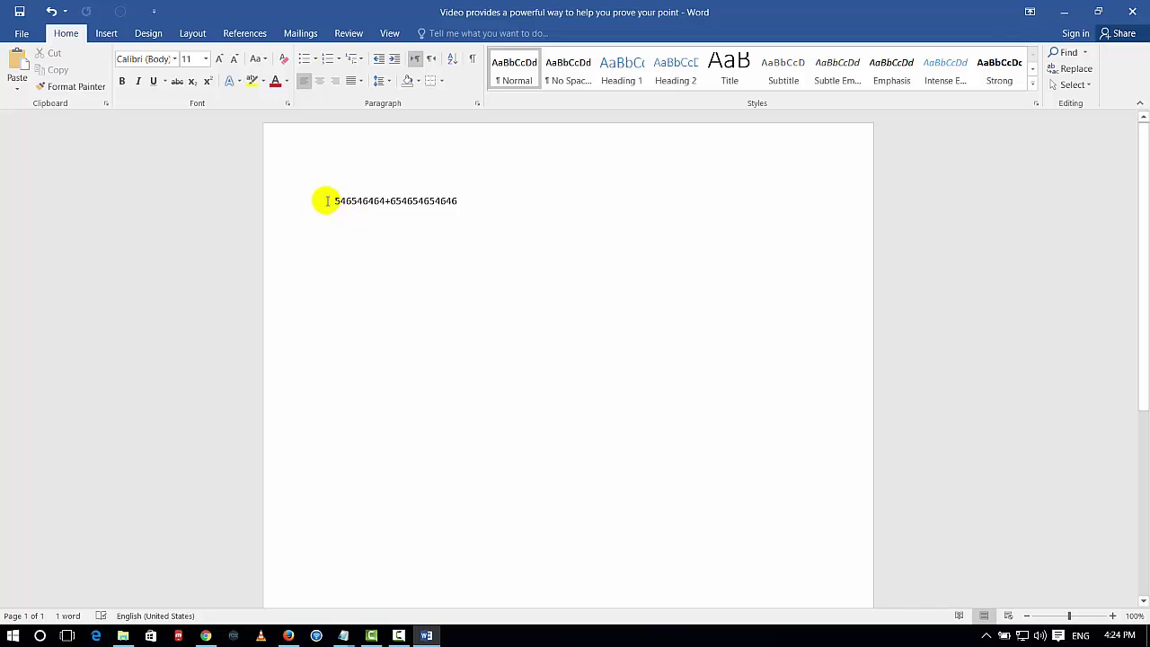
pyautogui.moveTo(327, 200); pyautogui.dragTo(463, 201)
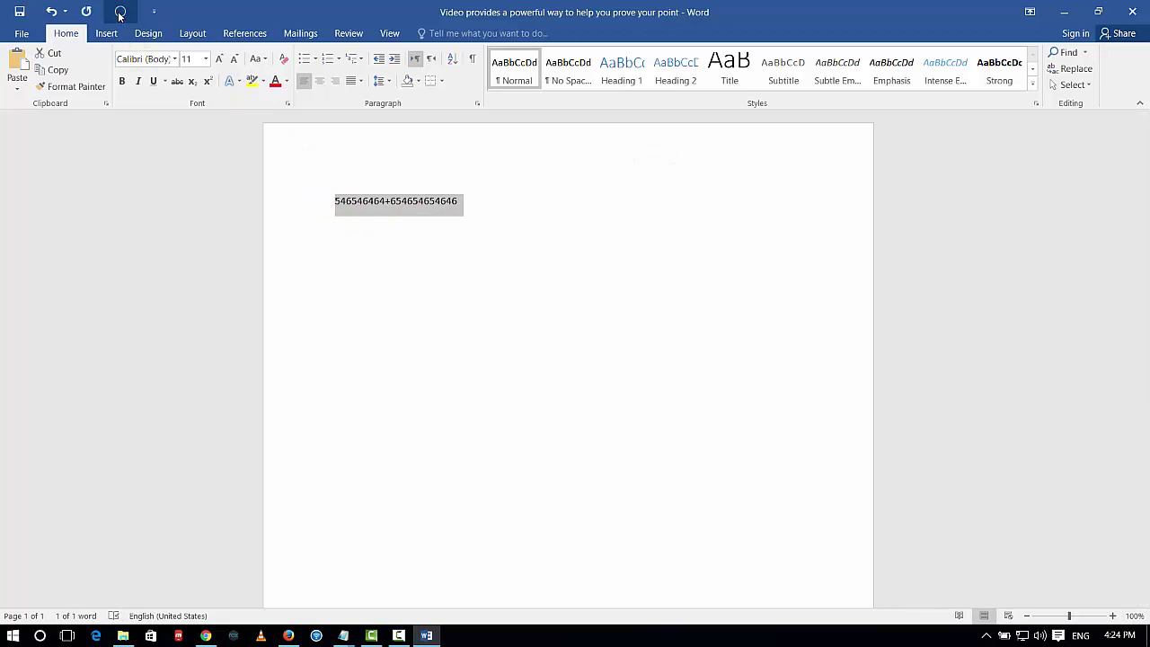
pyautogui.click(120, 12)
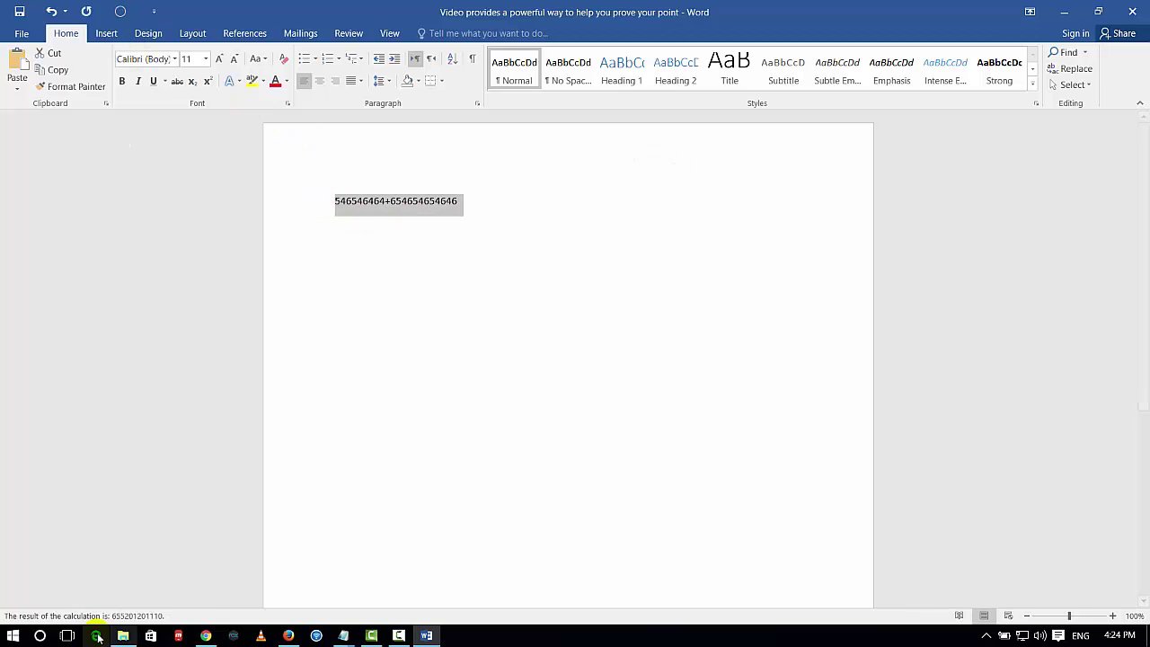
pyautogui.click(440, 497)
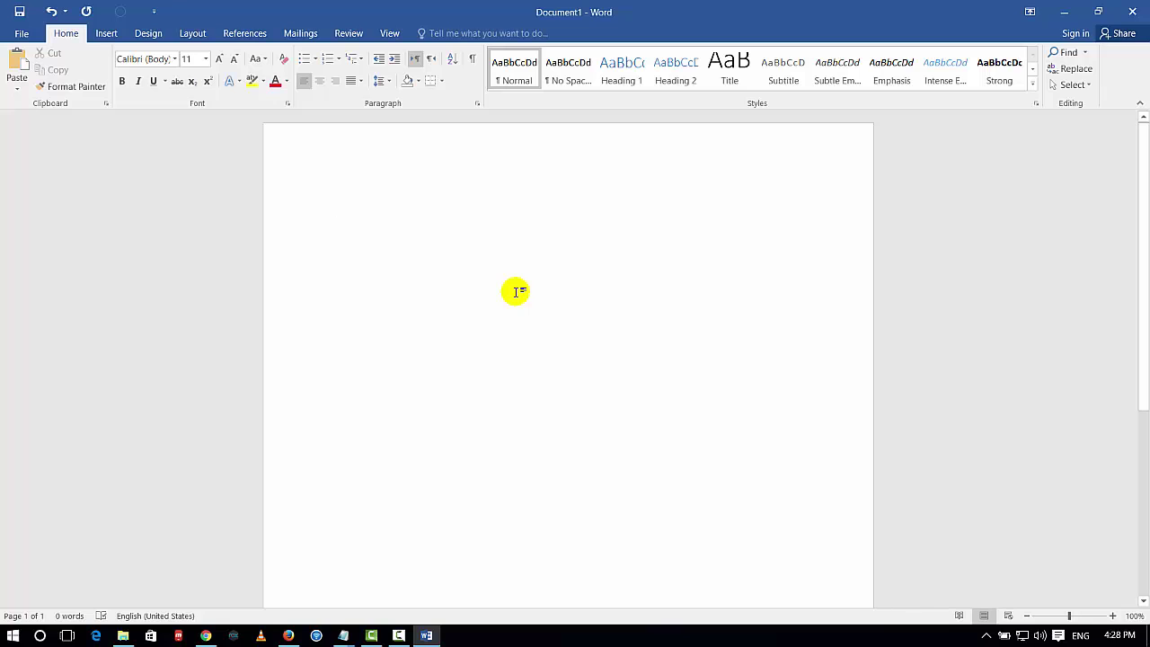
# Insert all pictures from the first phone image through maxresdefault
pyautogui.click(98, 39)
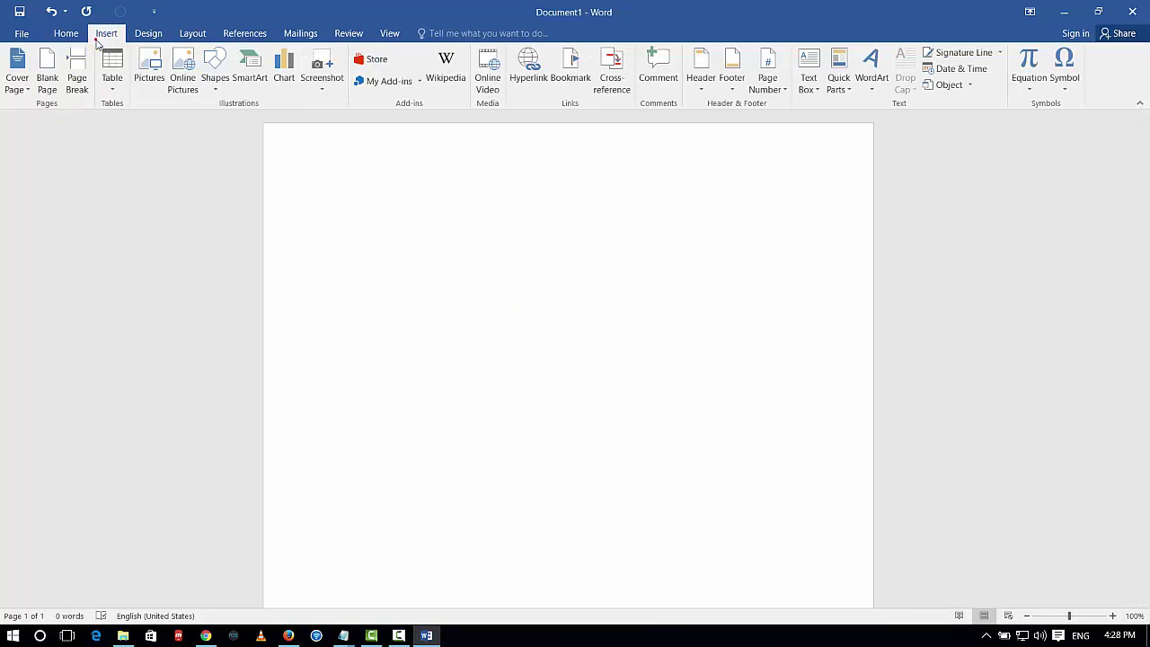
pyautogui.click(145, 72)
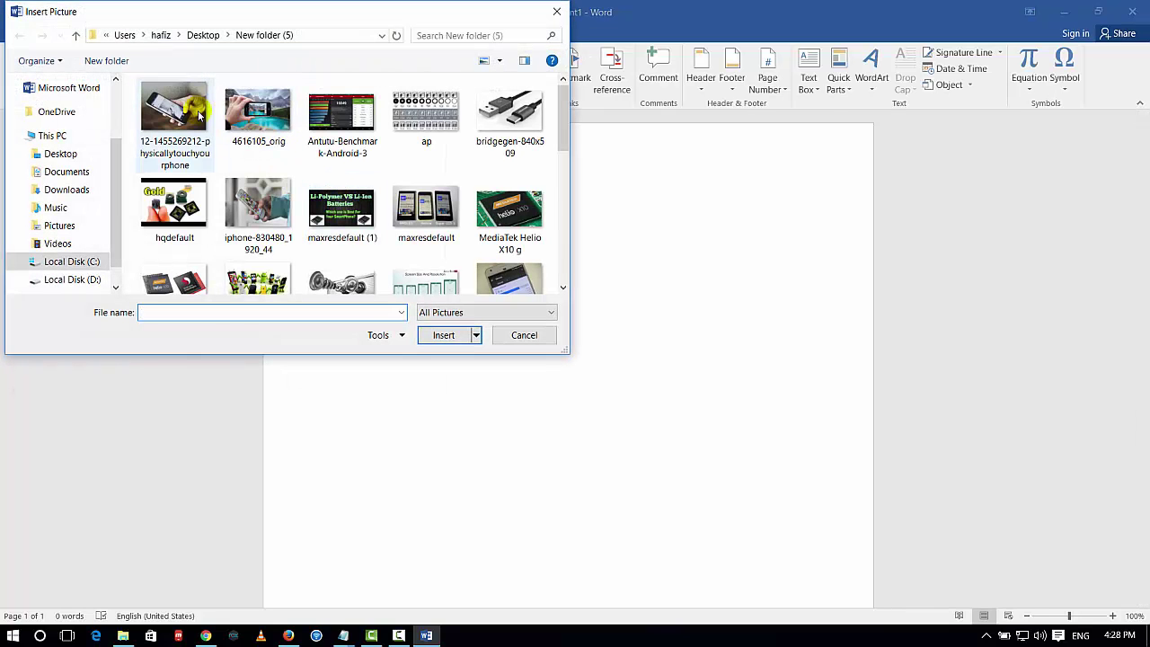
pyautogui.click(199, 115)
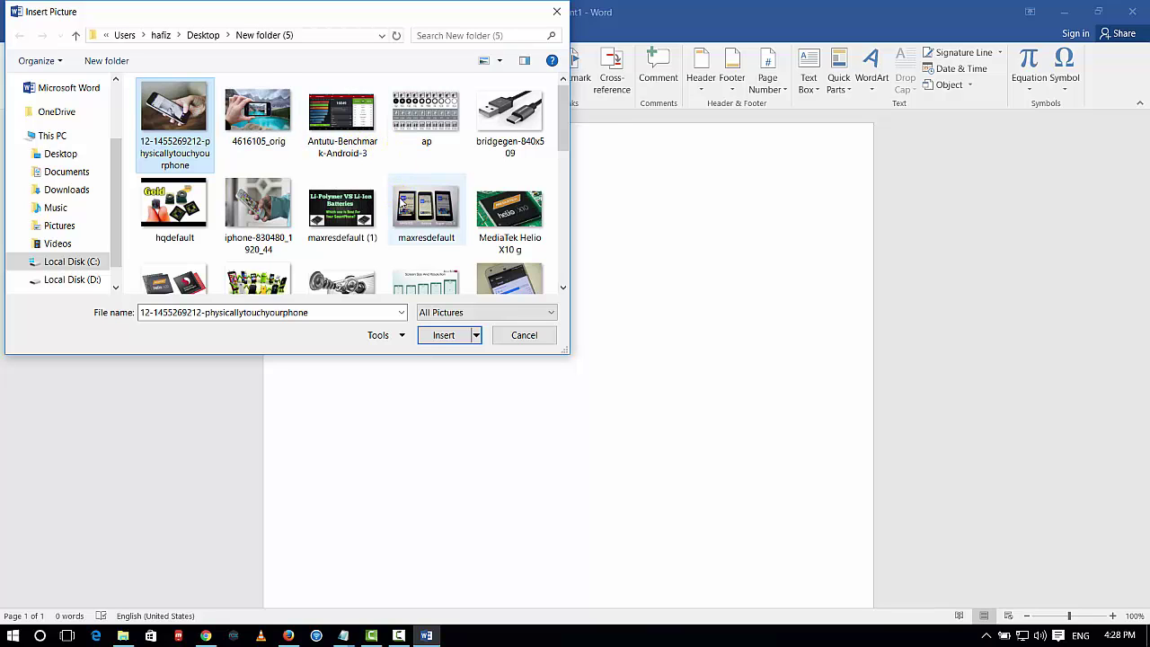
pyautogui.keyDown('shift'); pyautogui.click(404, 207); pyautogui.keyUp('shift')
pyautogui.click(445, 336)
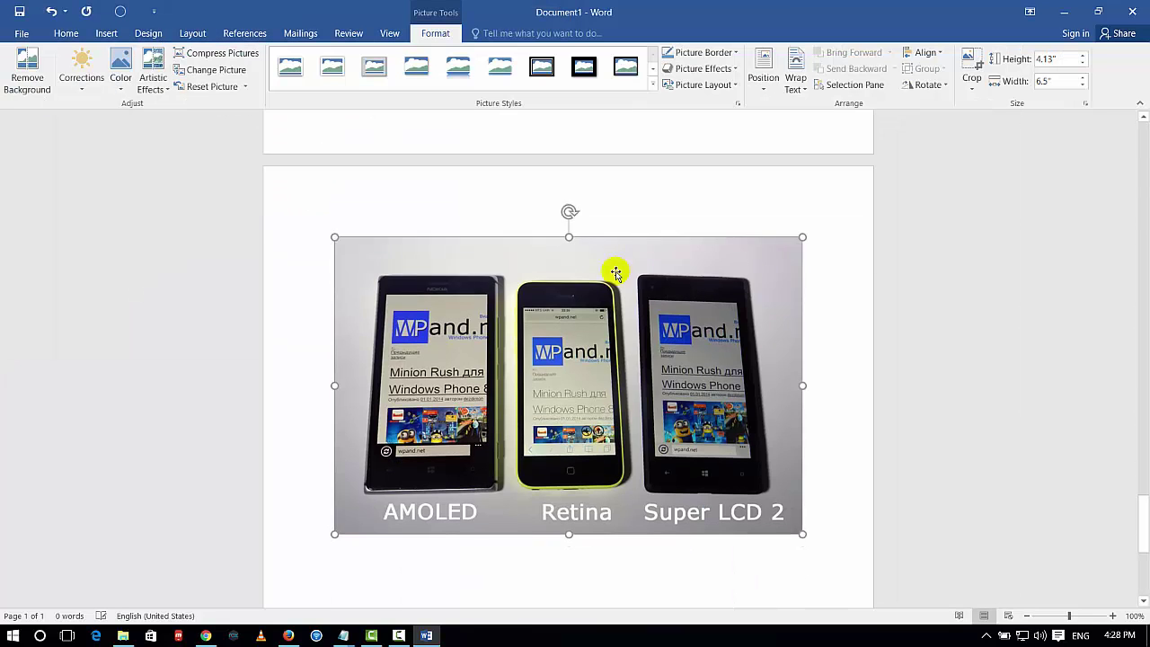
# Scroll back up through the inserted pictures, then show the Windows desktop
pyautogui.scroll(5, 613, 276)
pyautogui.scroll(5, 613, 276)
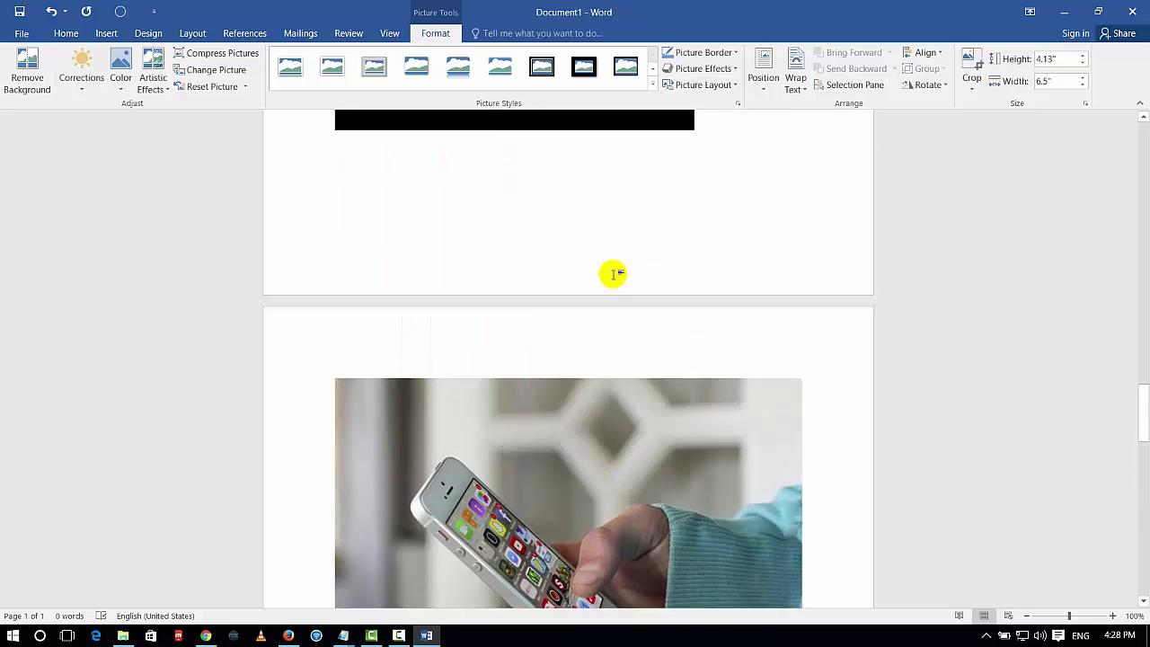
pyautogui.scroll(5, 613, 276)
pyautogui.scroll(5, 614, 274)
pyautogui.scroll(4, 614, 274)
pyautogui.scroll(5, 611, 274)
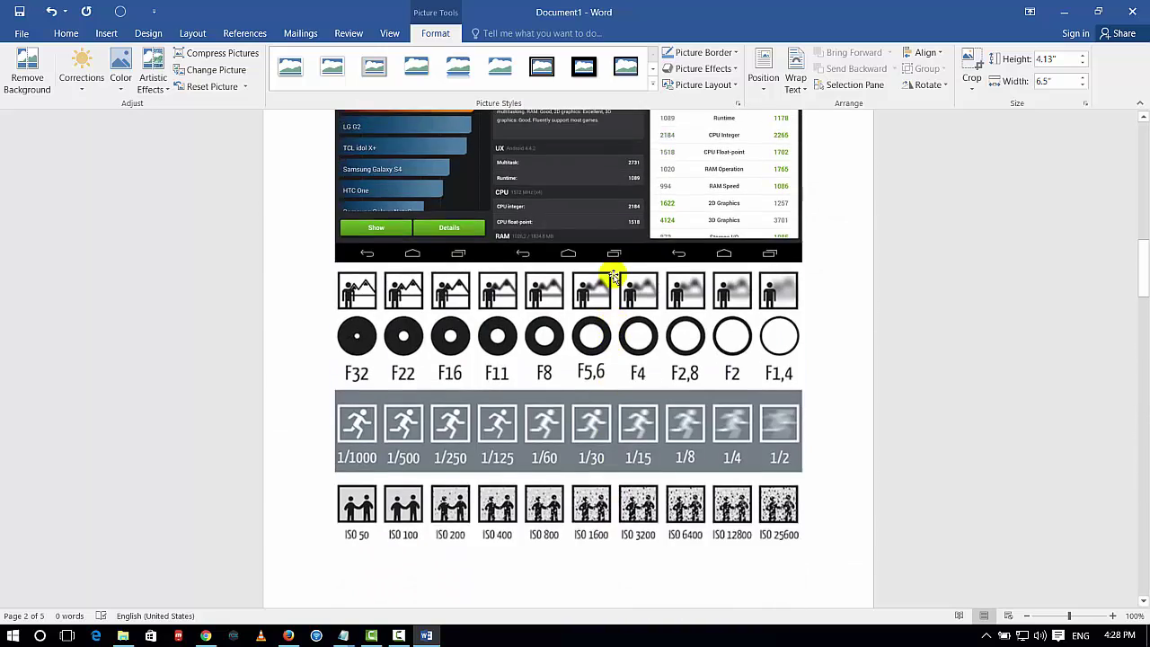
pyautogui.scroll(4, 611, 274)
pyautogui.scroll(2, 593, 269)
pyautogui.scroll(5, 593, 269)
pyautogui.scroll(5, 602, 288)
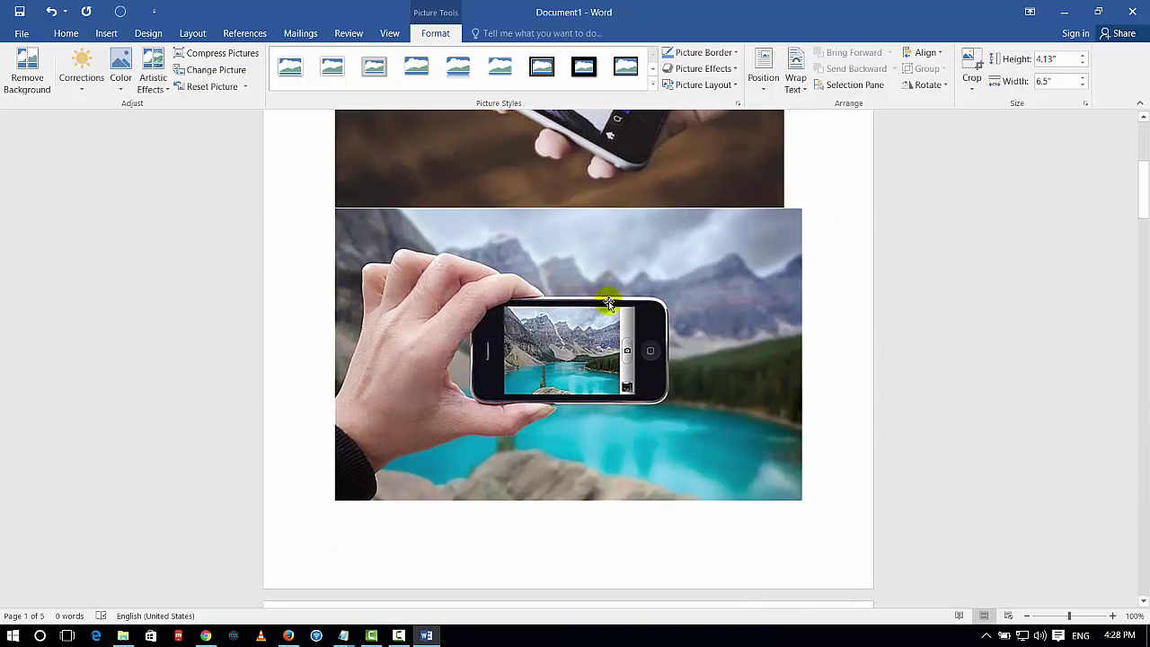
pyautogui.scroll(5, 606, 301)
pyautogui.scroll(3, 608, 297)
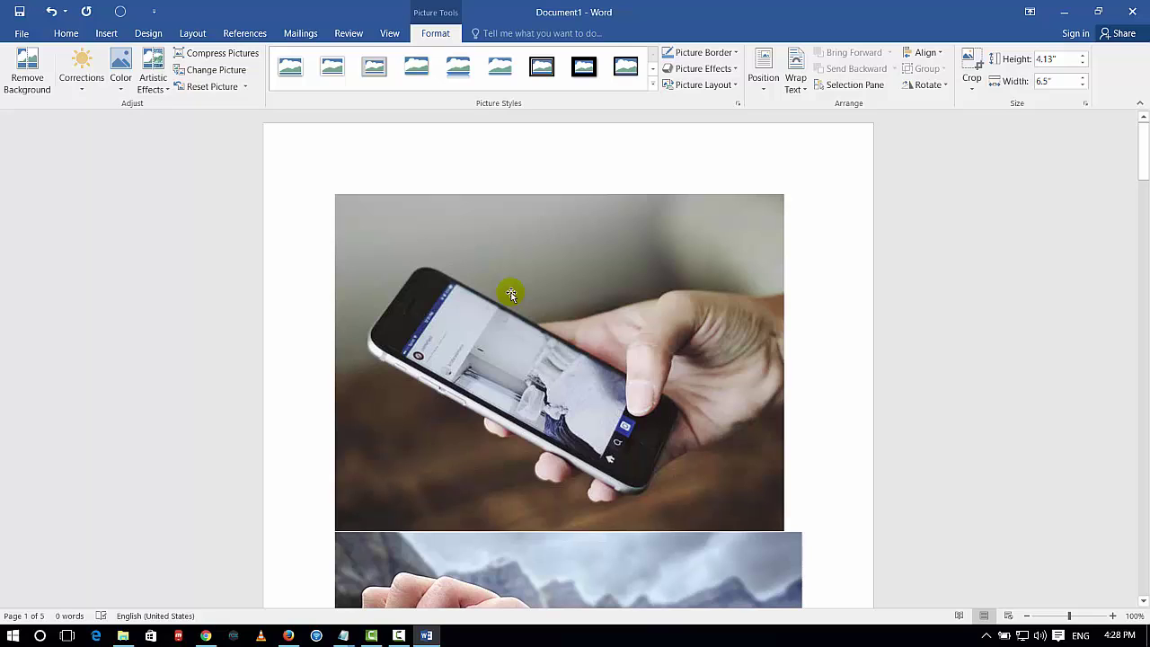
pyautogui.scroll(-4, 511, 294)
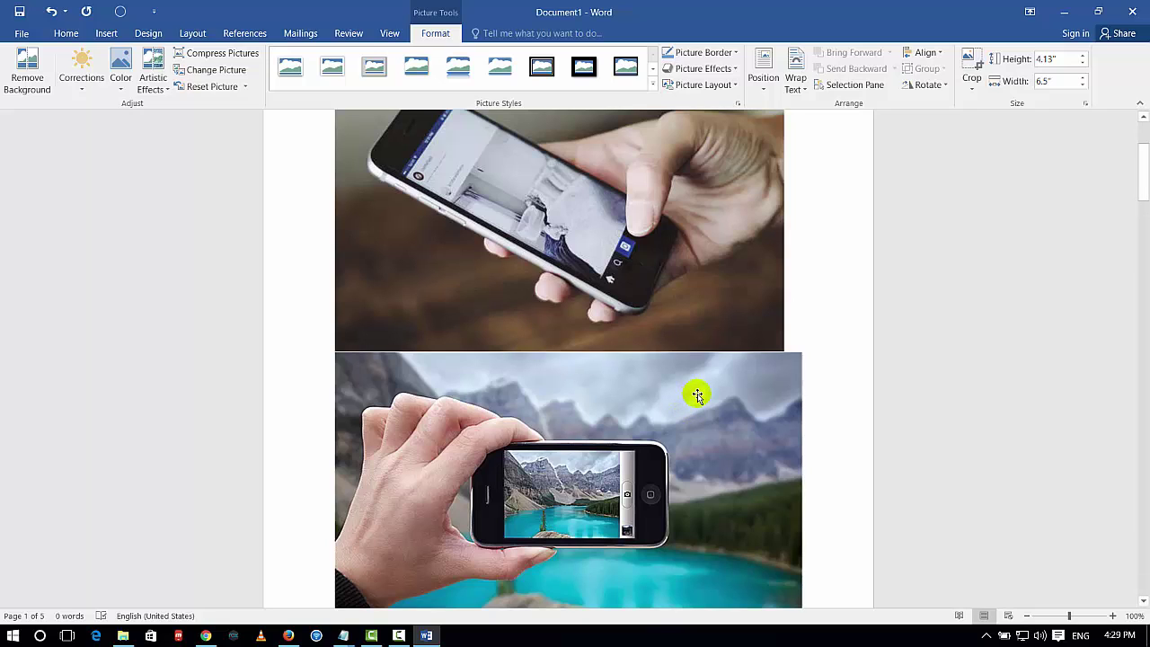
pyautogui.press('super+d')
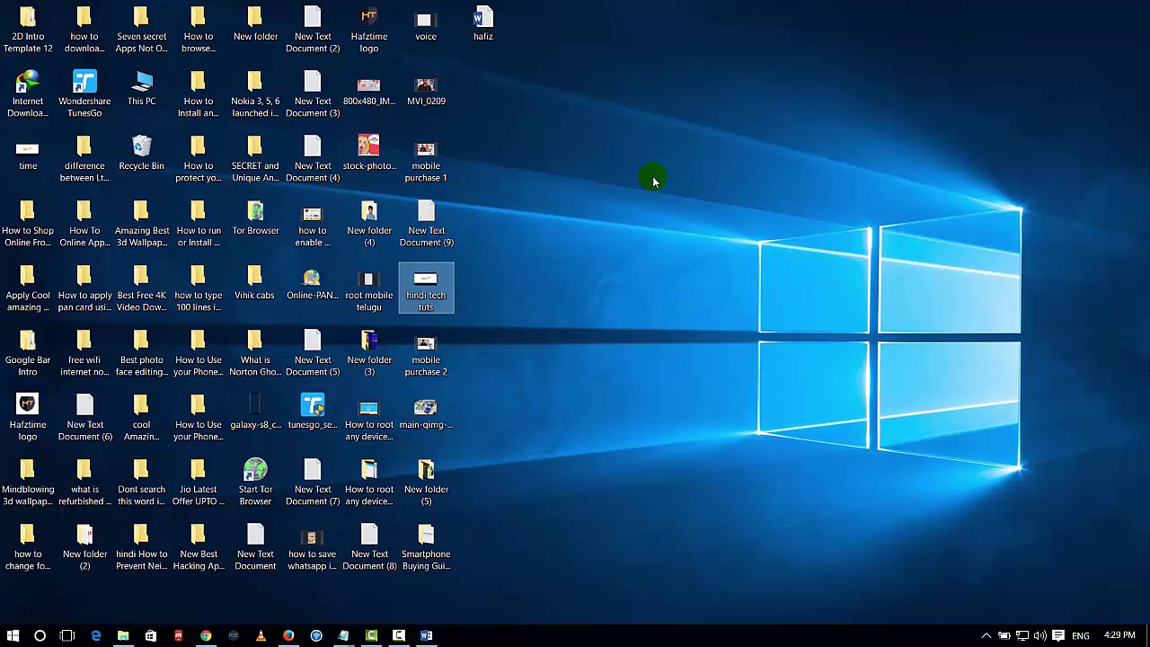
# Cut the Hafztime logo file from the desktop and return to the Word document
pyautogui.rightClick(34, 411)
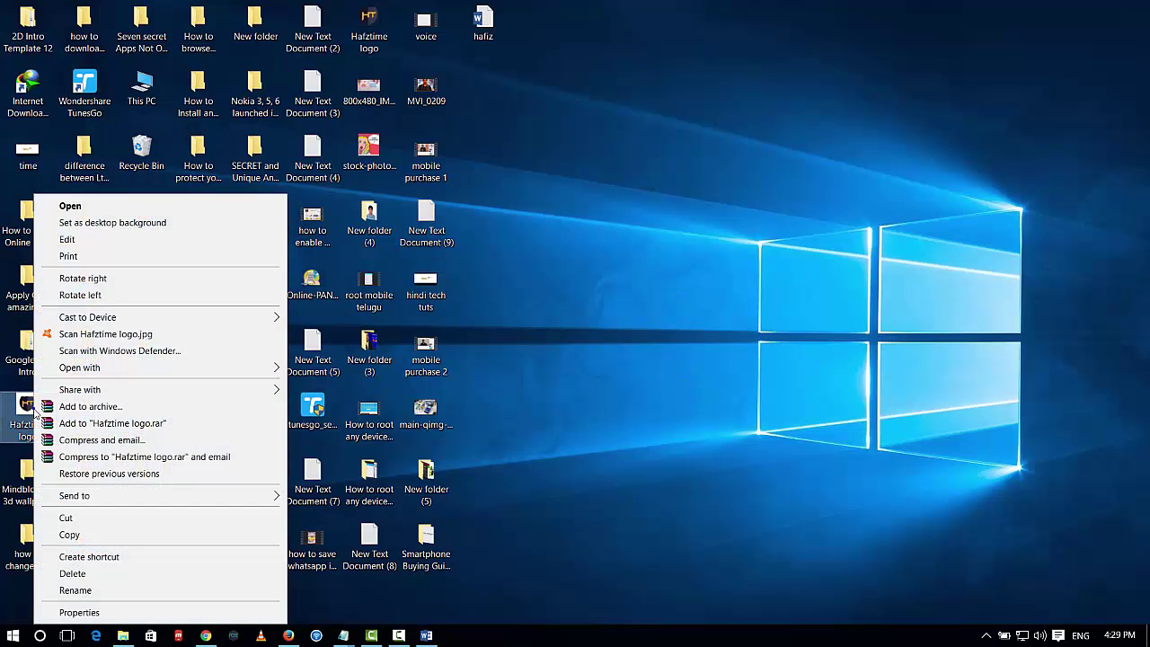
pyautogui.click(65, 520)
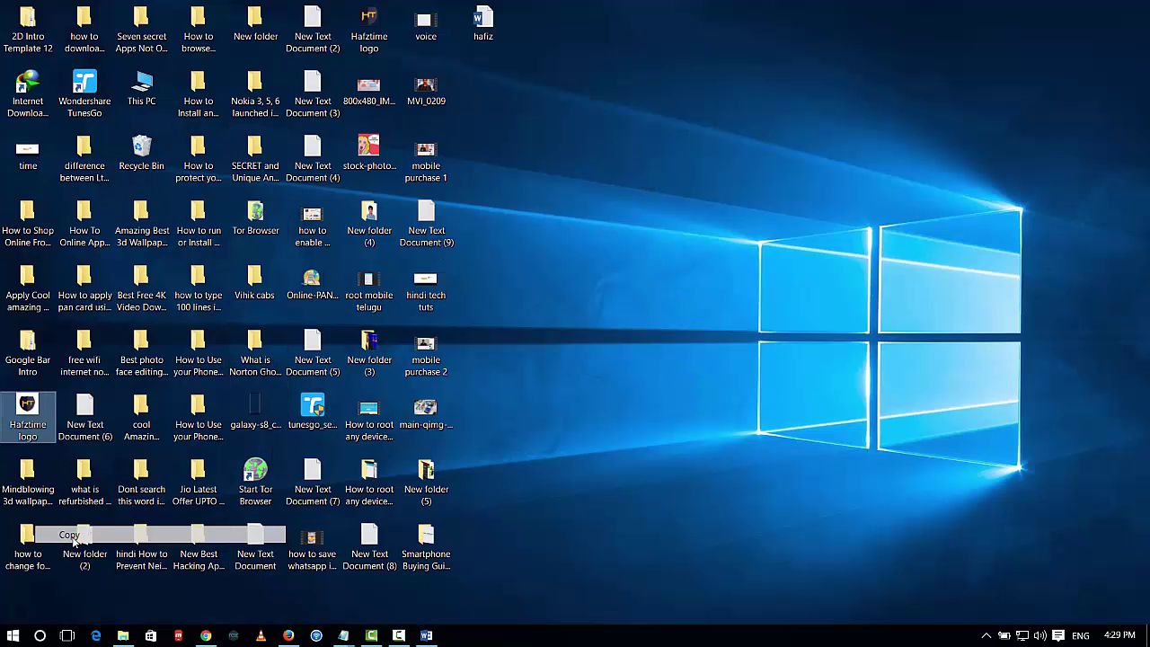
pyautogui.click(427, 635)
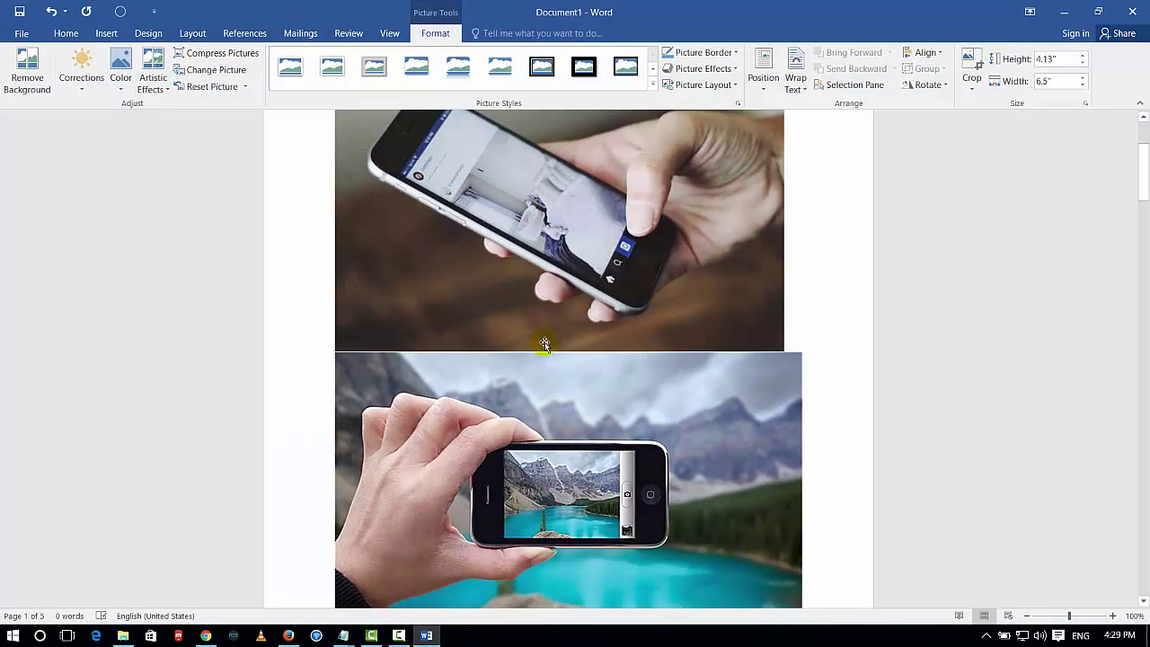
pyautogui.scroll(2, 544, 344)
pyautogui.scroll(2, 558, 346)
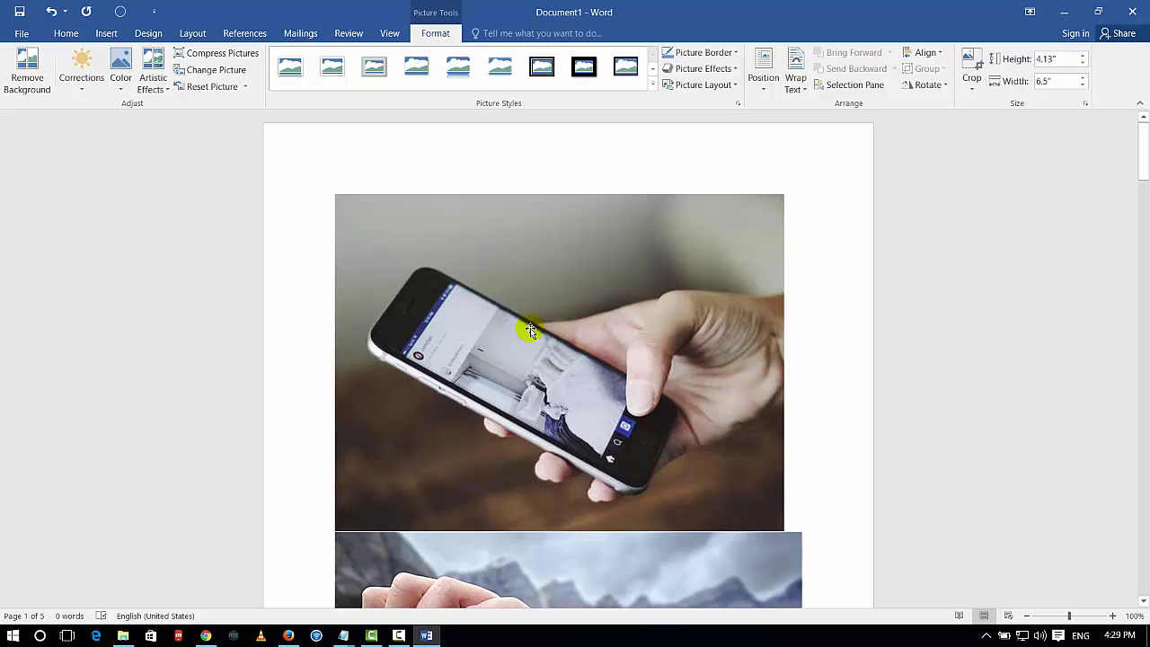
# Use Find and Replace with ^g → ^c to swap all 9 pictures for the clipboard HT logo
pyautogui.click(905, 356)
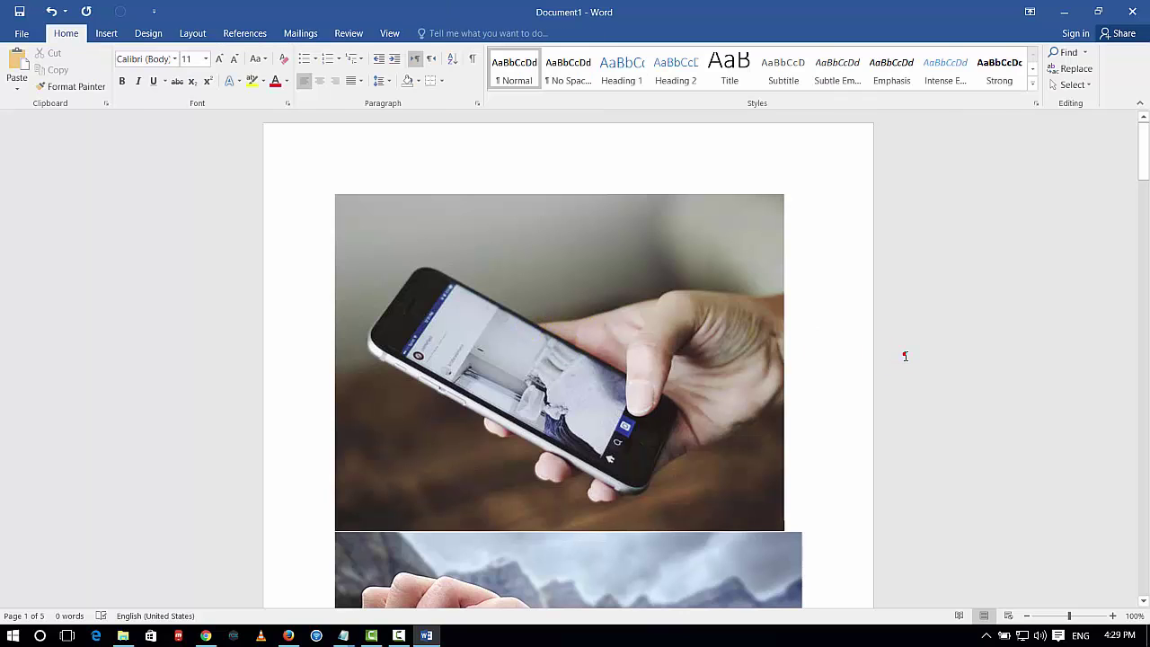
pyautogui.hotkey('ctrl', 'h')
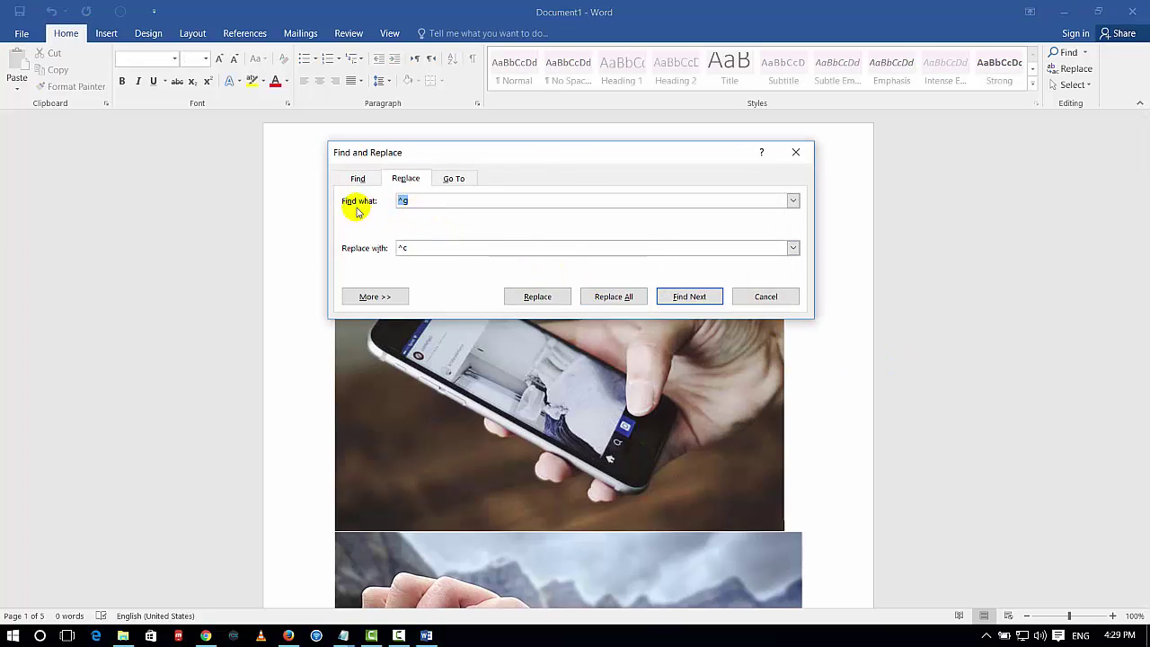
pyautogui.press('BackSpace')
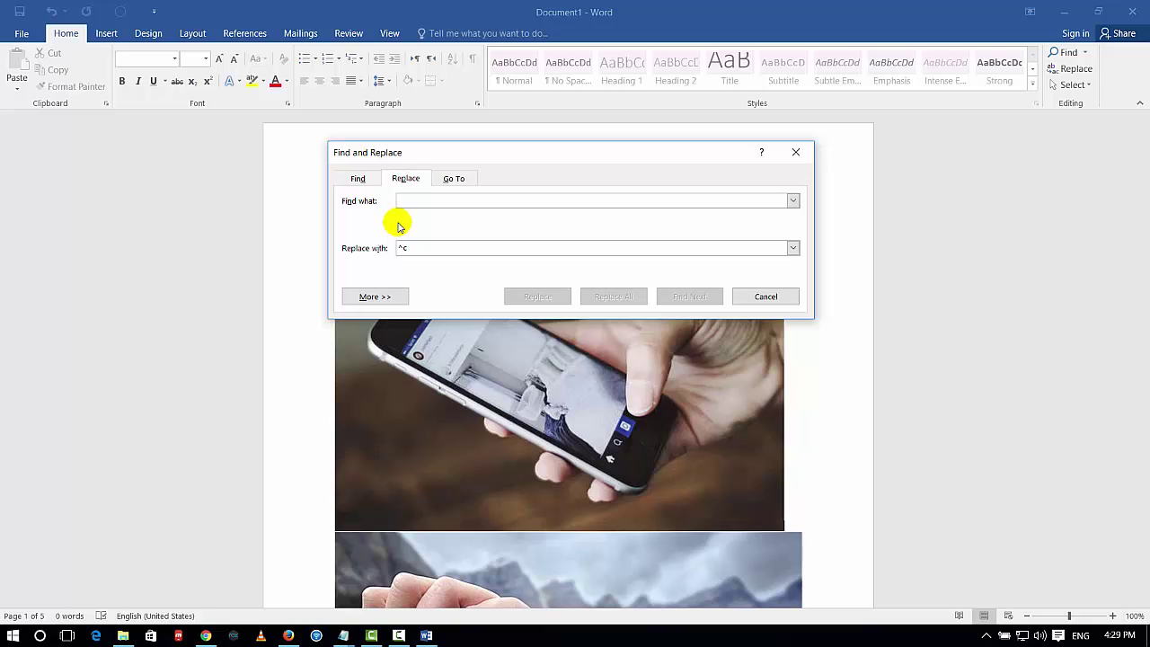
pyautogui.write('^g')
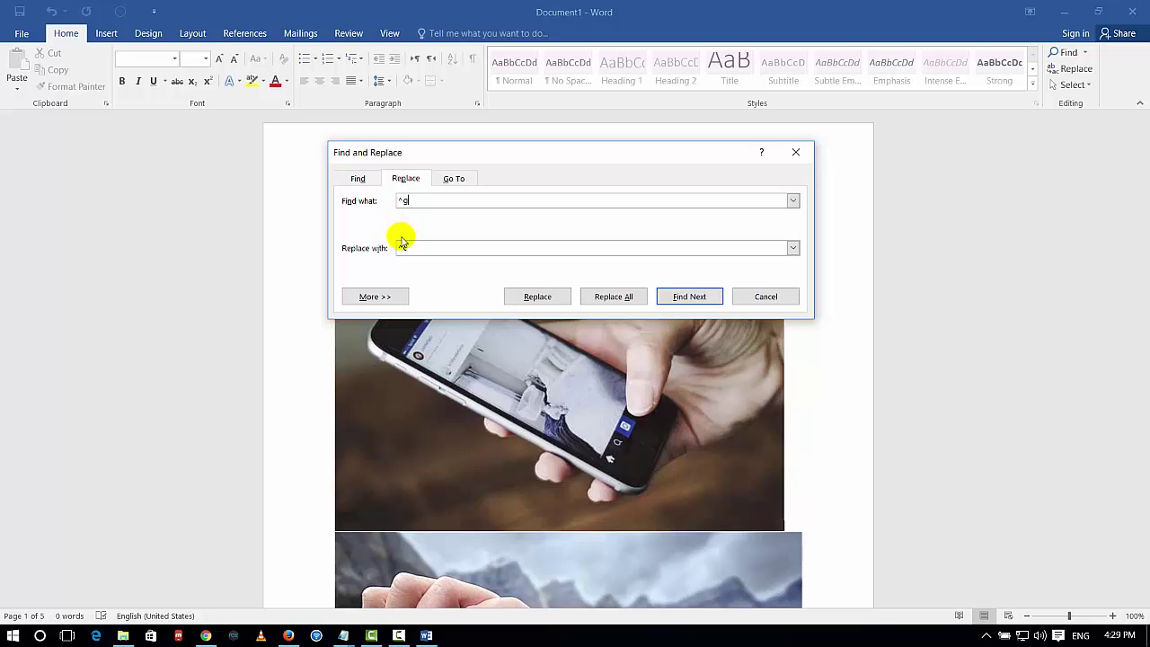
pyautogui.click(404, 249)
pyautogui.doubleClick(403, 249)
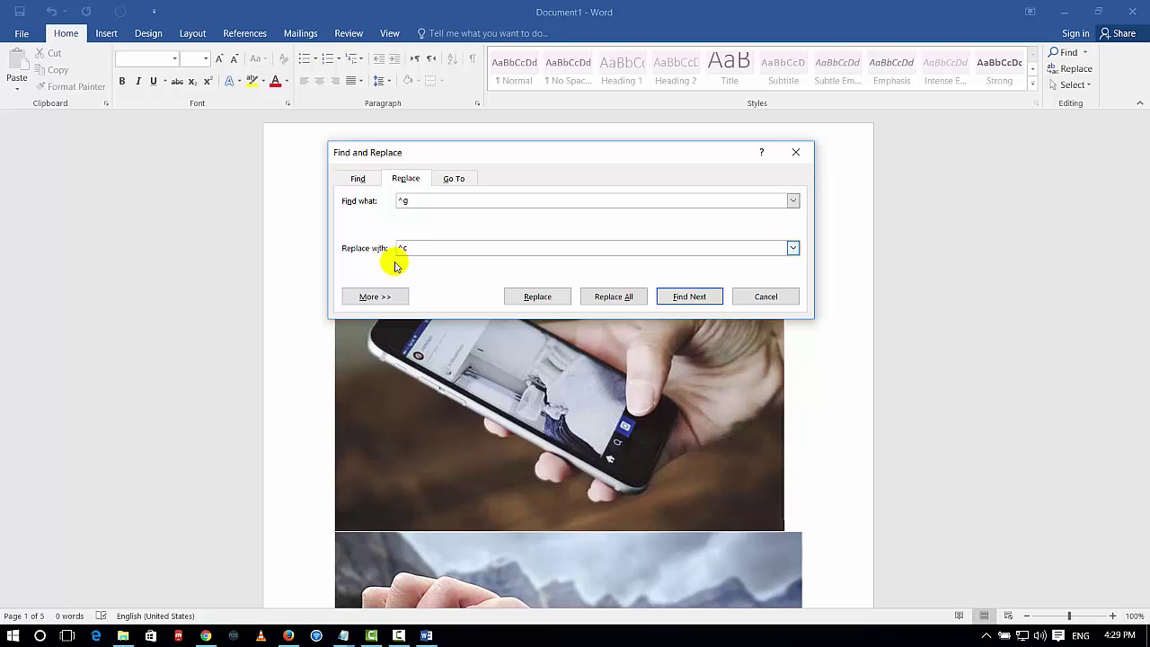
pyautogui.click(633, 301)
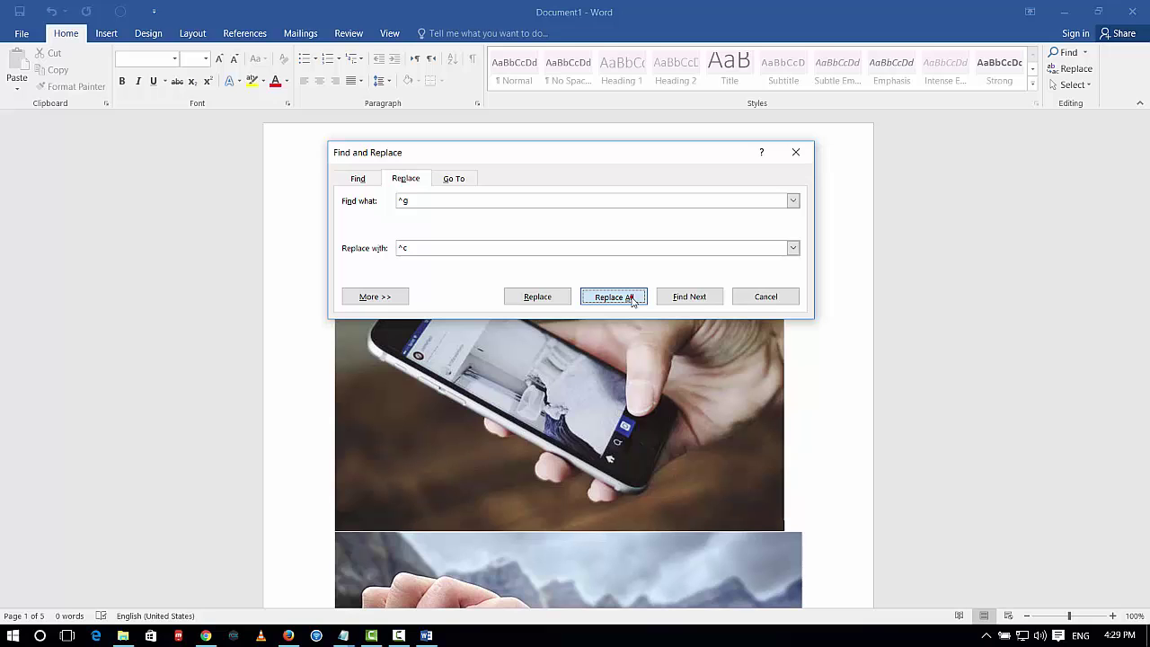
pyautogui.click(632, 301)
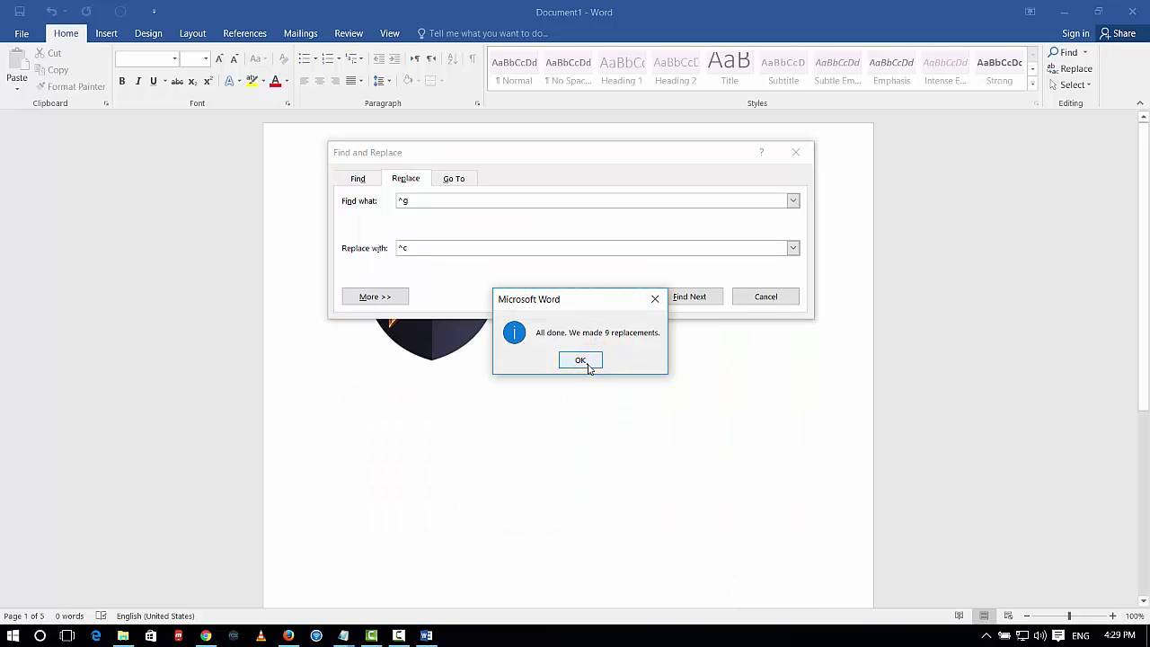
pyautogui.click(581, 360)
pyautogui.click(745, 296)
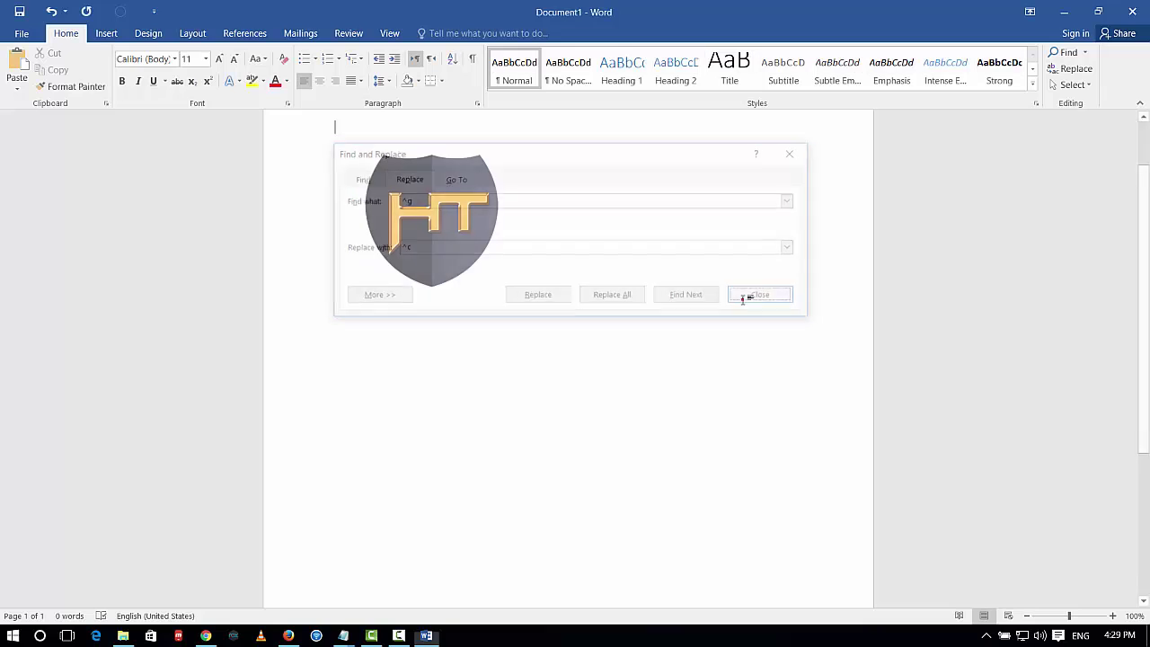
# Paste several extra HT logo copies and drag them toward the lower right of the page
pyautogui.moveTo(471, 299)
pyautogui.mouseDown()
pyautogui.moveTo(627, 439)
pyautogui.moveTo(746, 298)
pyautogui.mouseUp()
pyautogui.hotkey('ctrl', 'v')
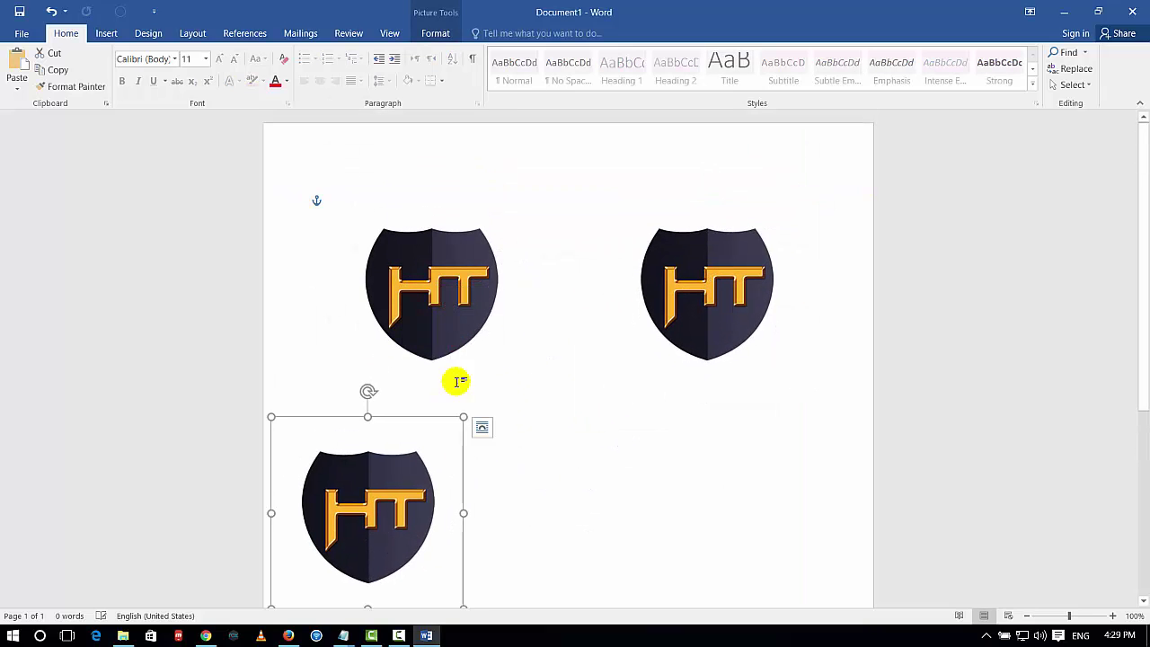
pyautogui.hotkey('ctrl', 'v')
pyautogui.moveTo(627, 552); pyautogui.dragTo(639, 568)
pyautogui.hotkey('ctrl', 'v')
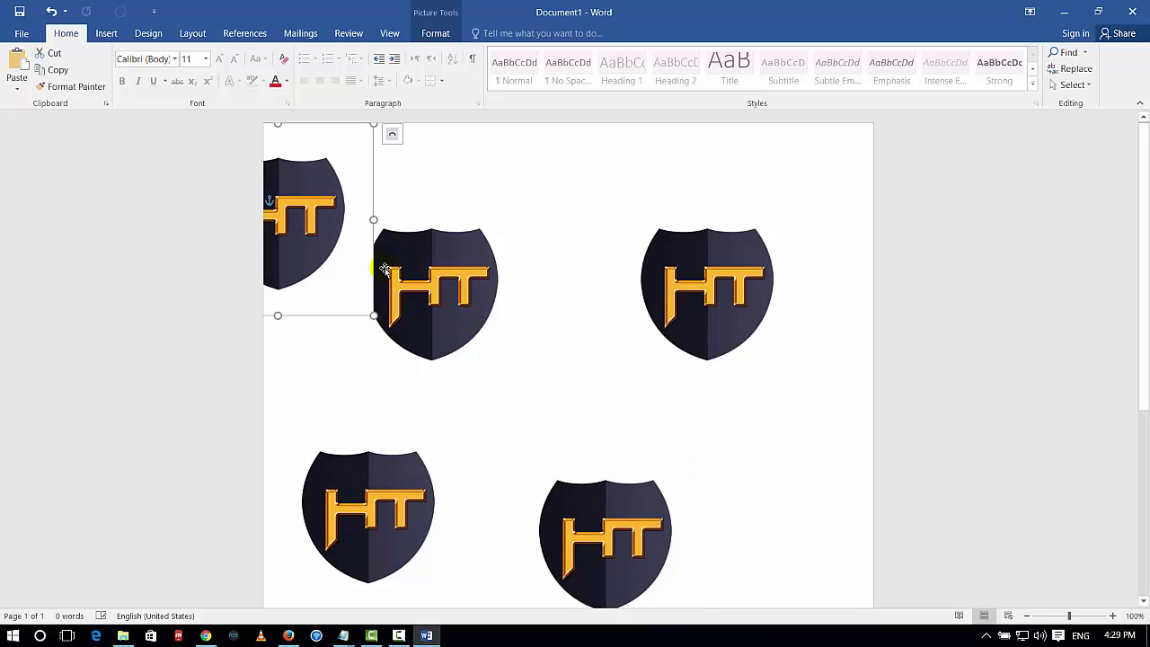
pyautogui.hotkey('ctrl', 'v')
pyautogui.moveTo(560, 380); pyautogui.dragTo(758, 452)
pyautogui.moveTo(742, 332); pyautogui.dragTo(754, 336)
pyautogui.hotkey('ctrl', 'v')
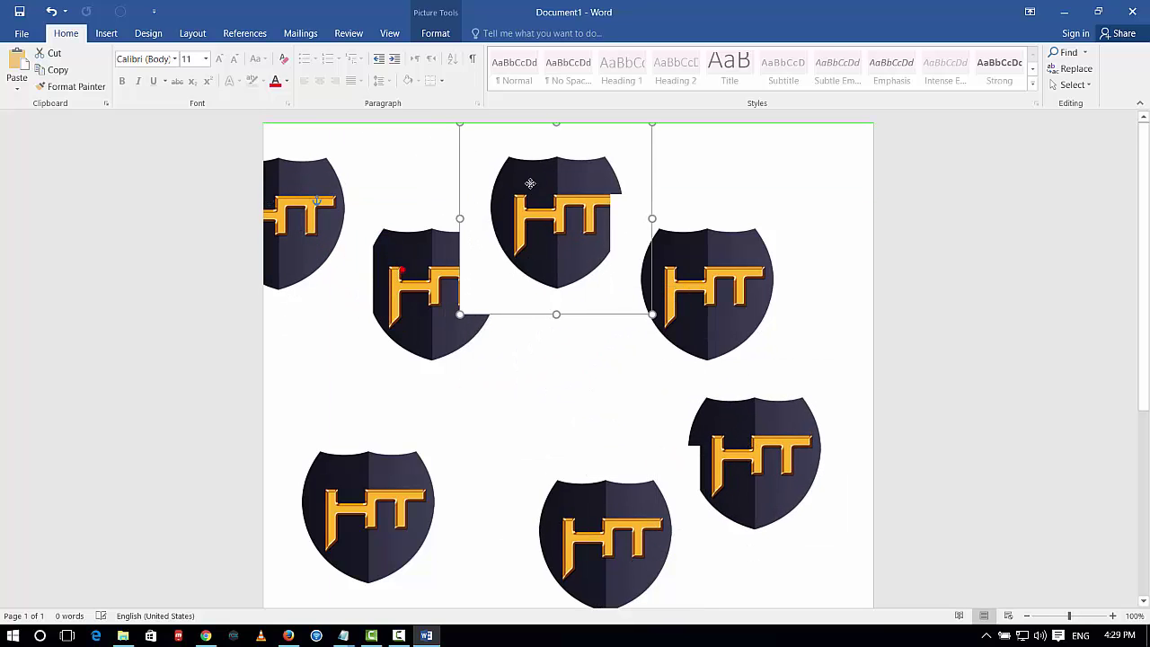
# Drag the remaining logo copies further down the page so they sit unevenly and overlap
pyautogui.moveTo(530, 183); pyautogui.dragTo(612, 171)
pyautogui.moveTo(506, 231); pyautogui.dragTo(385, 531)
pyautogui.scroll(-3, 525, 360)
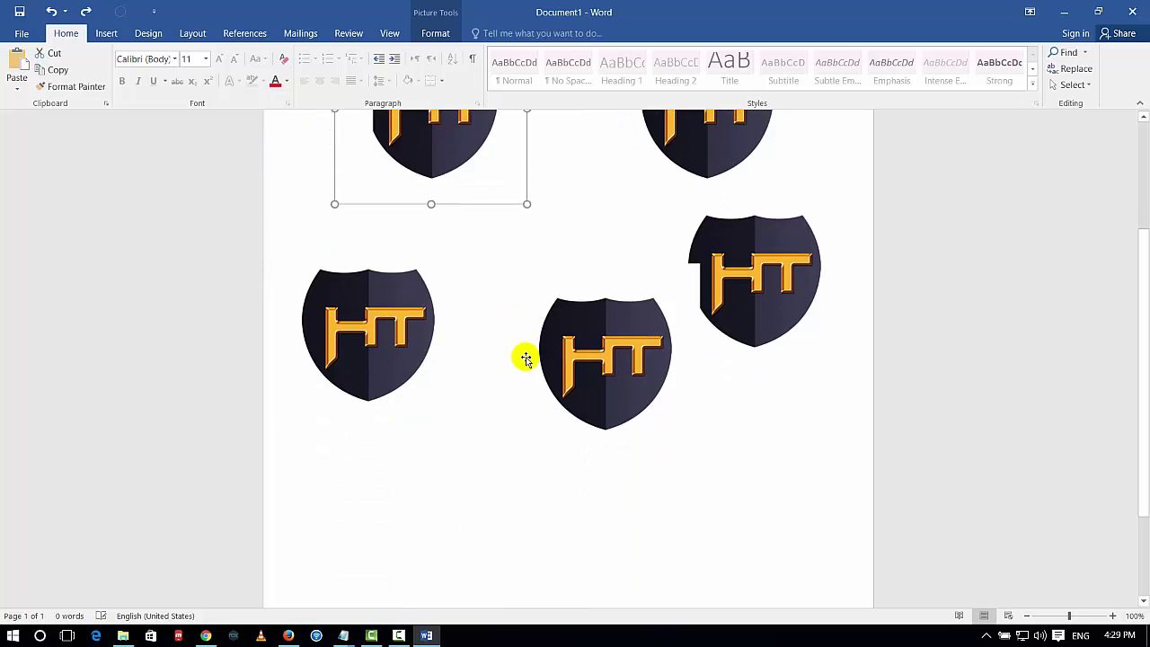
pyautogui.moveTo(464, 154); pyautogui.dragTo(540, 617)
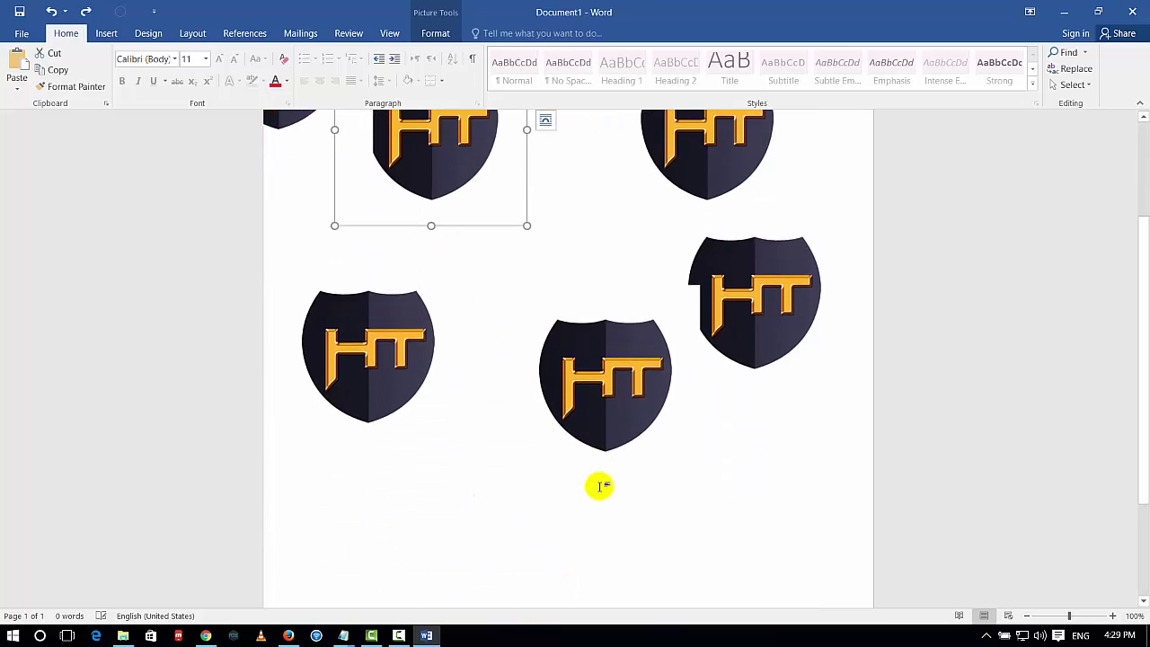
pyautogui.scroll(3, 599, 486)
pyautogui.moveTo(495, 321)
pyautogui.mouseDown()
pyautogui.moveTo(570, 390)
pyautogui.moveTo(649, 432)
pyautogui.moveTo(771, 616)
pyautogui.mouseUp()
pyautogui.moveTo(570, 380); pyautogui.dragTo(548, 413)
pyautogui.scroll(-5, 467, 589)
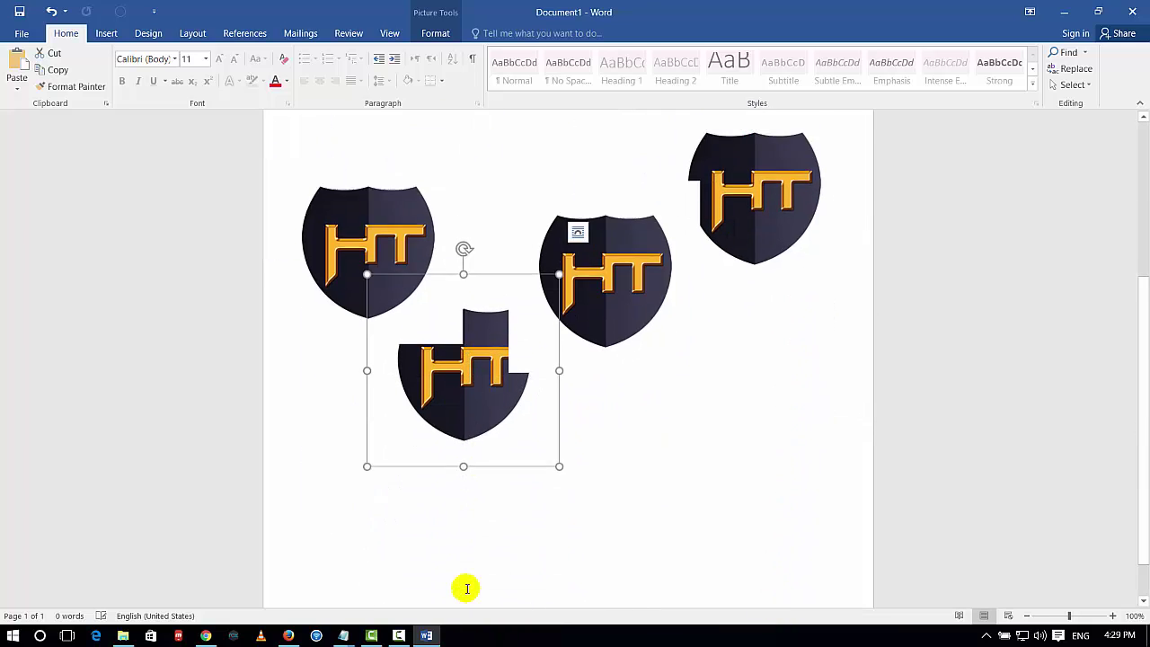
pyautogui.scroll(-1, 467, 589)
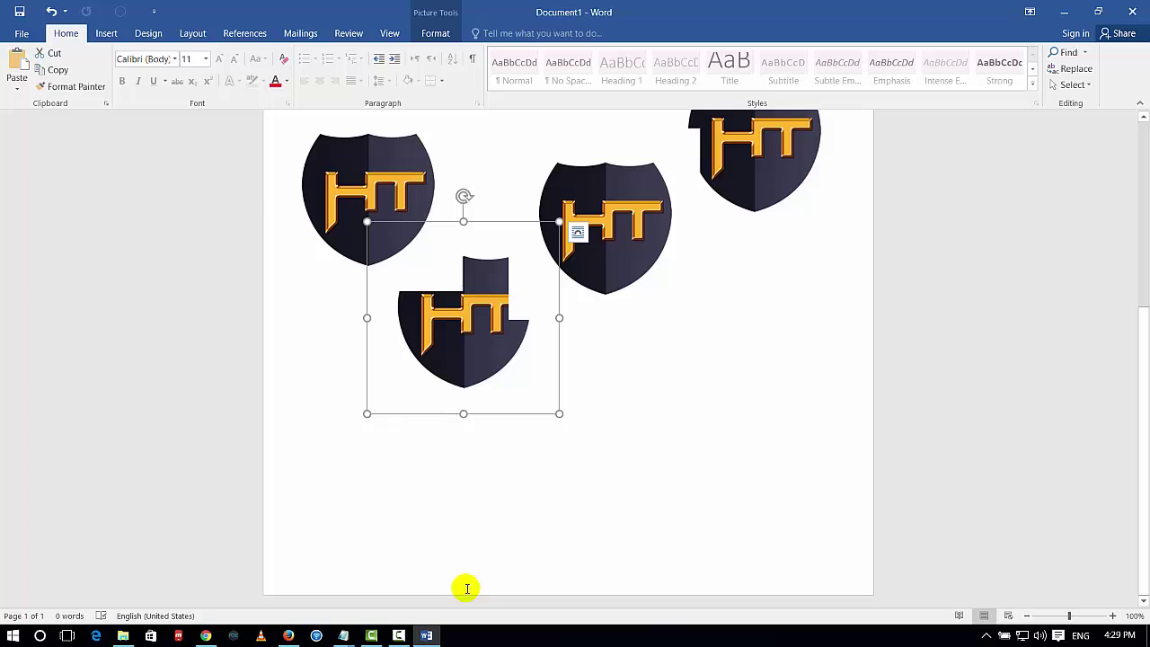